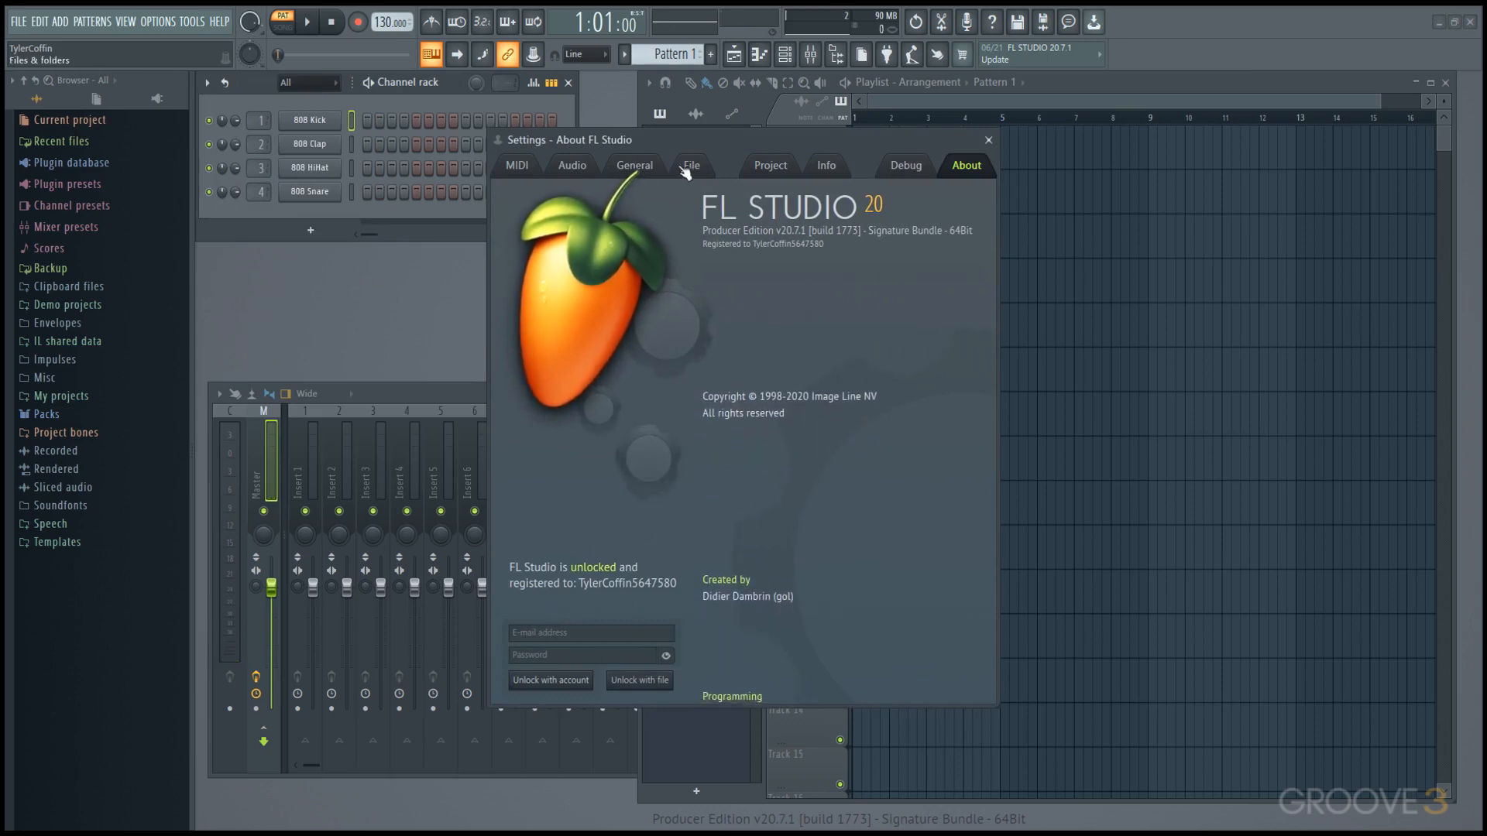
Show the audio interface's ASIO panel from the audio settings, check its sample rate and buffer size, and close it
left_click(576, 167)
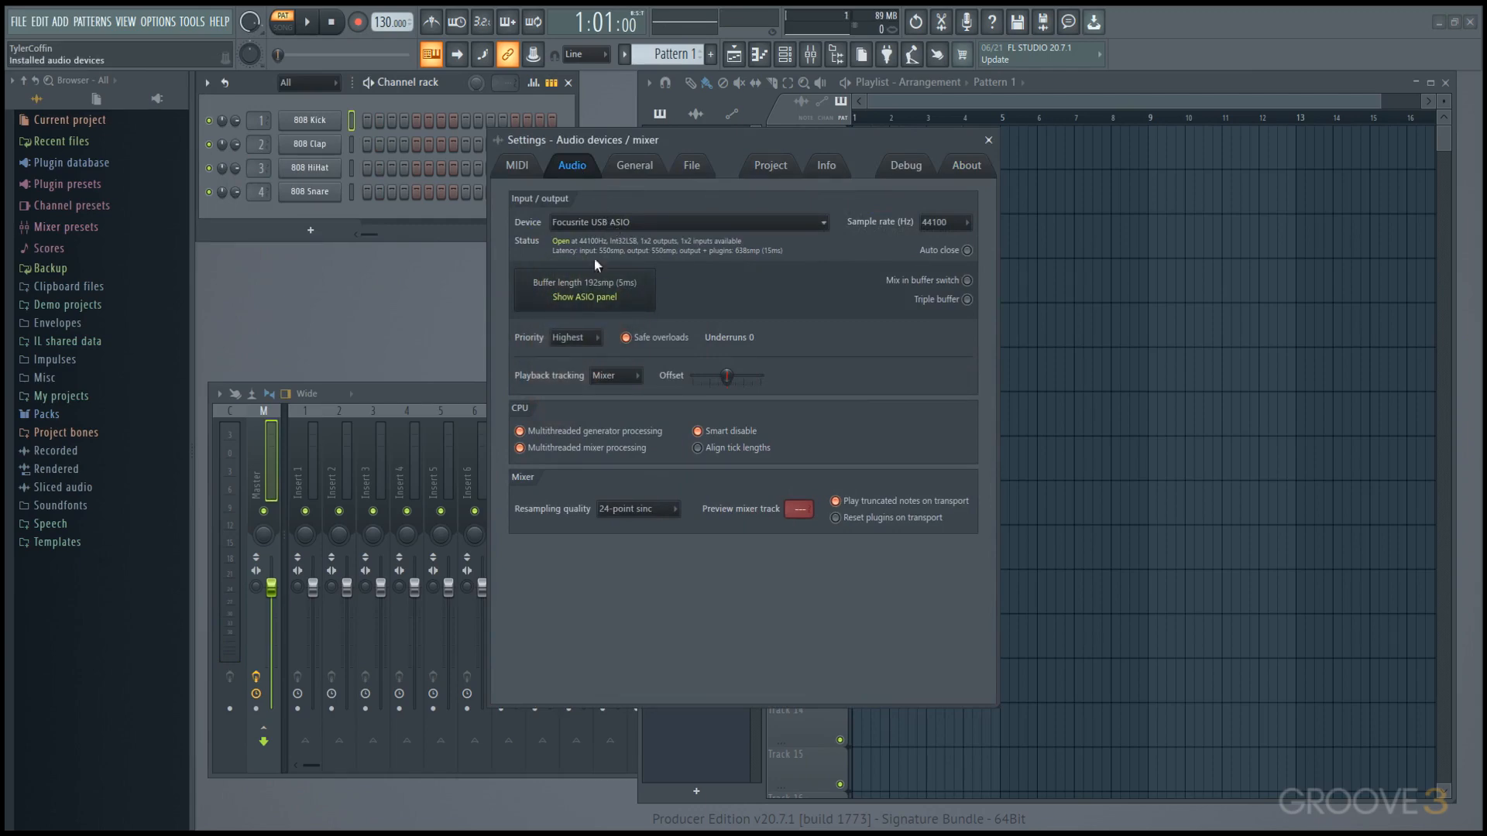
key("alt+Tab")
left_click(646, 292)
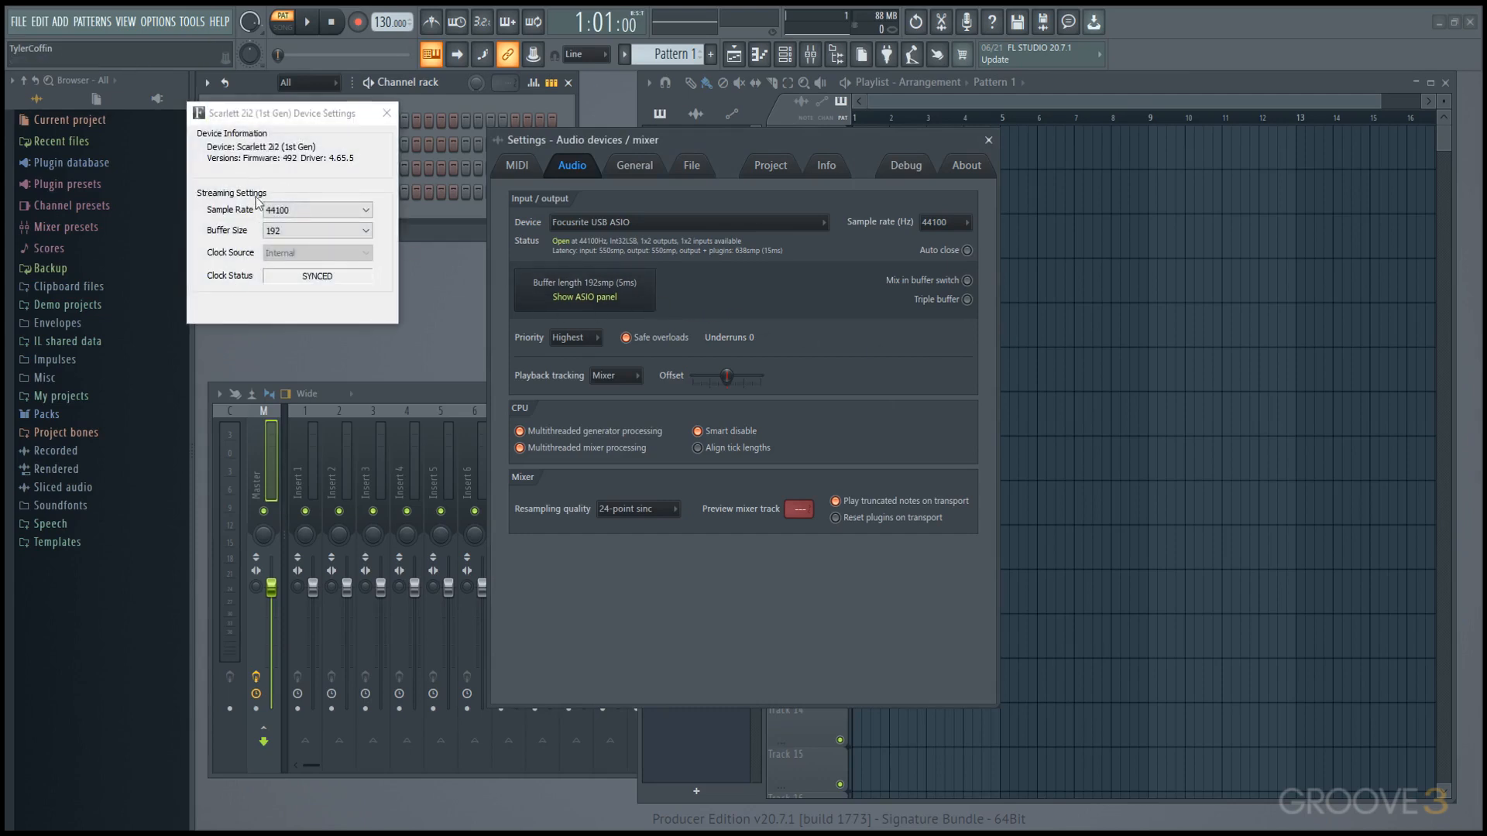
left_click(387, 113)
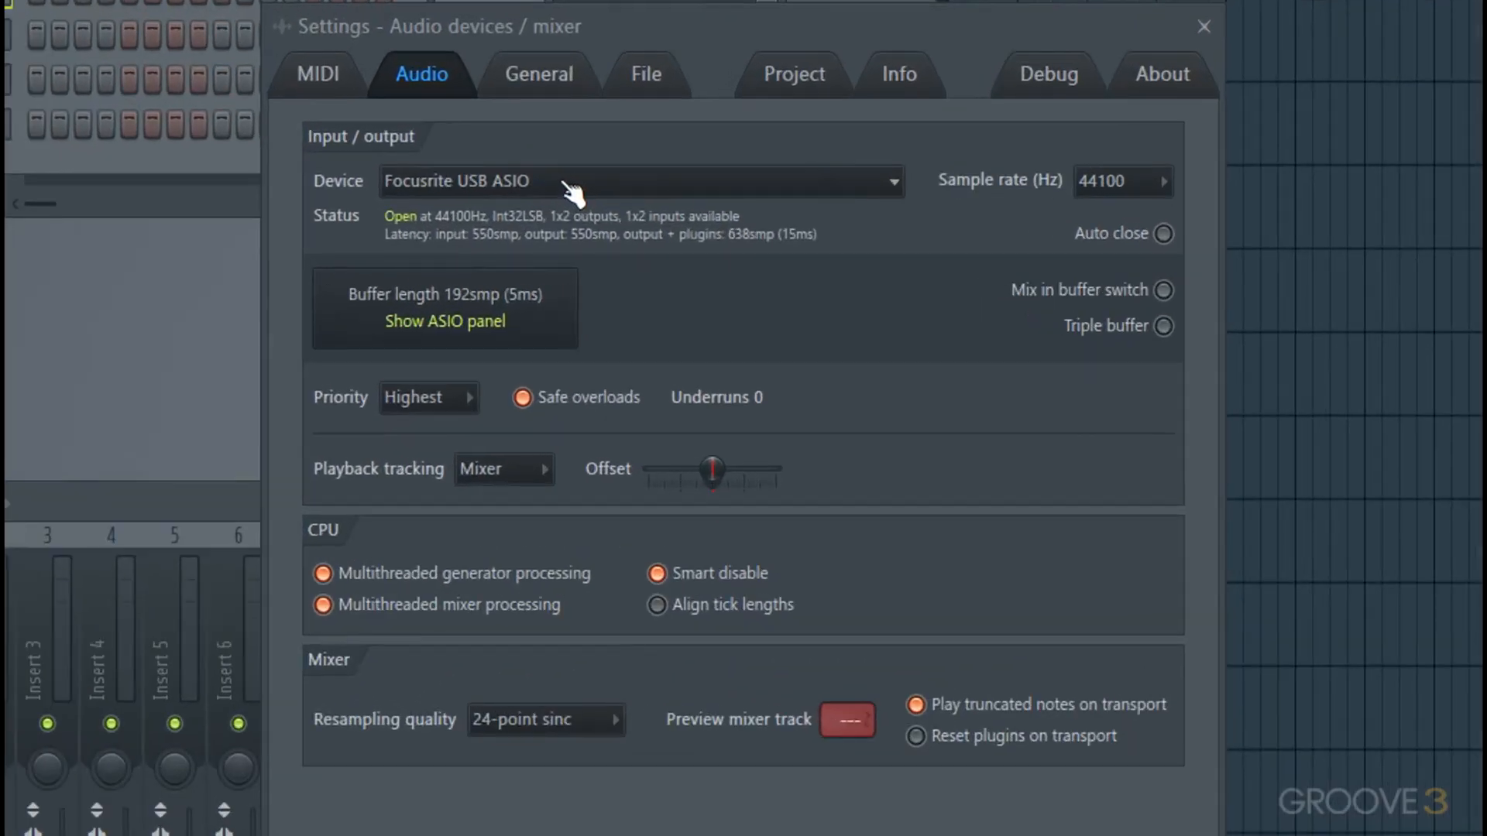
Set the audio device to FL Studio ASIO and close the settings
left_click(602, 204)
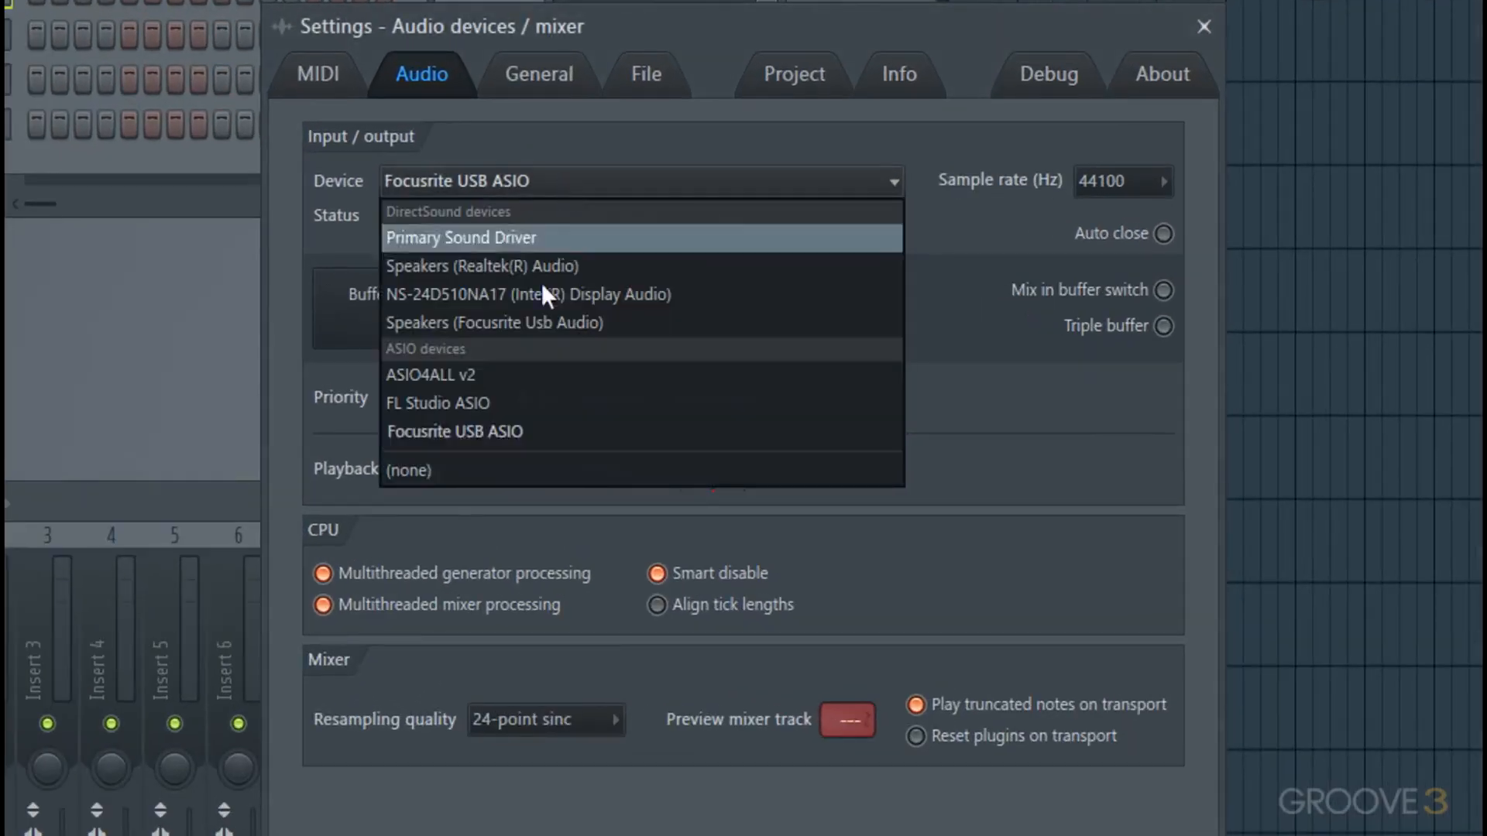
left_click(570, 397)
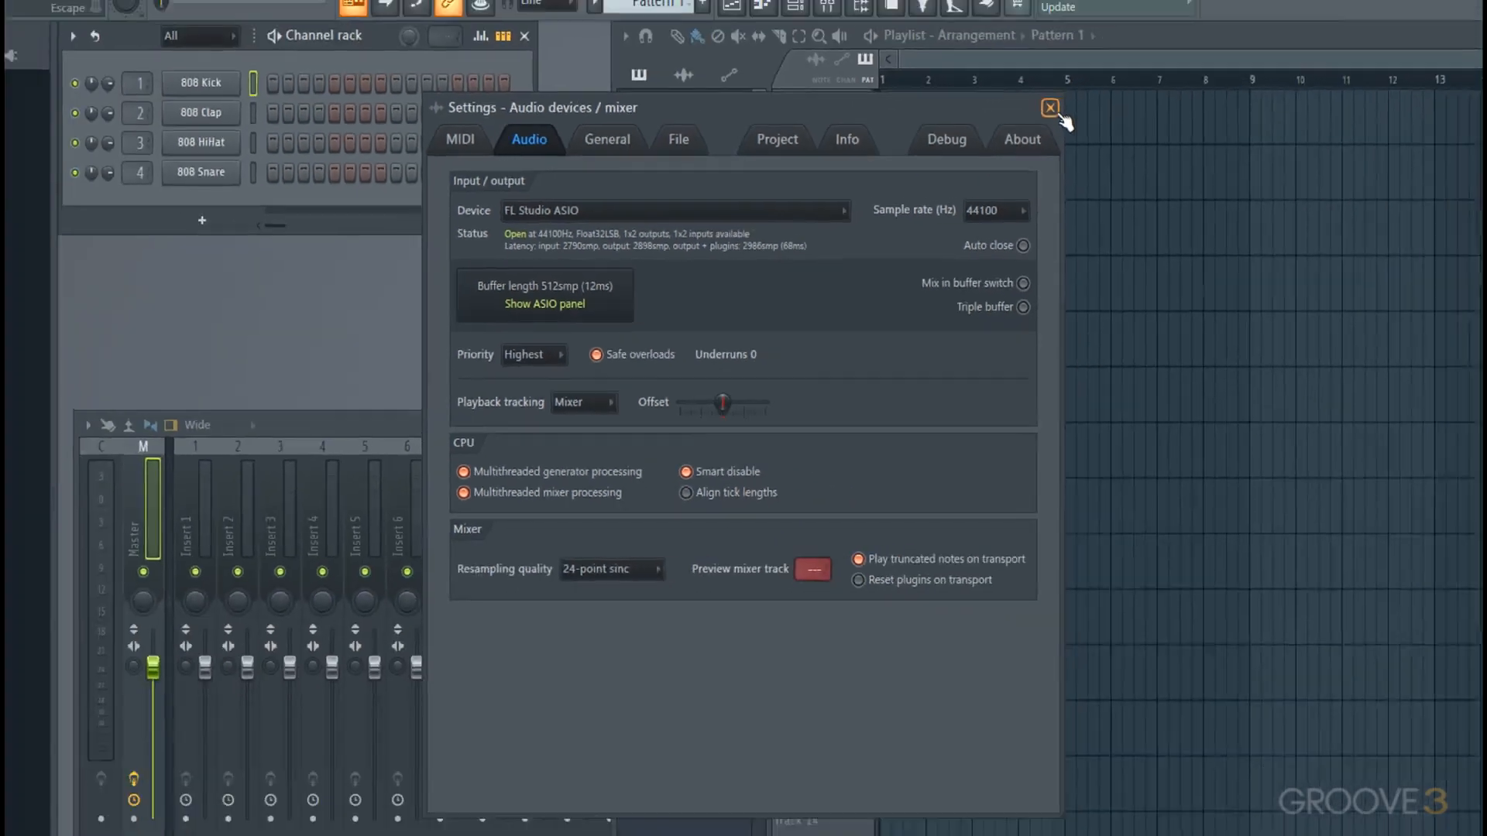
left_click(1203, 27)
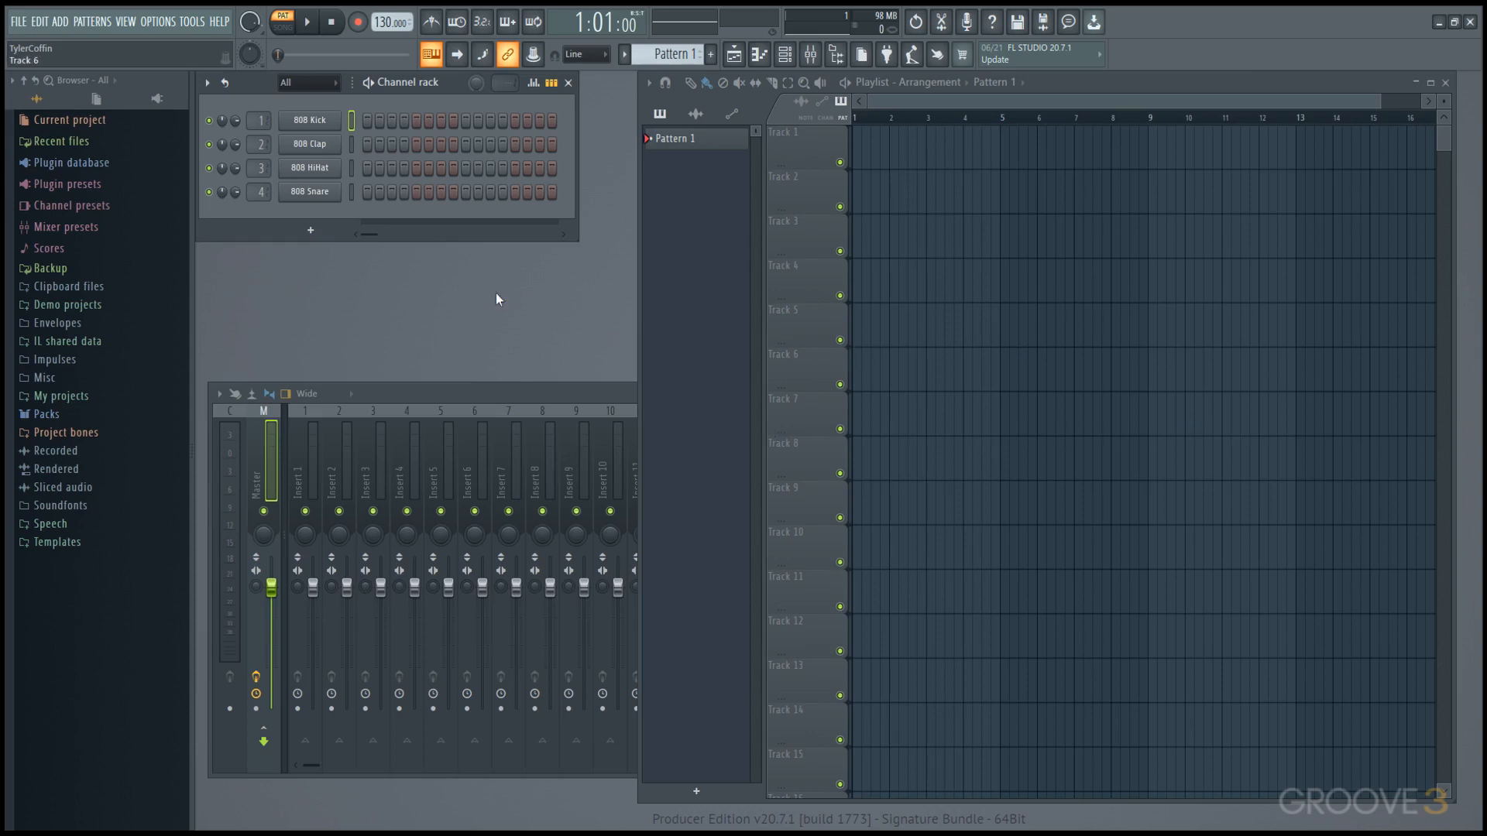
right_click(234, 127)
right_click(233, 119)
left_click(245, 126)
left_click_drag(236, 121, 235, 147)
scroll(235, 123, "up", 6)
right_click(235, 123)
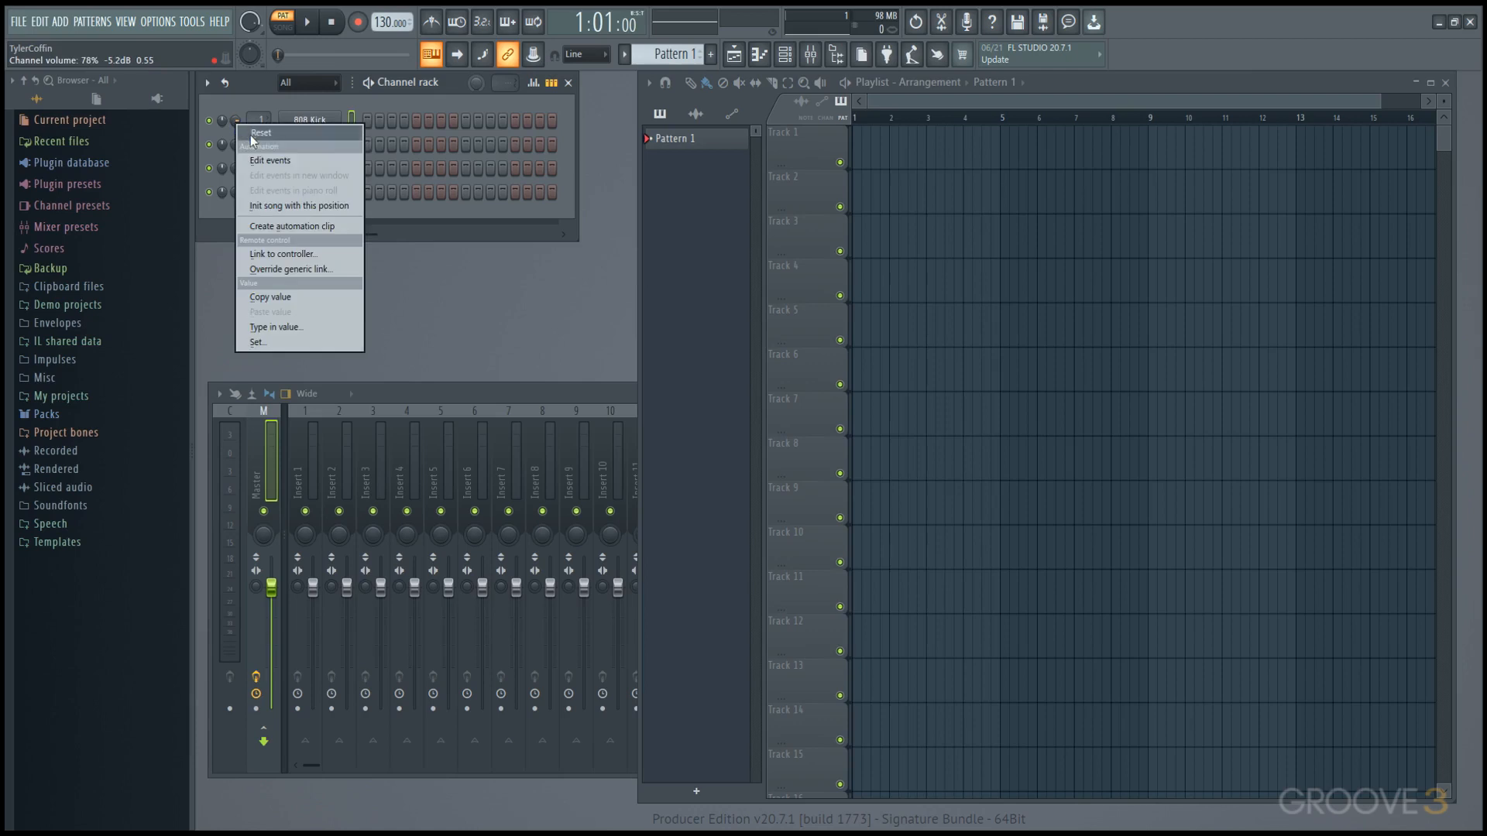
left_click(276, 136)
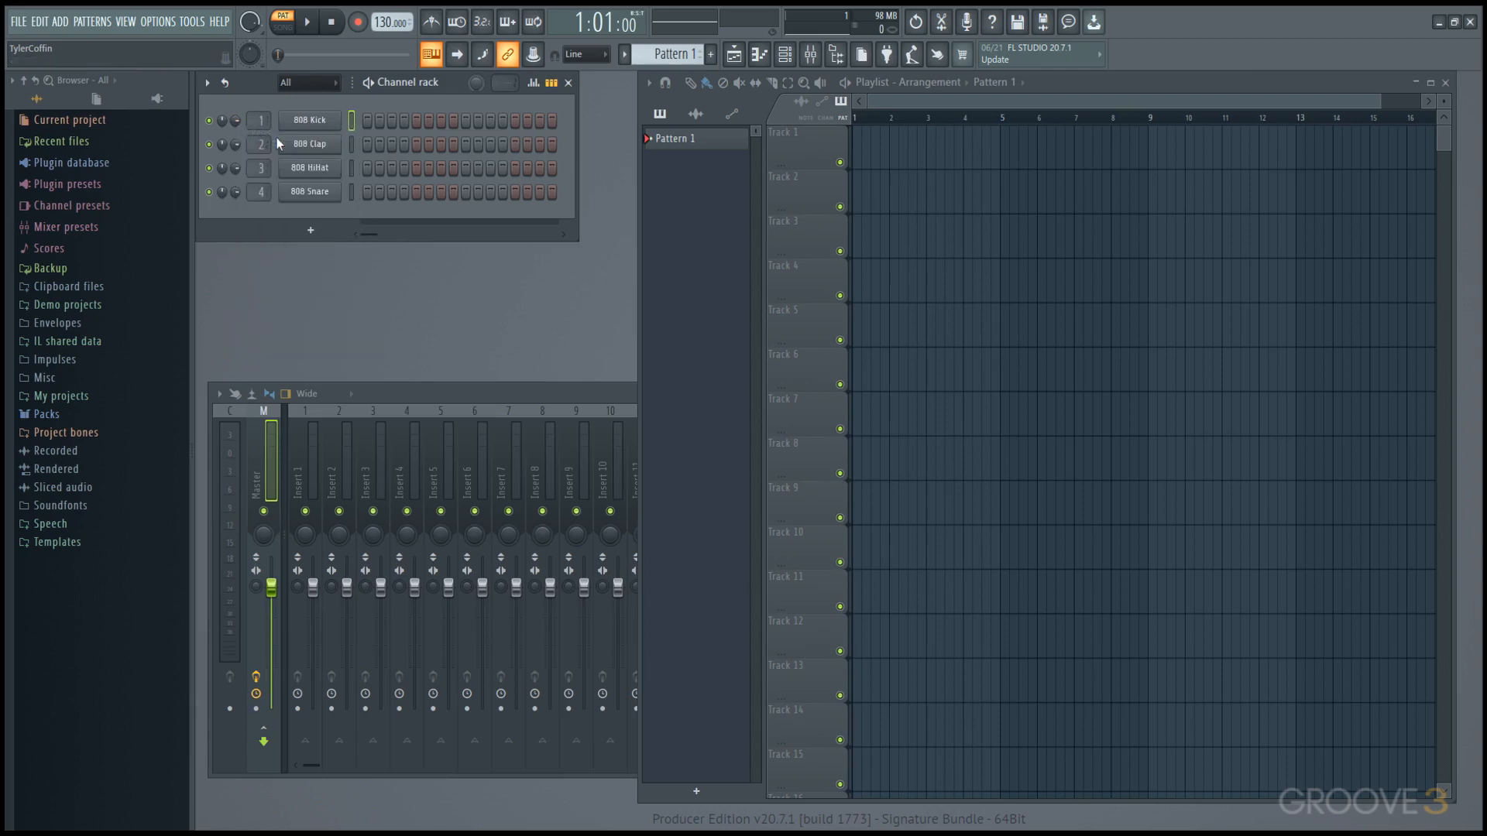
right_click(234, 122)
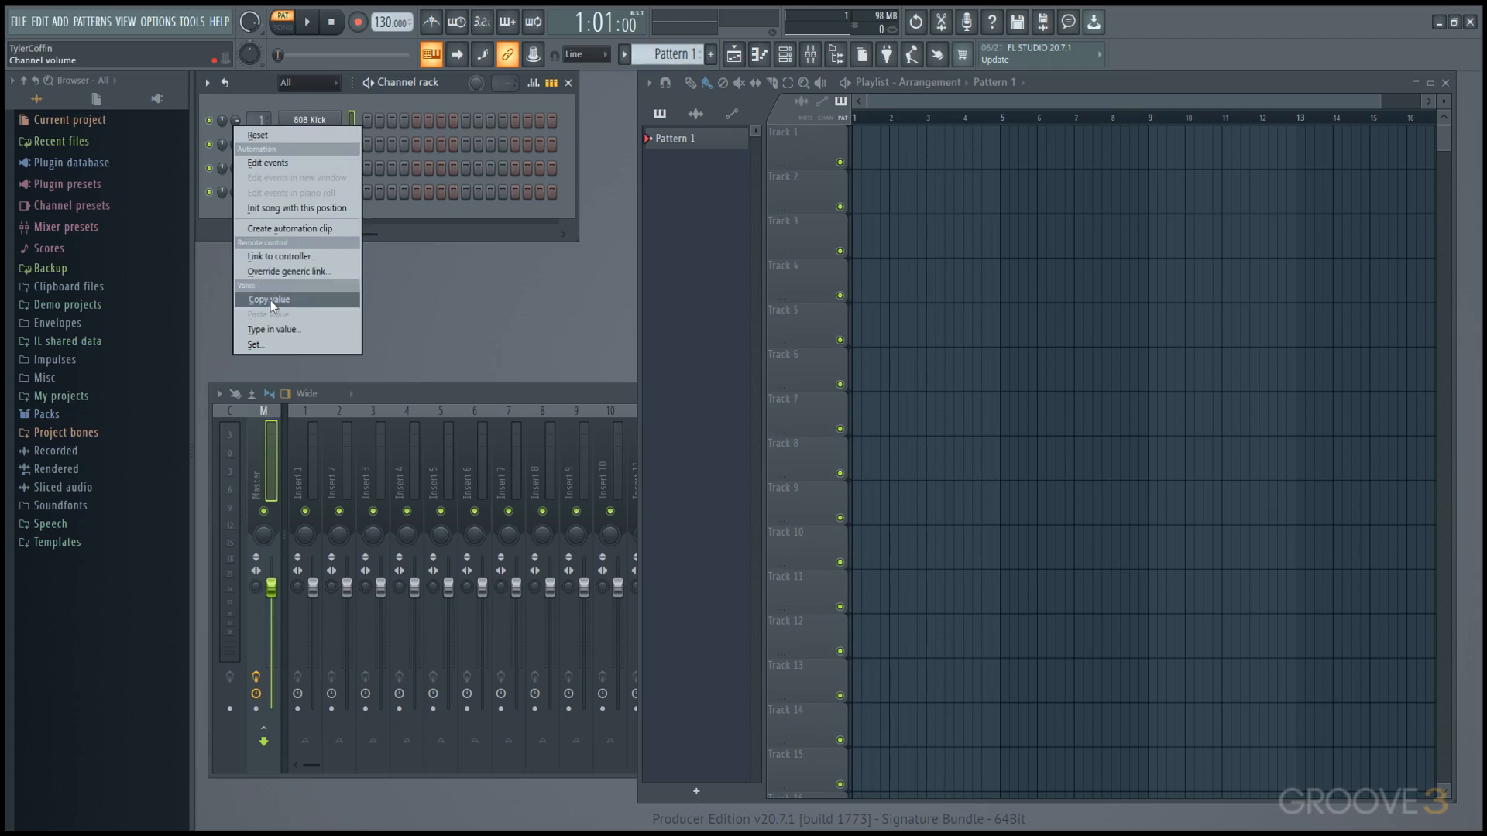
left_click(439, 268)
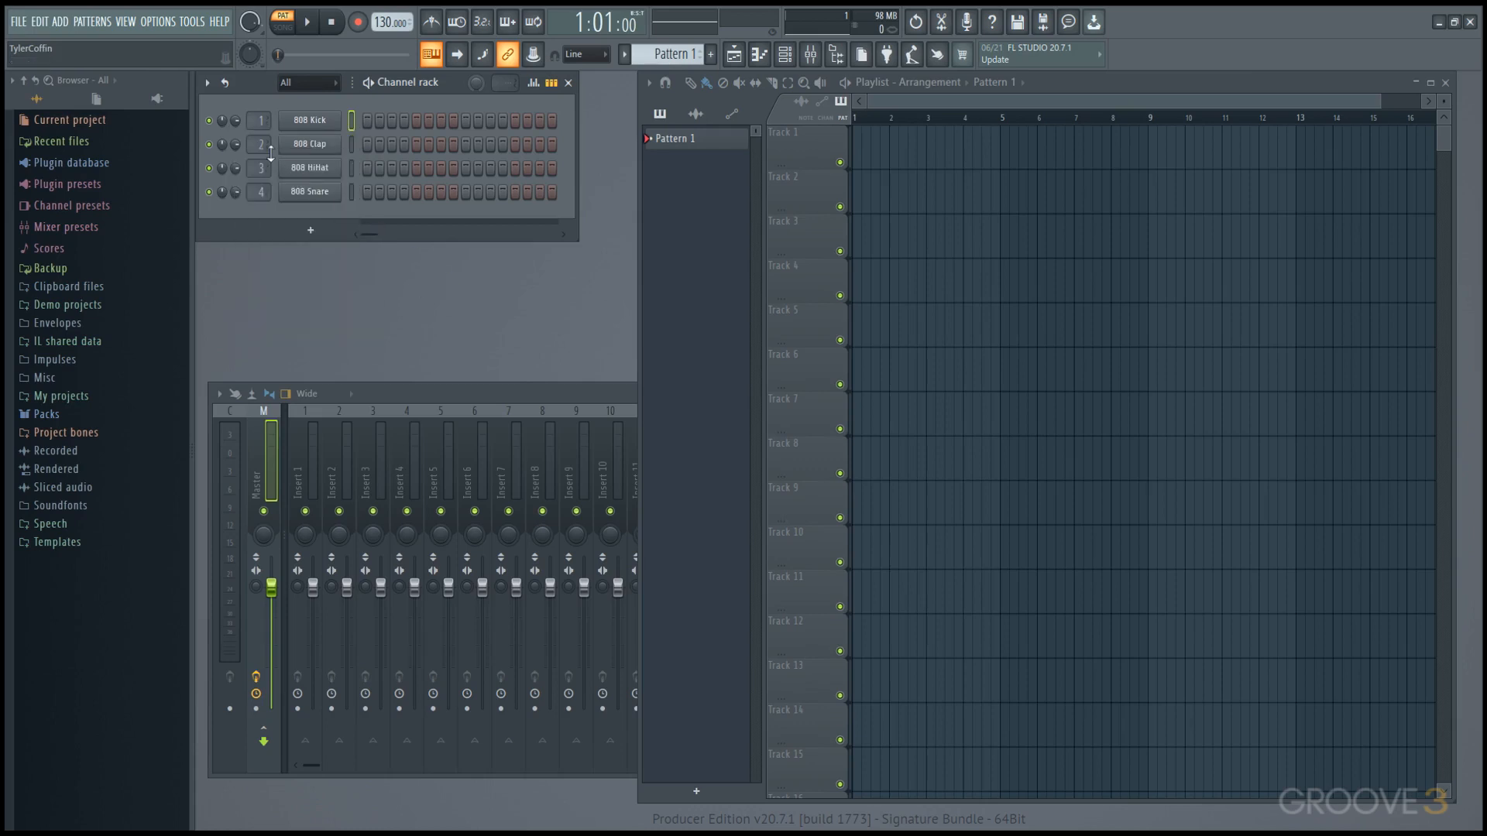
right_click(236, 123)
key("Escape")
right_click(236, 145)
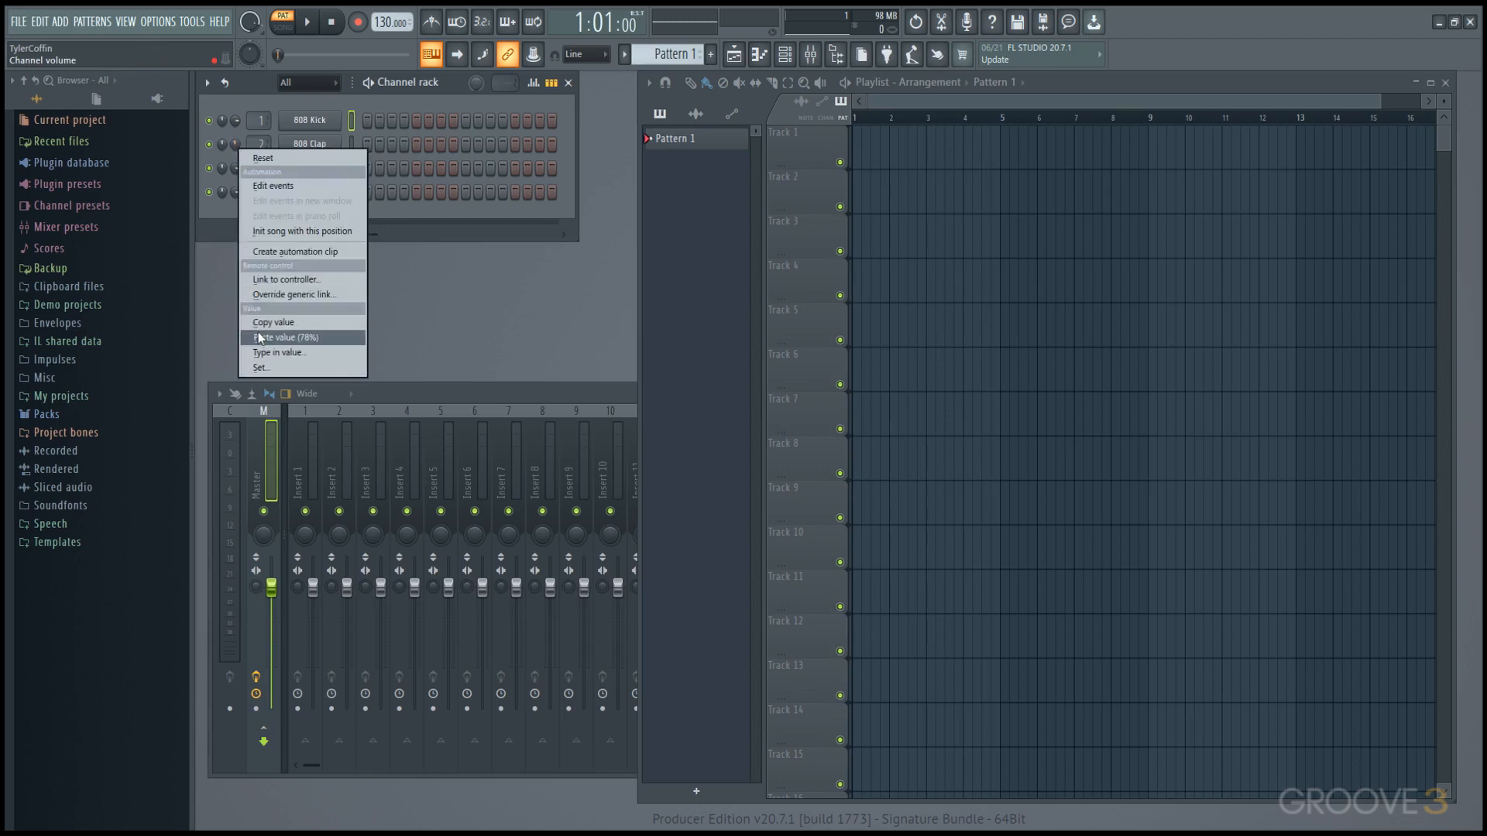
left_click(370, 336)
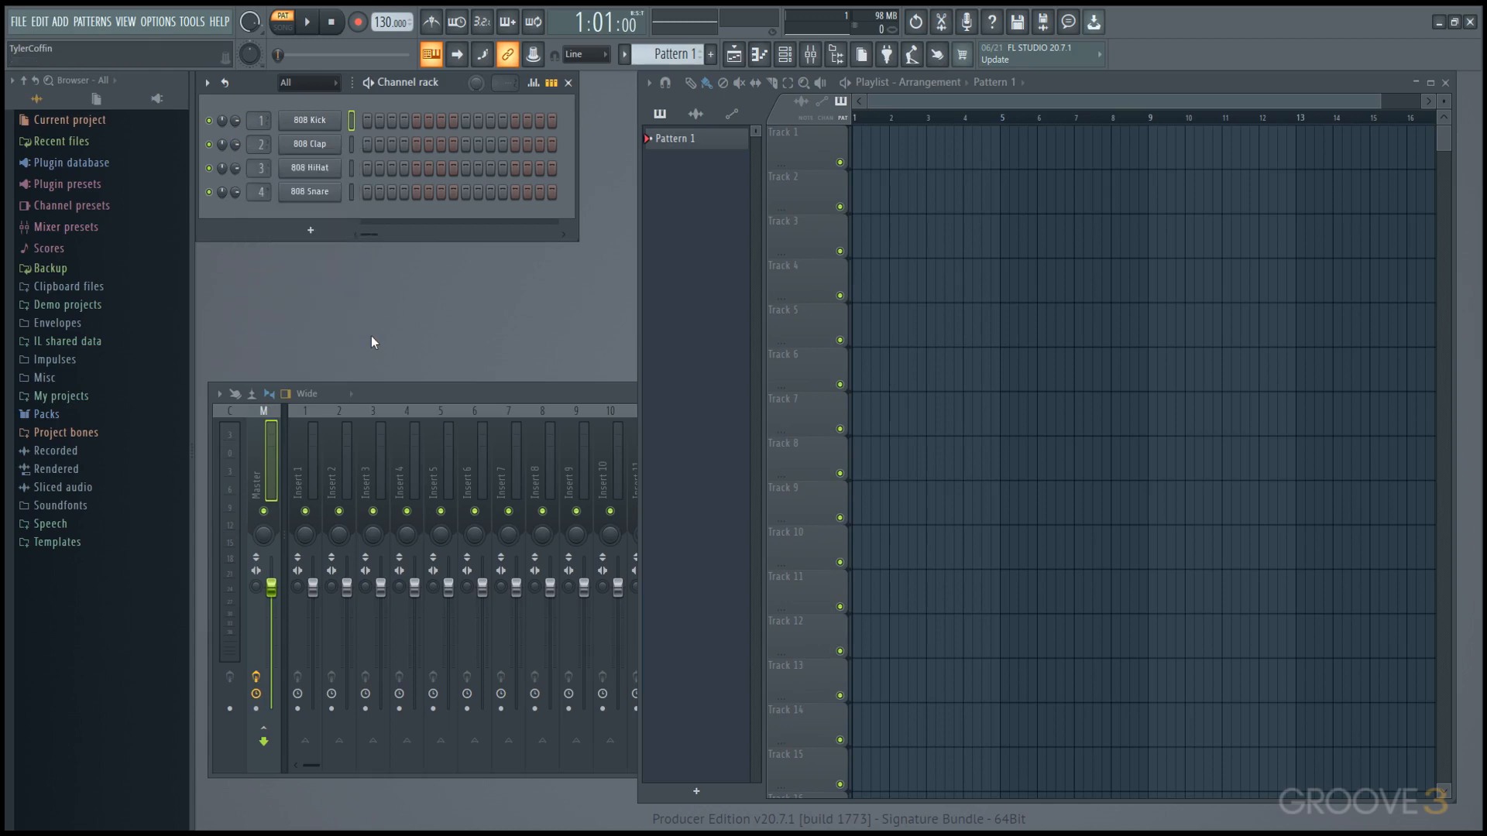
right_click(235, 146)
left_click(235, 147)
right_click(238, 175)
left_click(238, 175)
Paste the copied volume value onto the mixer faders of Inserts 6, 8 and 11
left_click(480, 408)
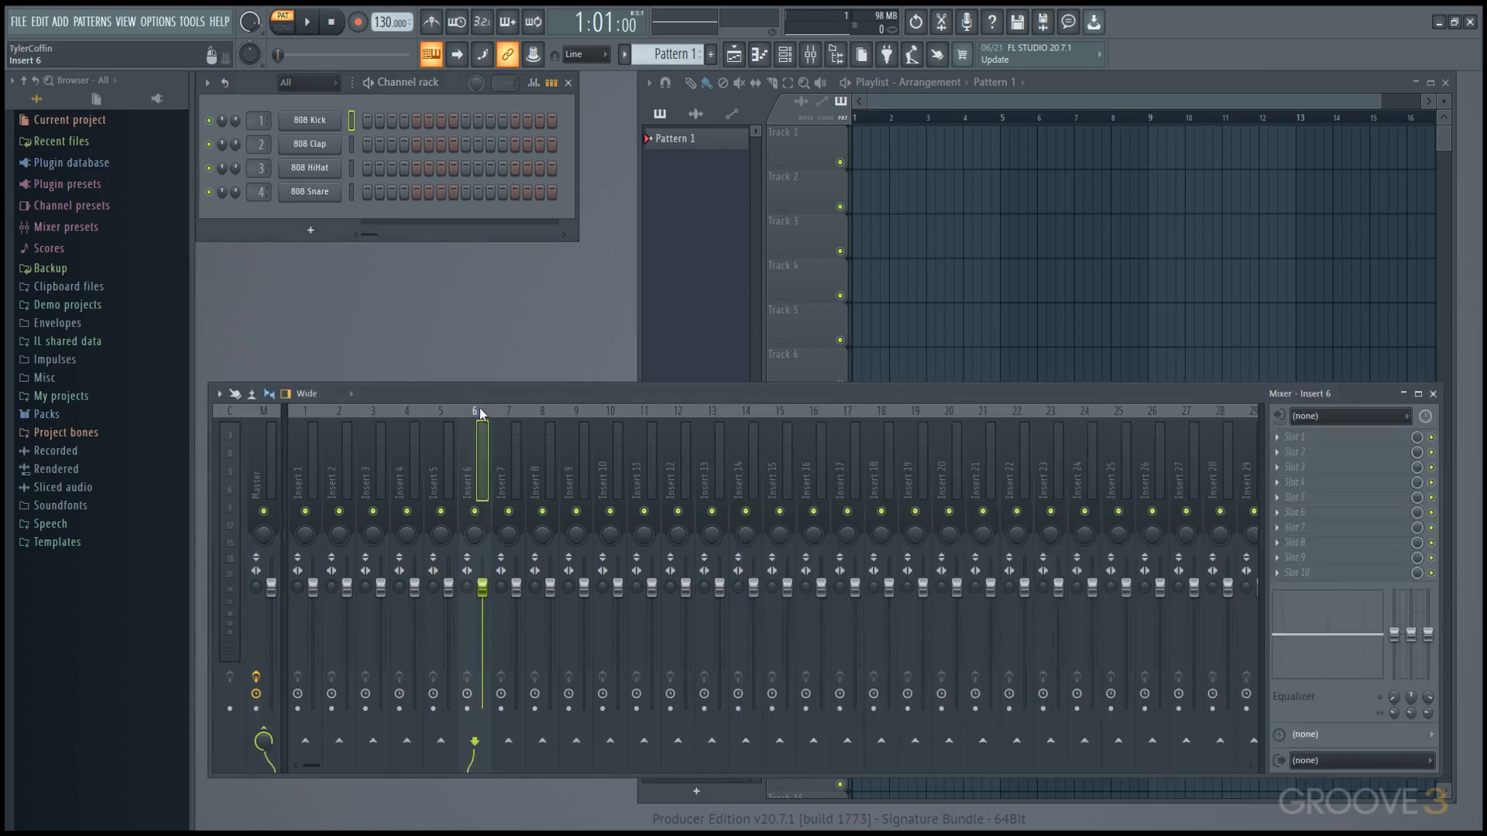
right_click(481, 586)
left_click(527, 772)
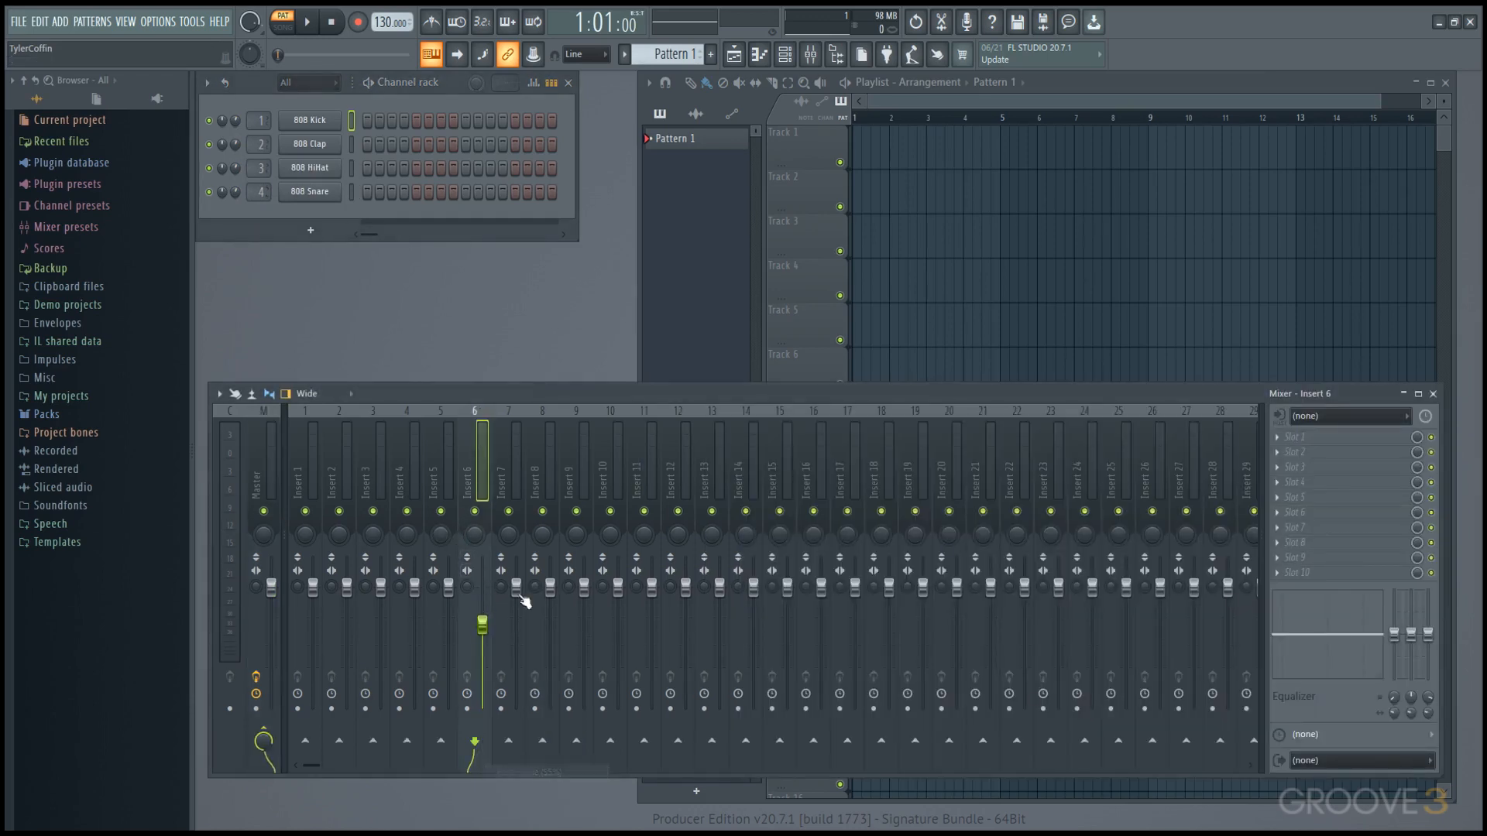
right_click(555, 587)
left_click(598, 772)
right_click(646, 599)
left_click(691, 776)
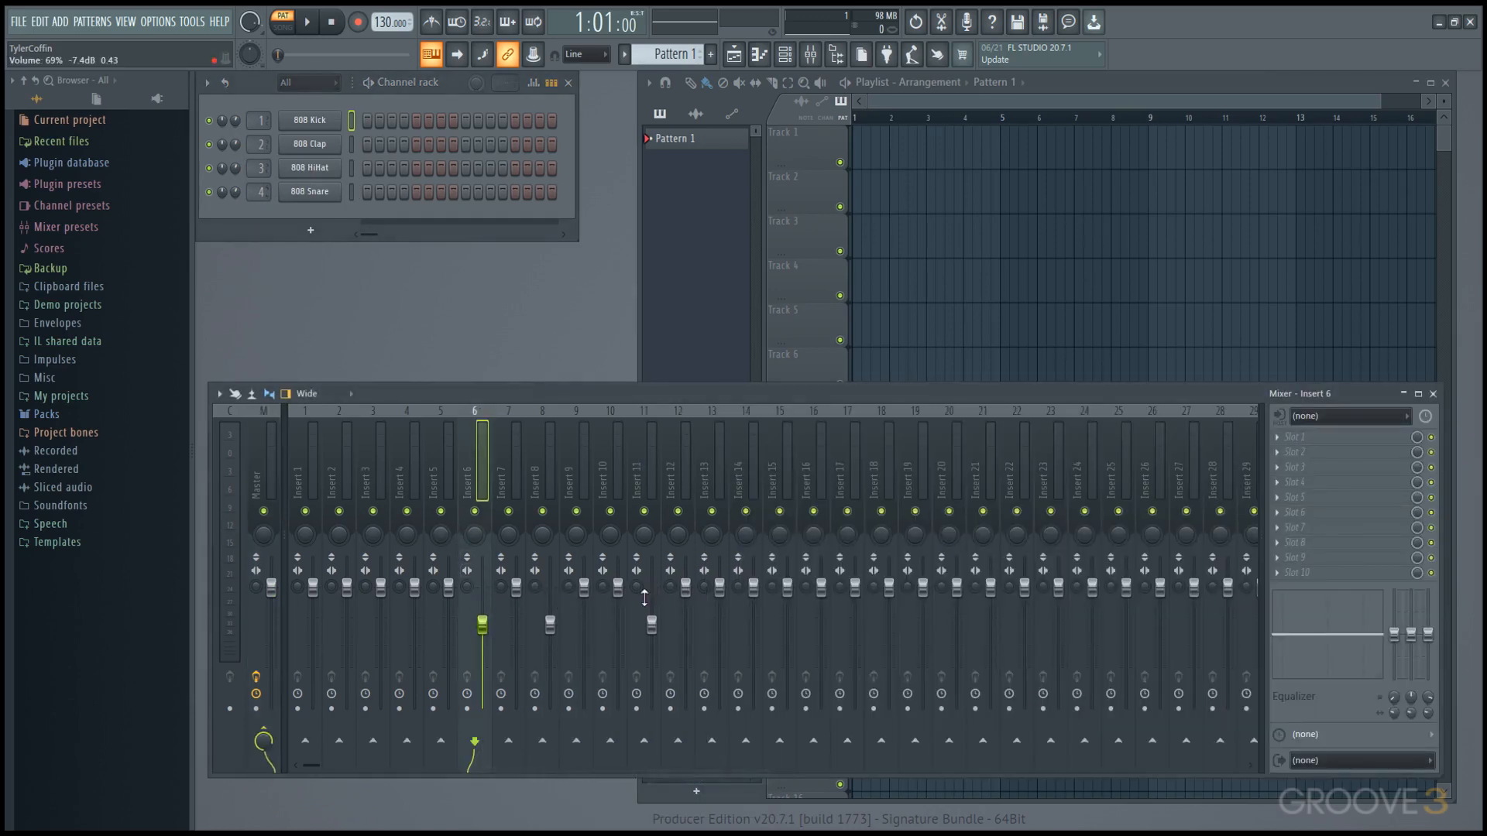
Adjust the stereo separation of mixer Insert 12 and copy its value
right_click(670, 590)
key("p")
left_click_drag(671, 590, 671, 612)
right_click(671, 590)
left_click(705, 762)
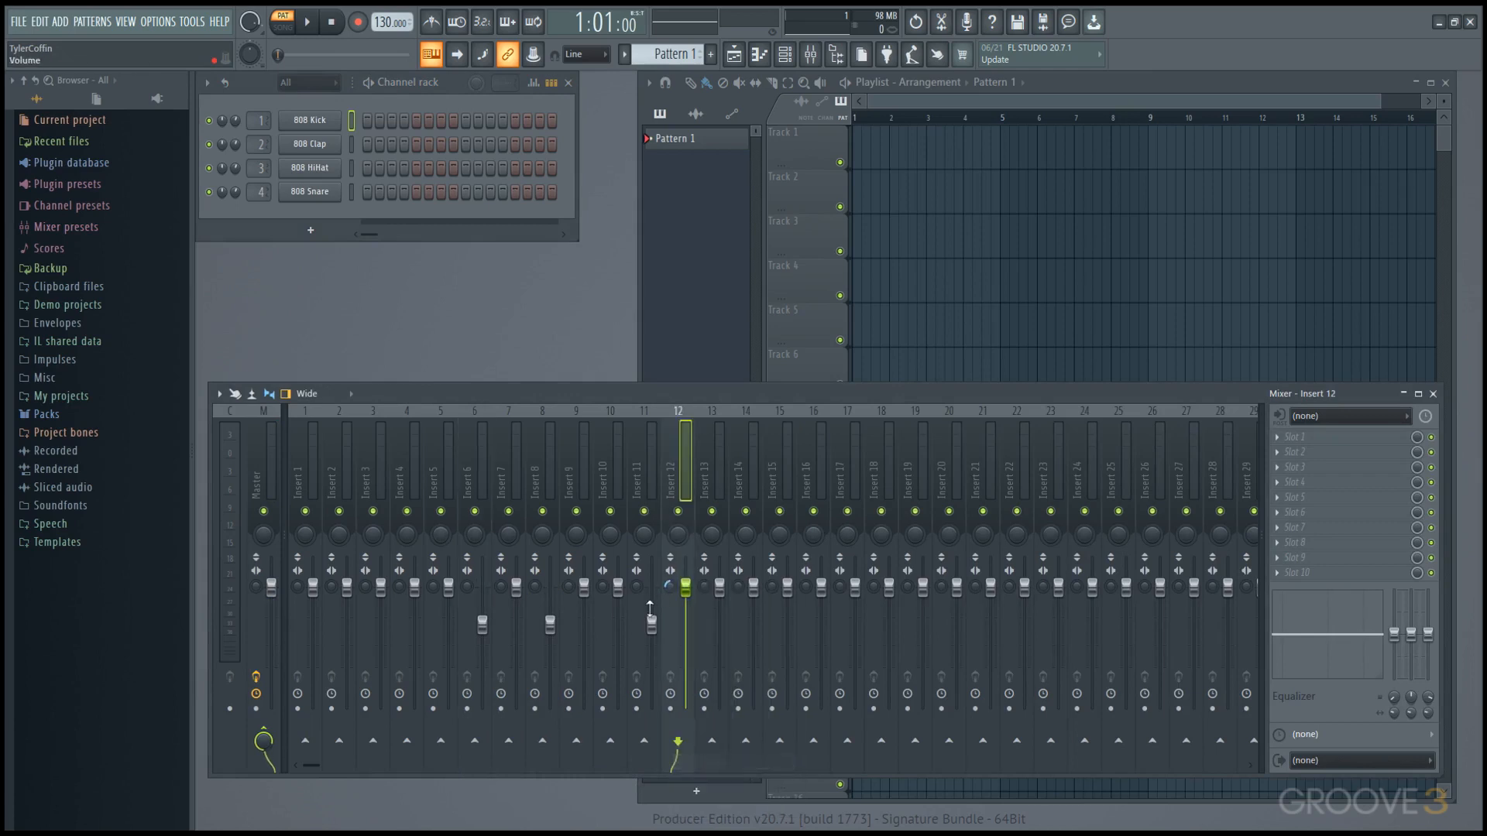
Paste the copied 23% value onto the volume faders of Inserts 11 and 10, and reset Insert 10's volume
right_click(649, 629)
key("p")
right_click(620, 602)
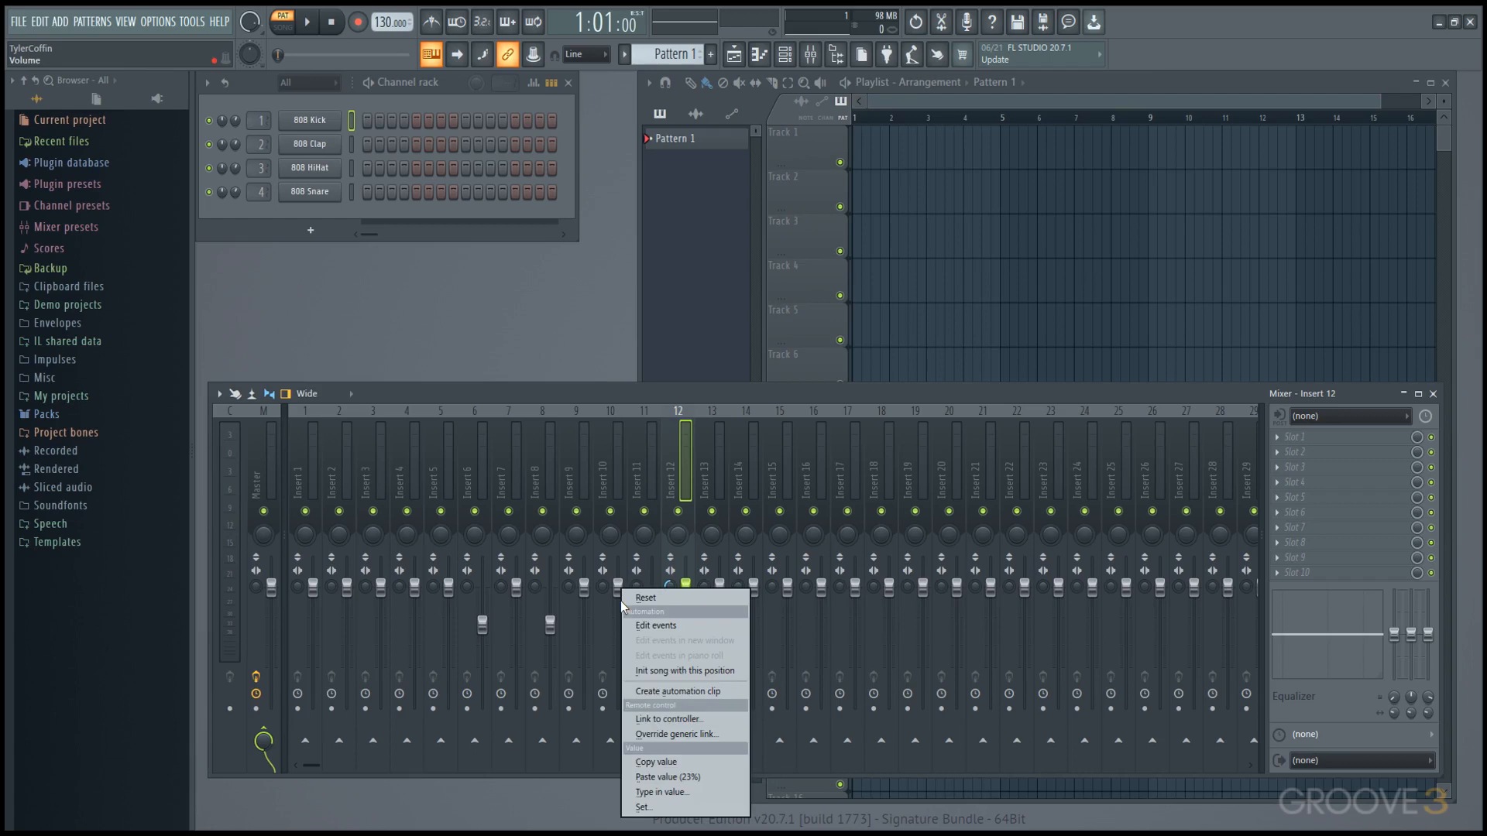
left_click(658, 777)
right_click(621, 681)
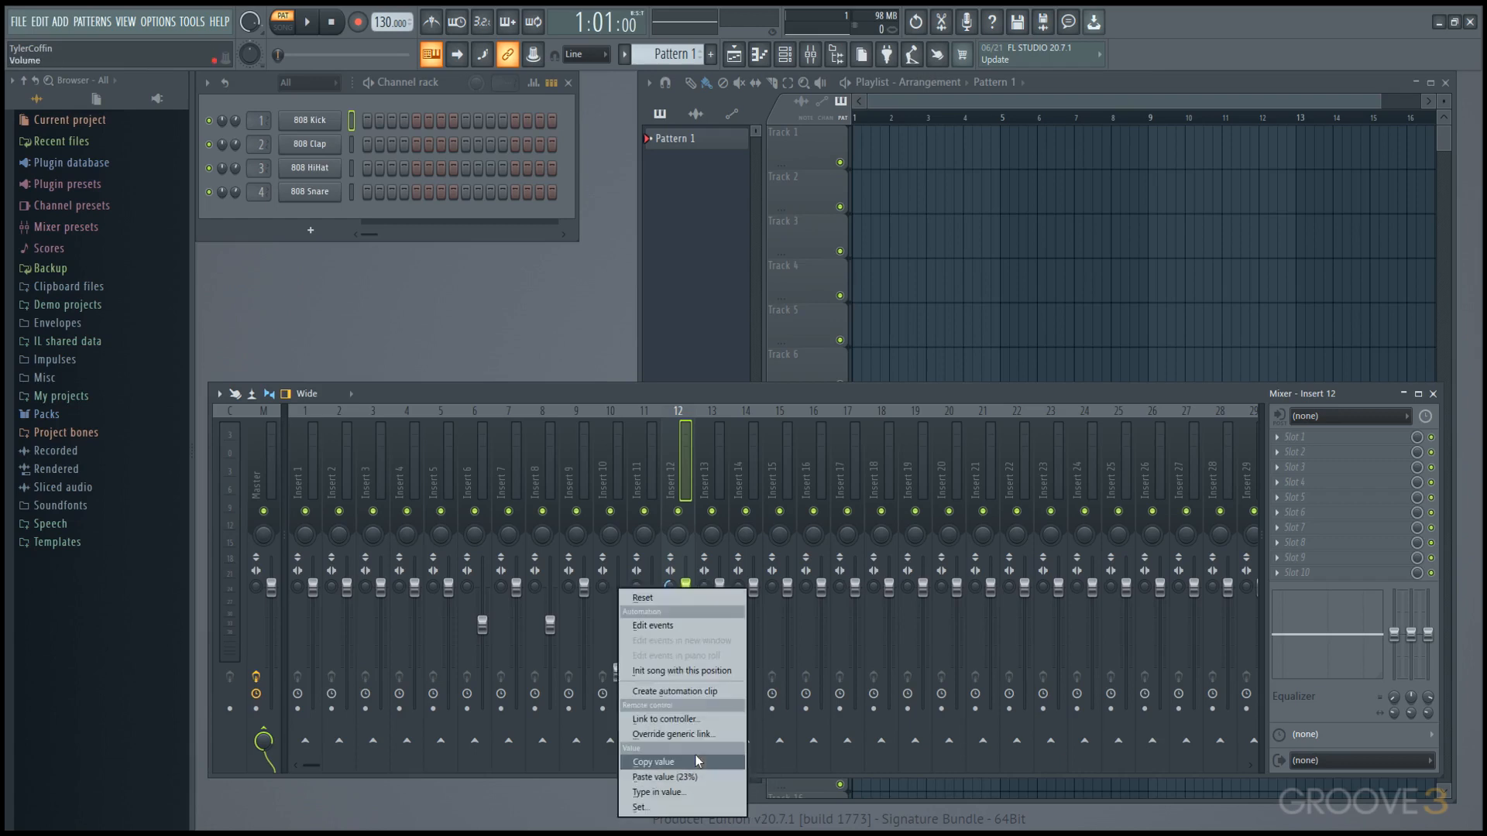
left_click(672, 598)
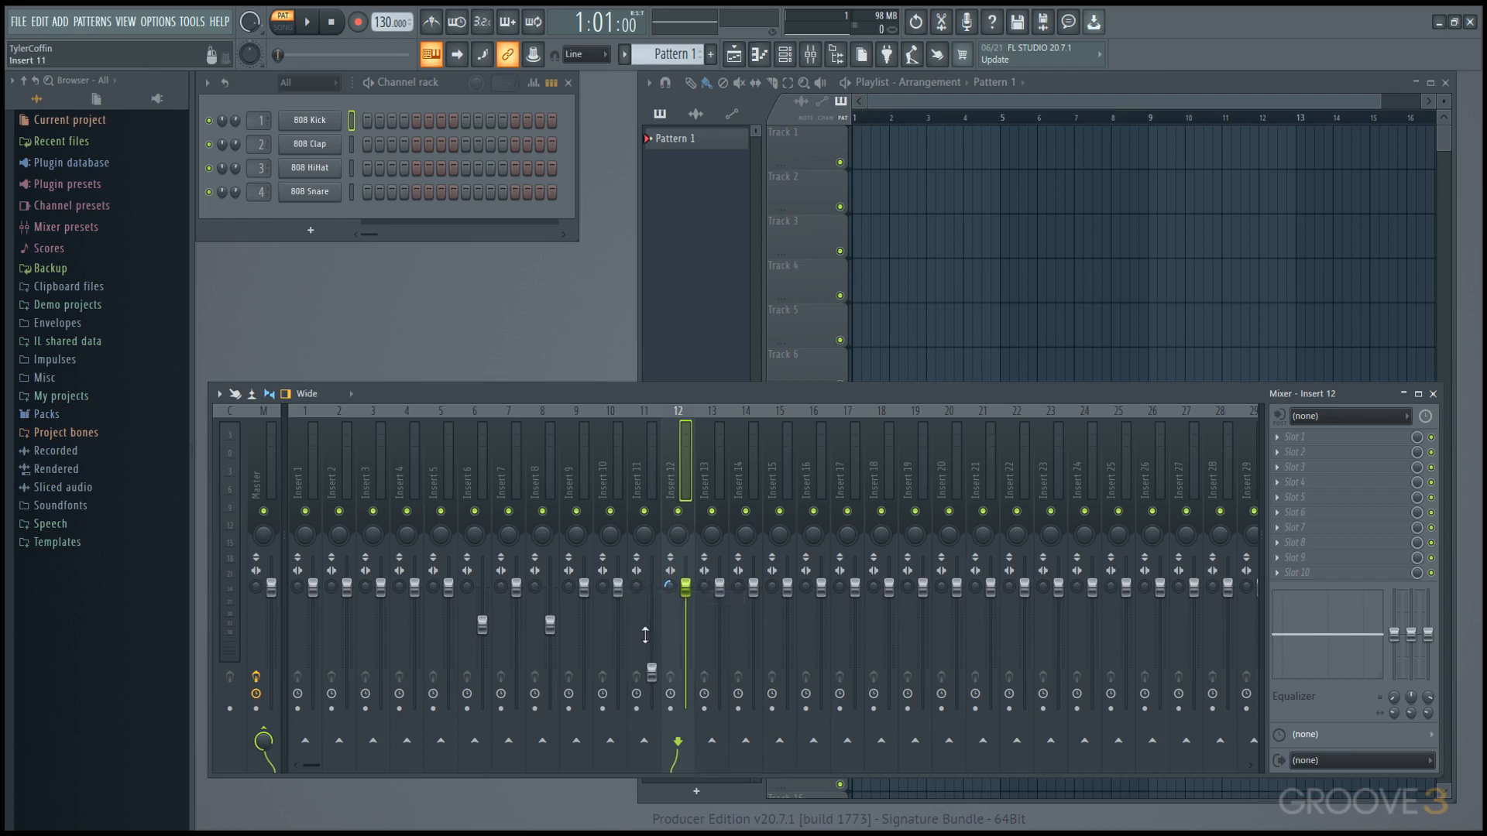
Reset the volume faders of Inserts 11, 8 and 6 and Insert 12's stereo separation to their defaults
left_click(650, 636, "alt")
left_click(675, 602)
left_click(551, 622, "alt")
left_click(481, 624, "alt")
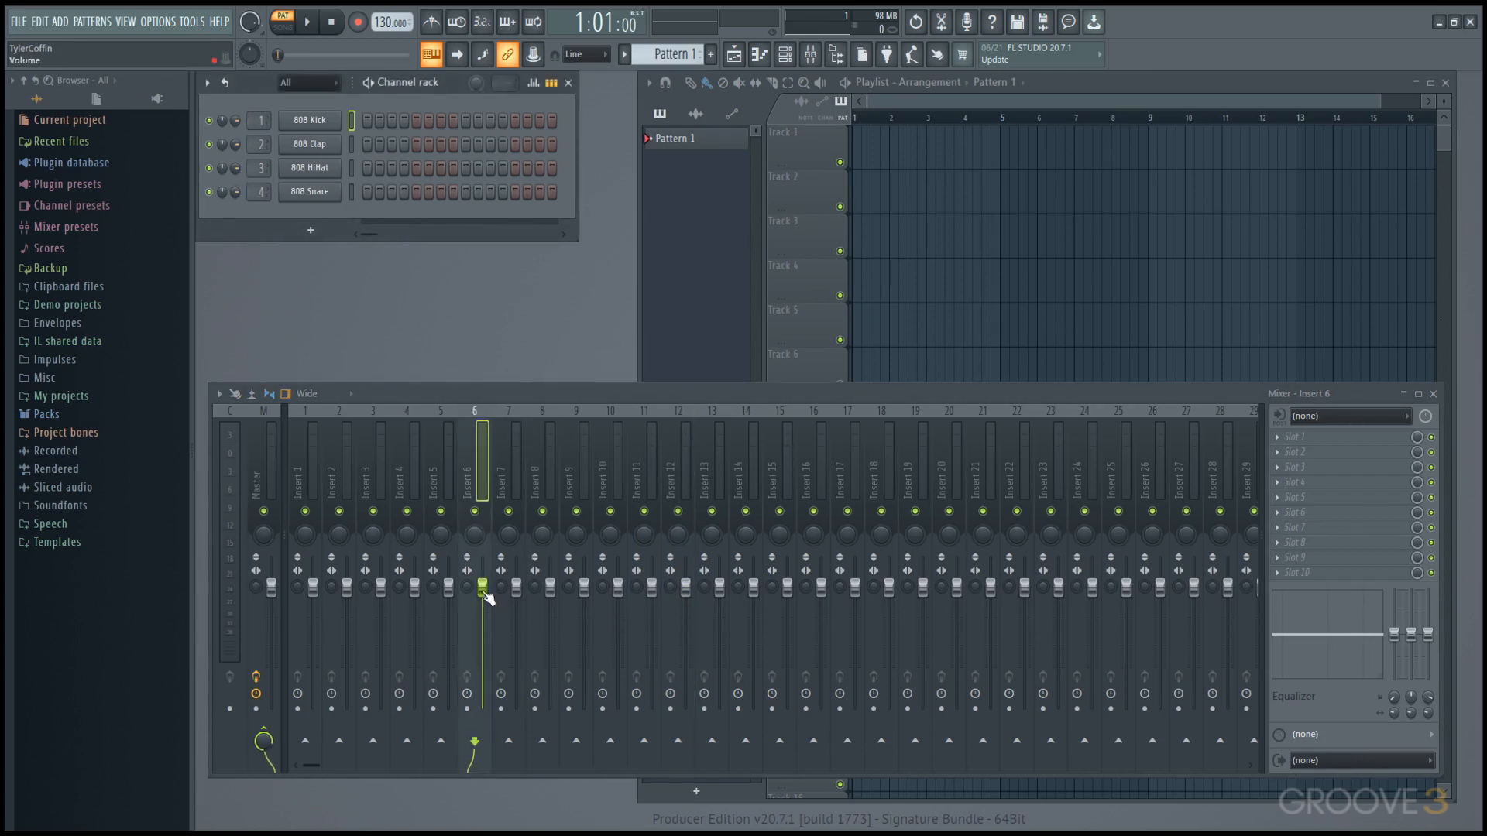
left_click_drag(482, 587, 482, 622)
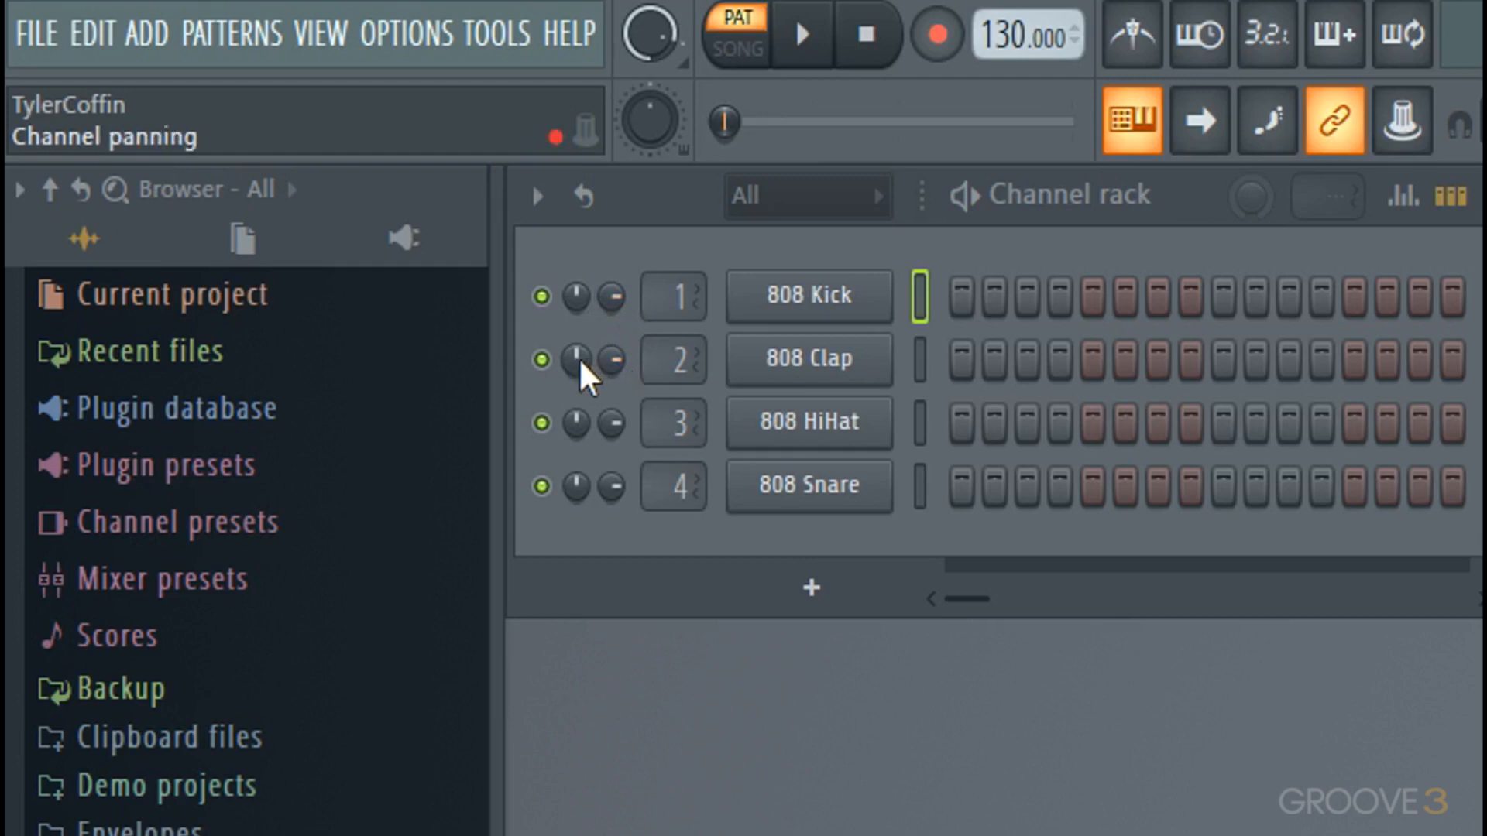
left_click_drag(612, 359, 612, 371)
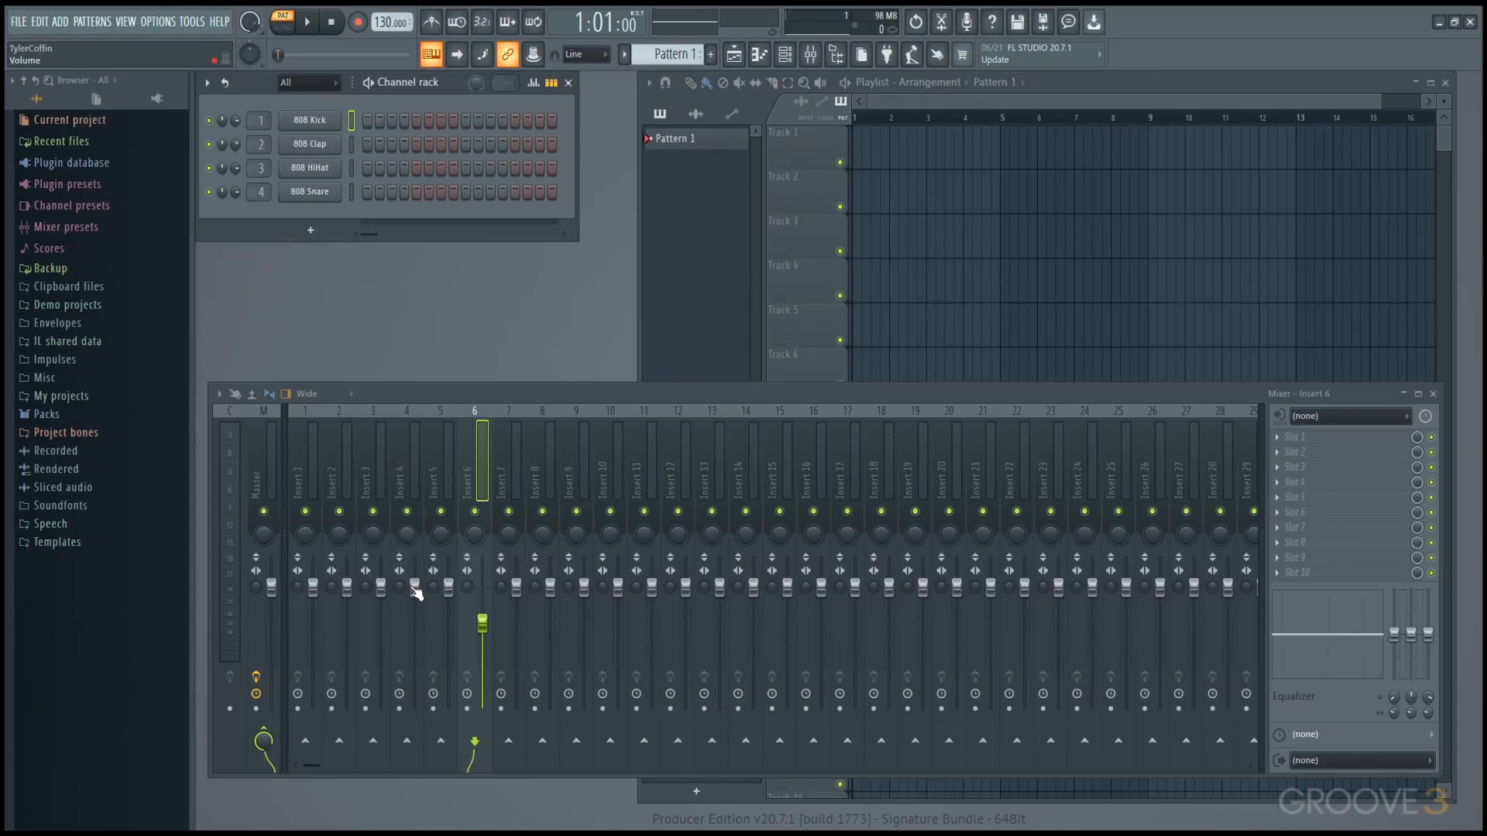
left_click(415, 587)
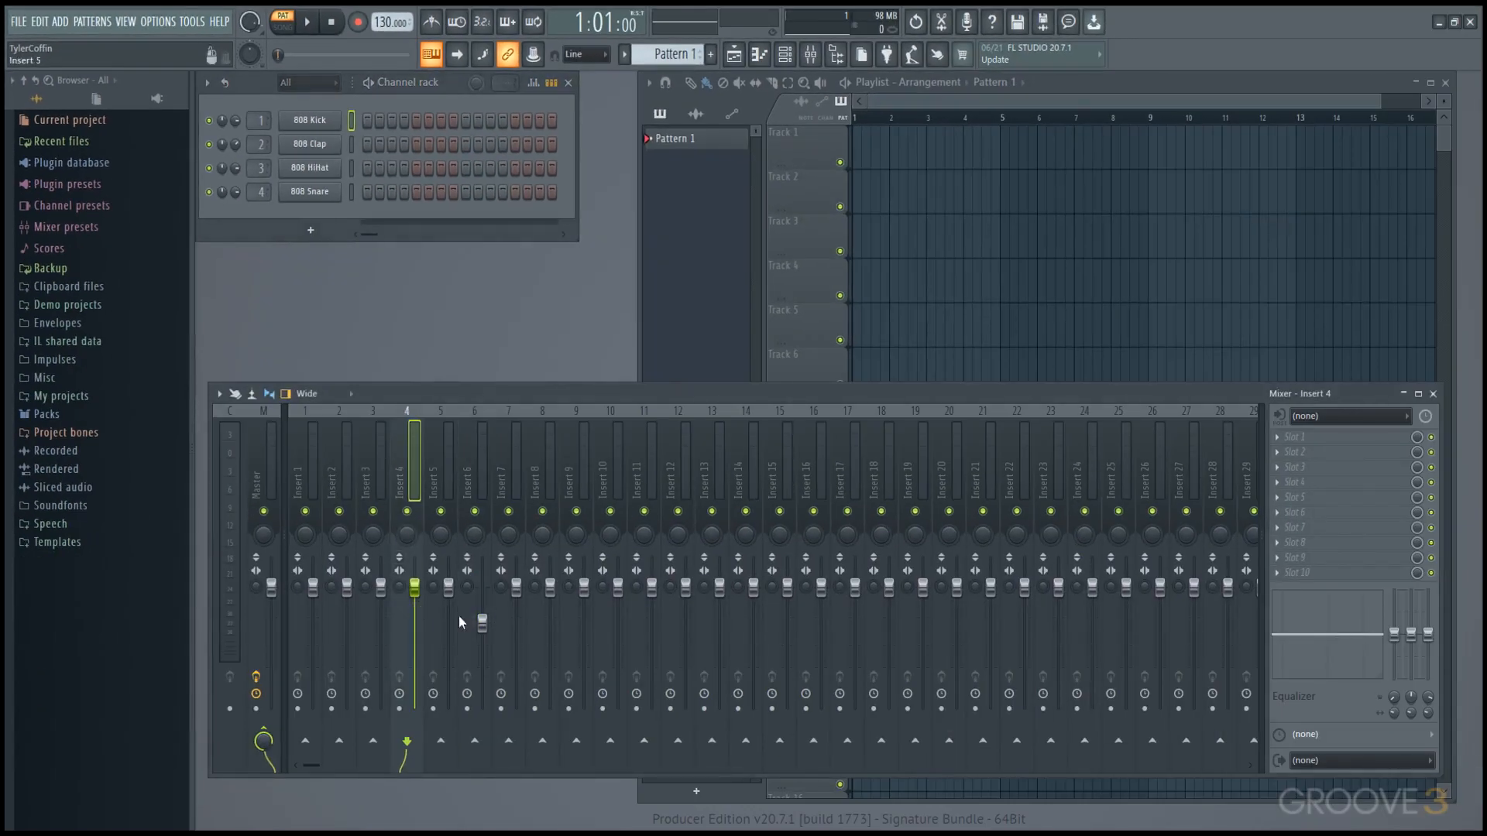
left_click_drag(482, 624, 482, 587)
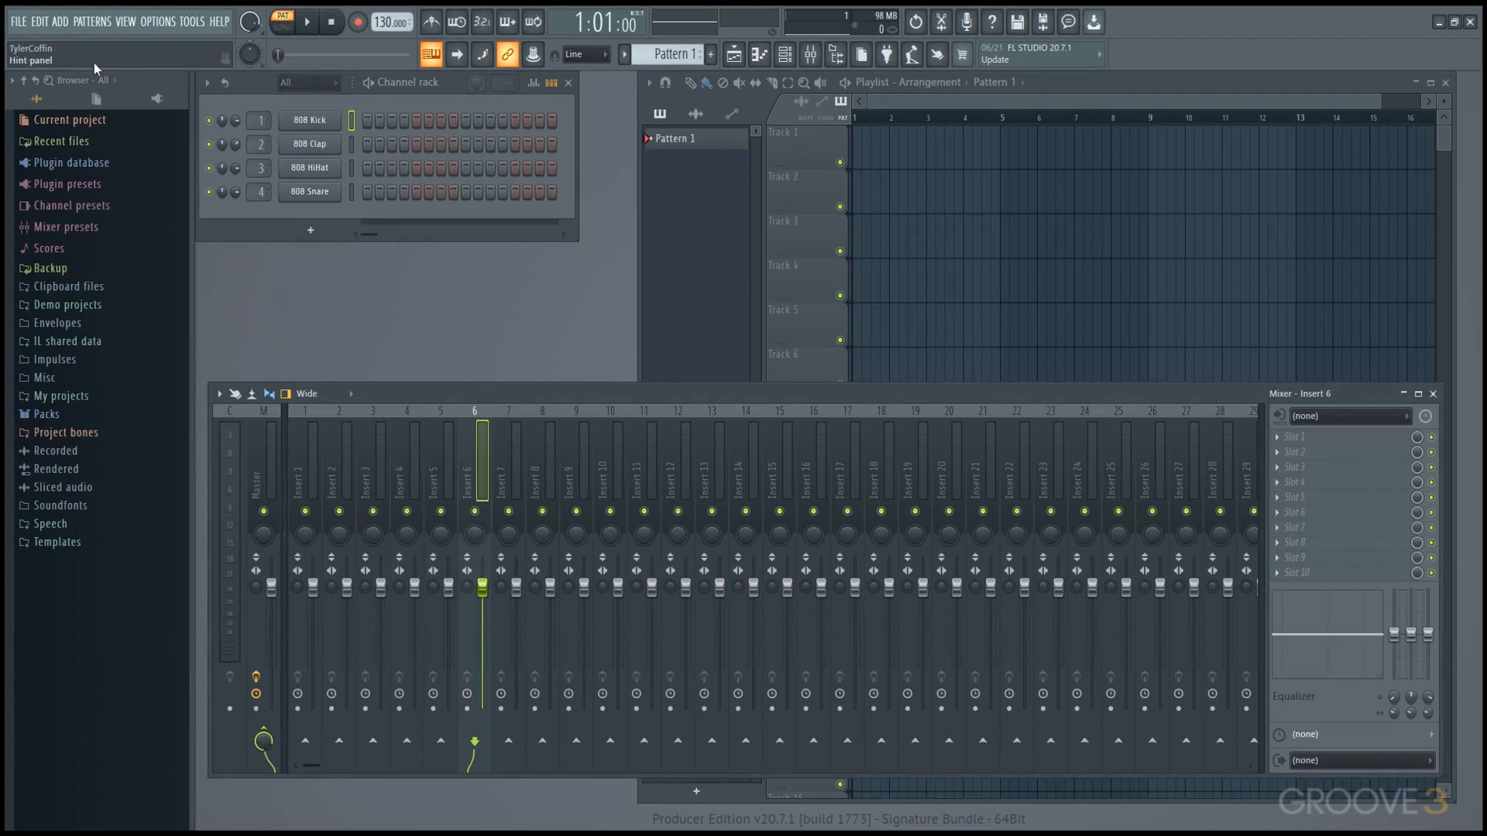
left_click(308, 122)
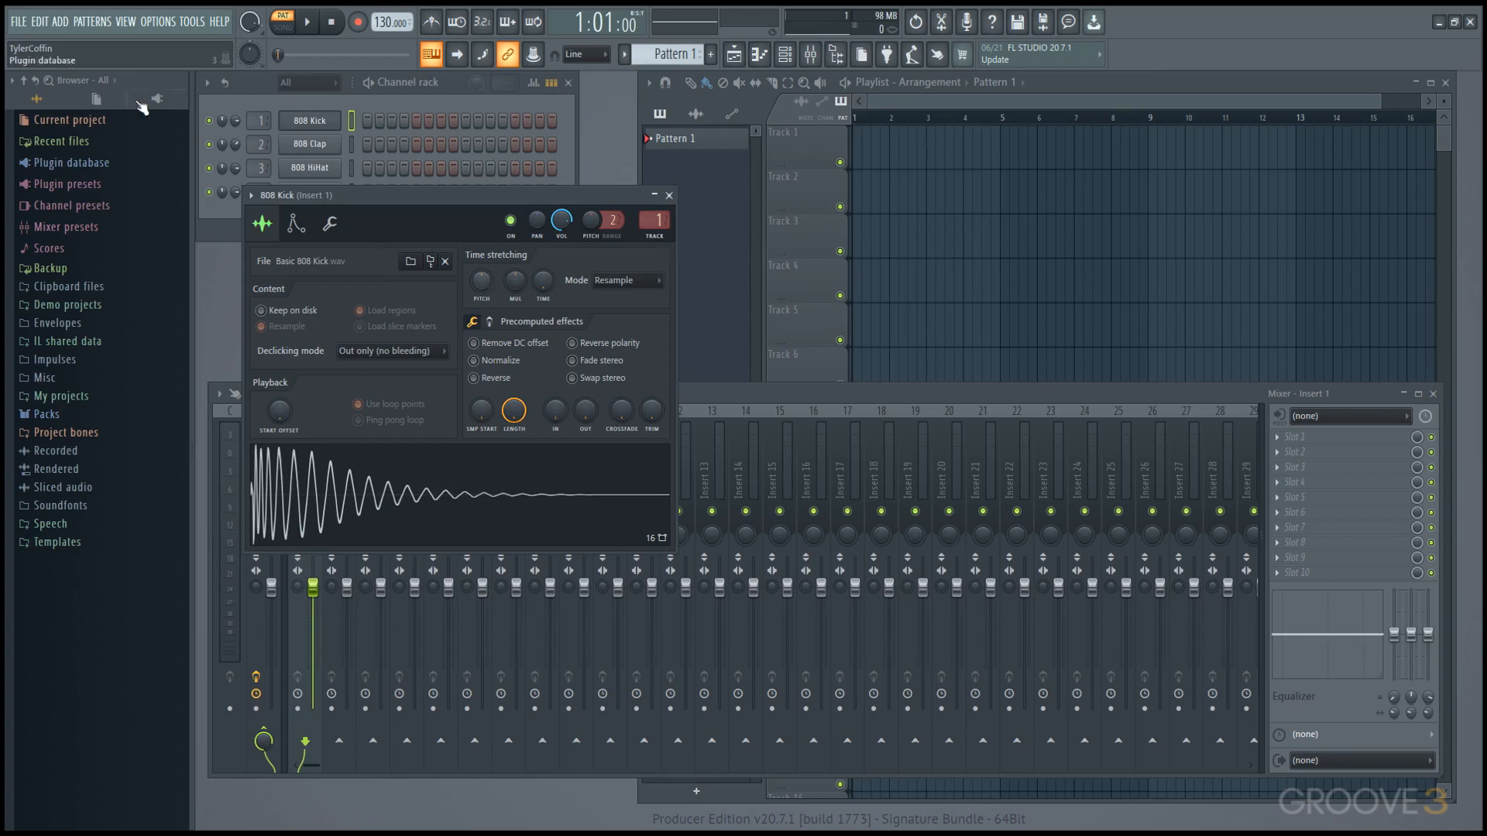
left_click_drag(515, 280, 514, 268)
key("ctrl+z")
key("ctrl+z")
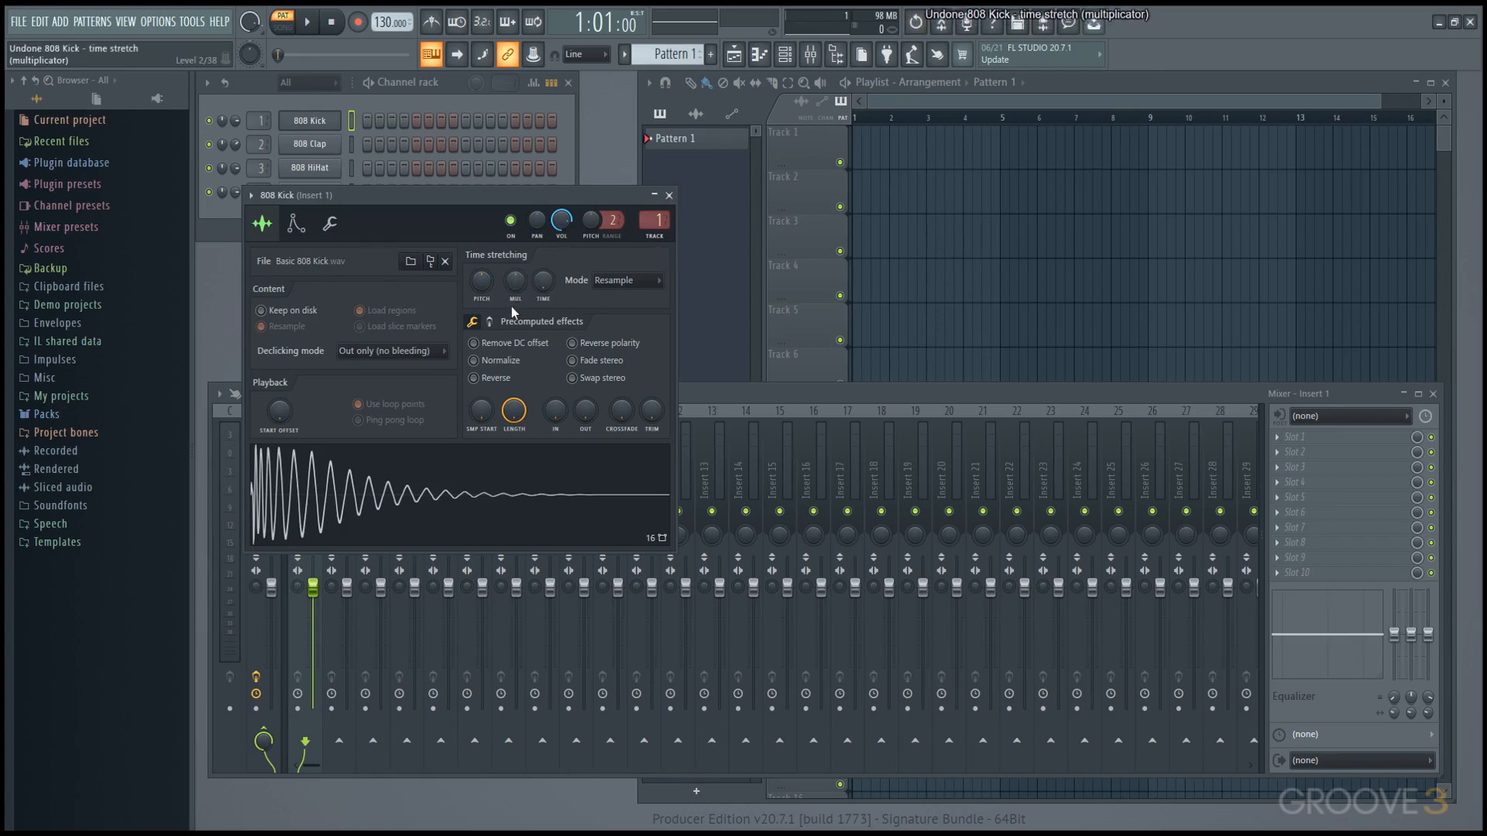
key("ctrl+z")
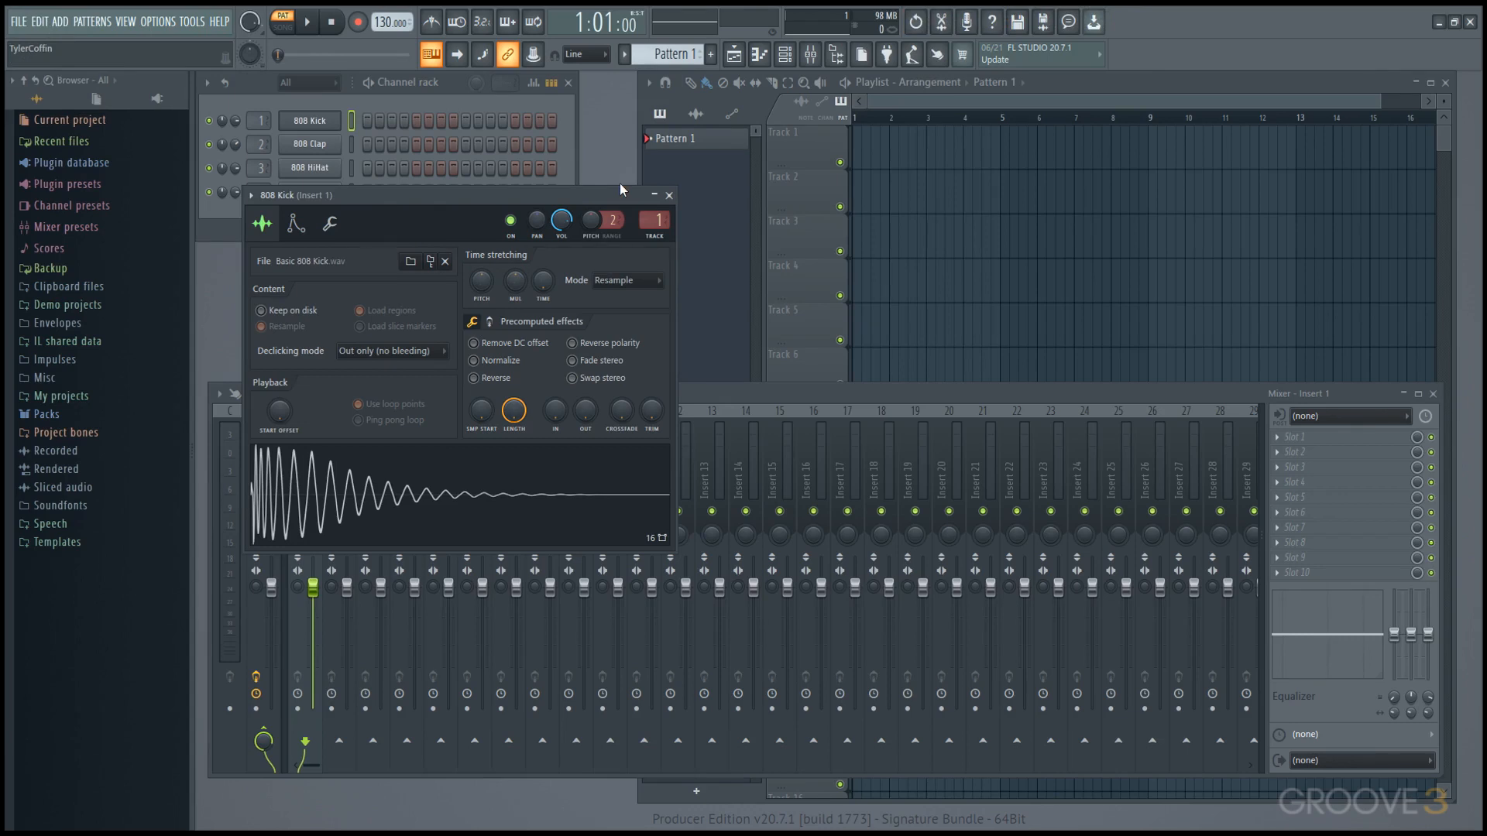
Step back through several undo levels and restore the latest 808 Kick time-stretch edit from the project history
key("ctrl+alt+z")
key("ctrl+alt+z")
key("ctrl+alt+z")
key("ctrl+alt+z")
key("ctrl+alt+z")
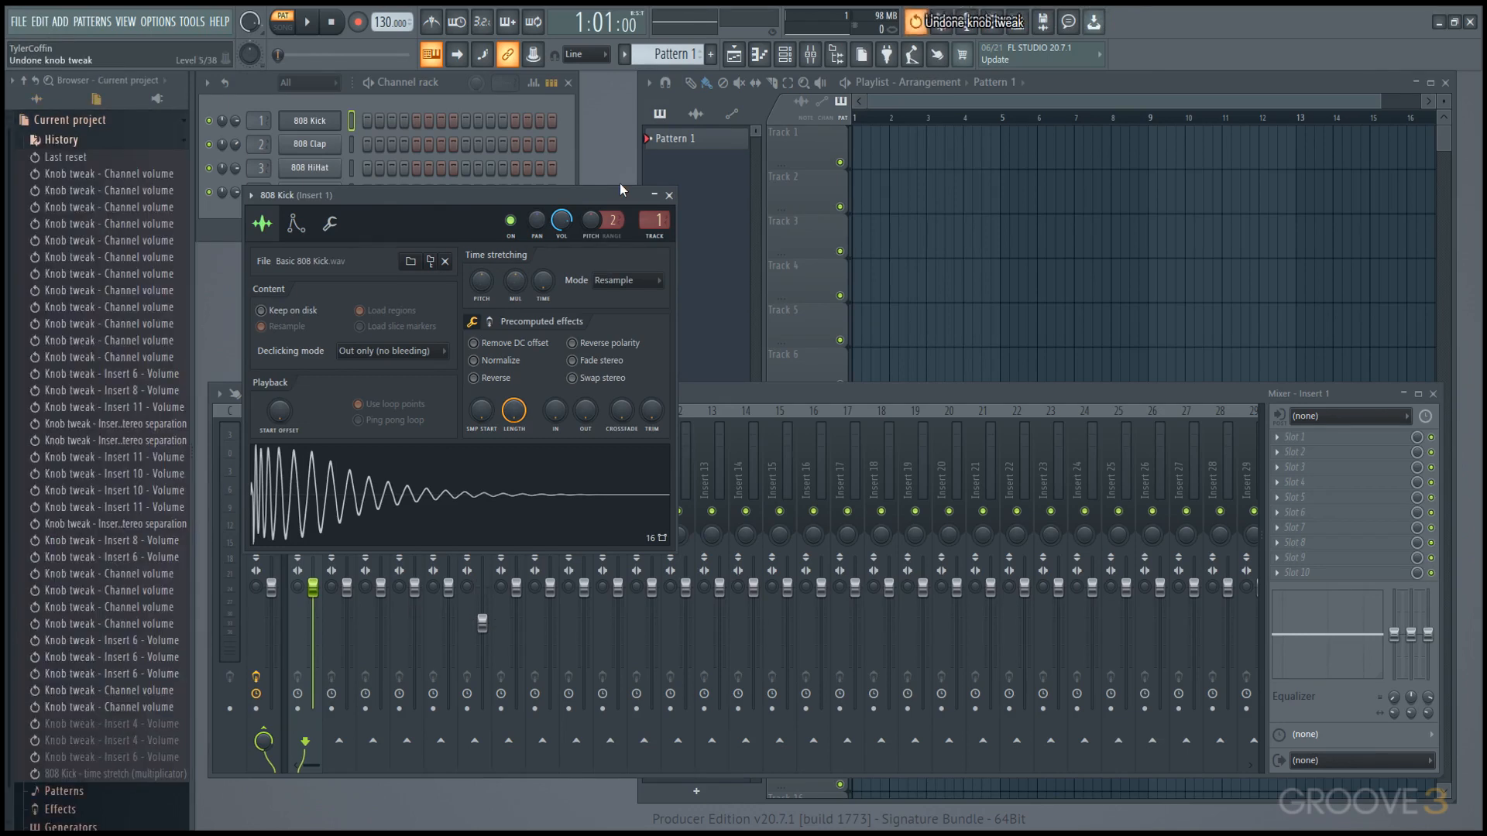
left_click(74, 143)
left_click(73, 144)
left_click(100, 272)
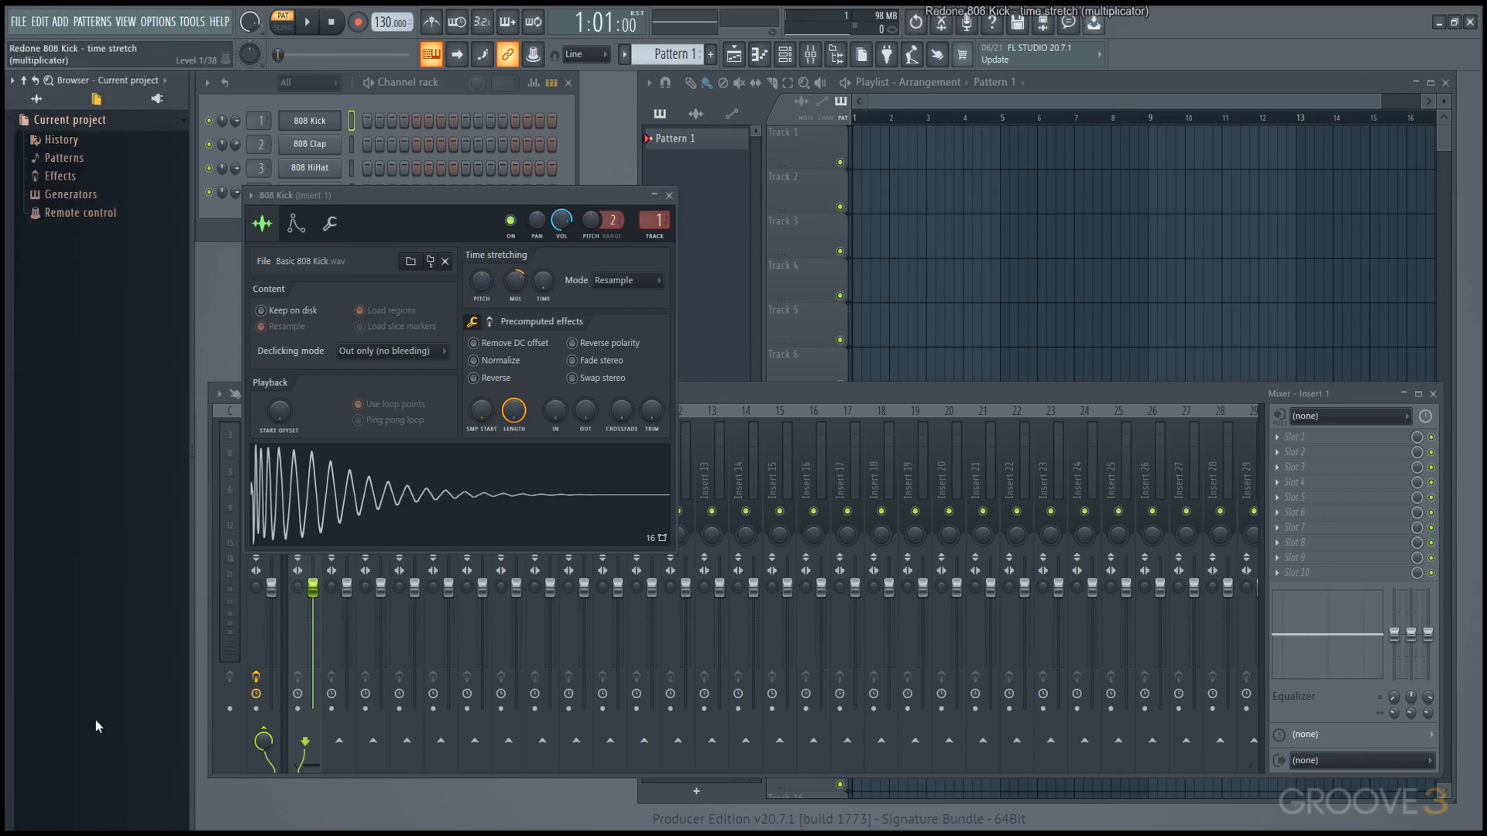
Revert the project to an earlier Insert 6 volume tweak in the project history
left_click(56, 140)
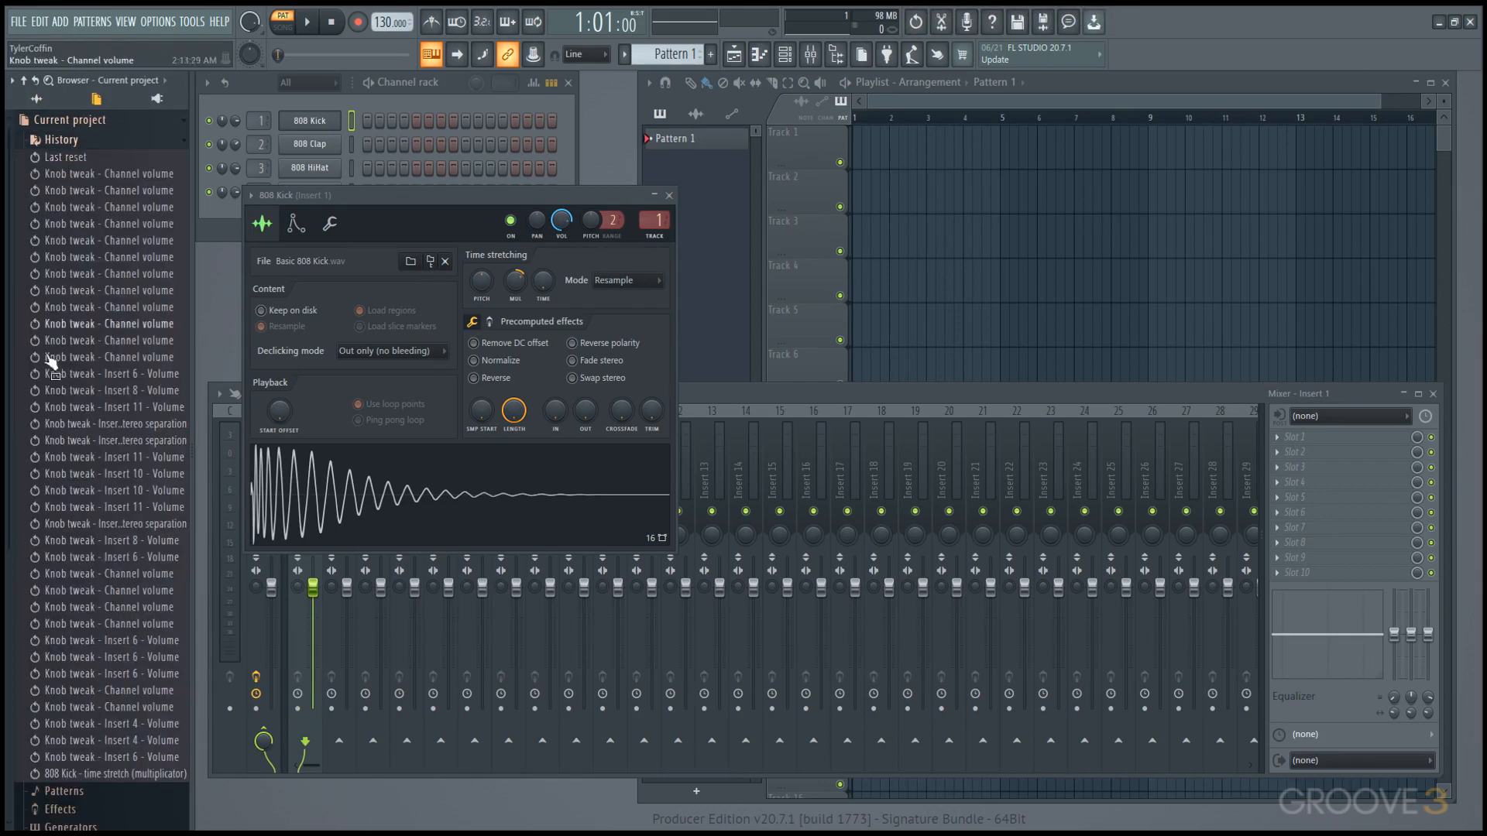
left_click(101, 658)
left_click(99, 144)
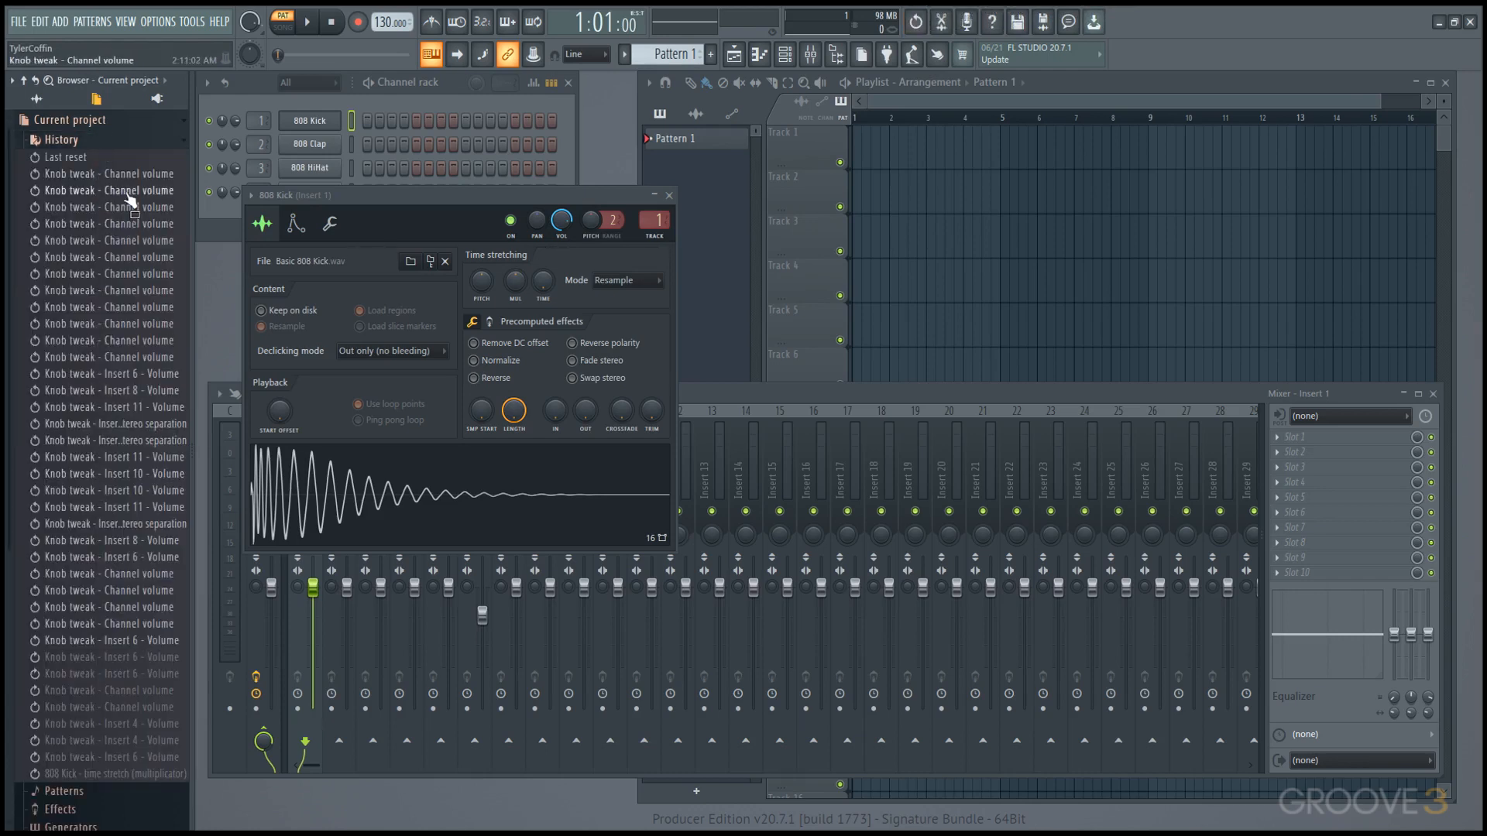
Switch the browser back to all content, and expand and collapse the Packs folder
left_click(36, 98)
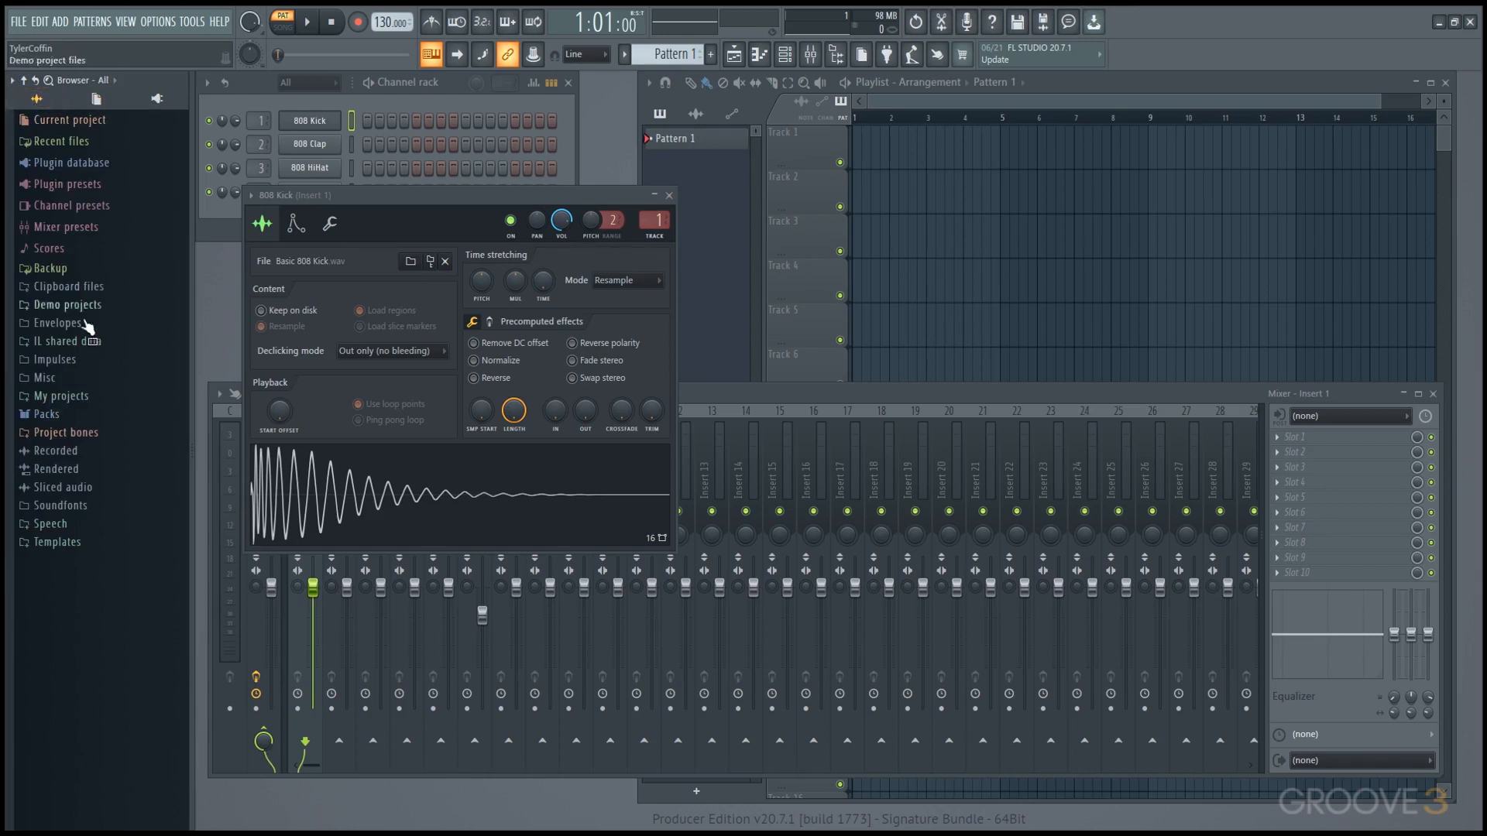
left_click(99, 417)
left_click(96, 419)
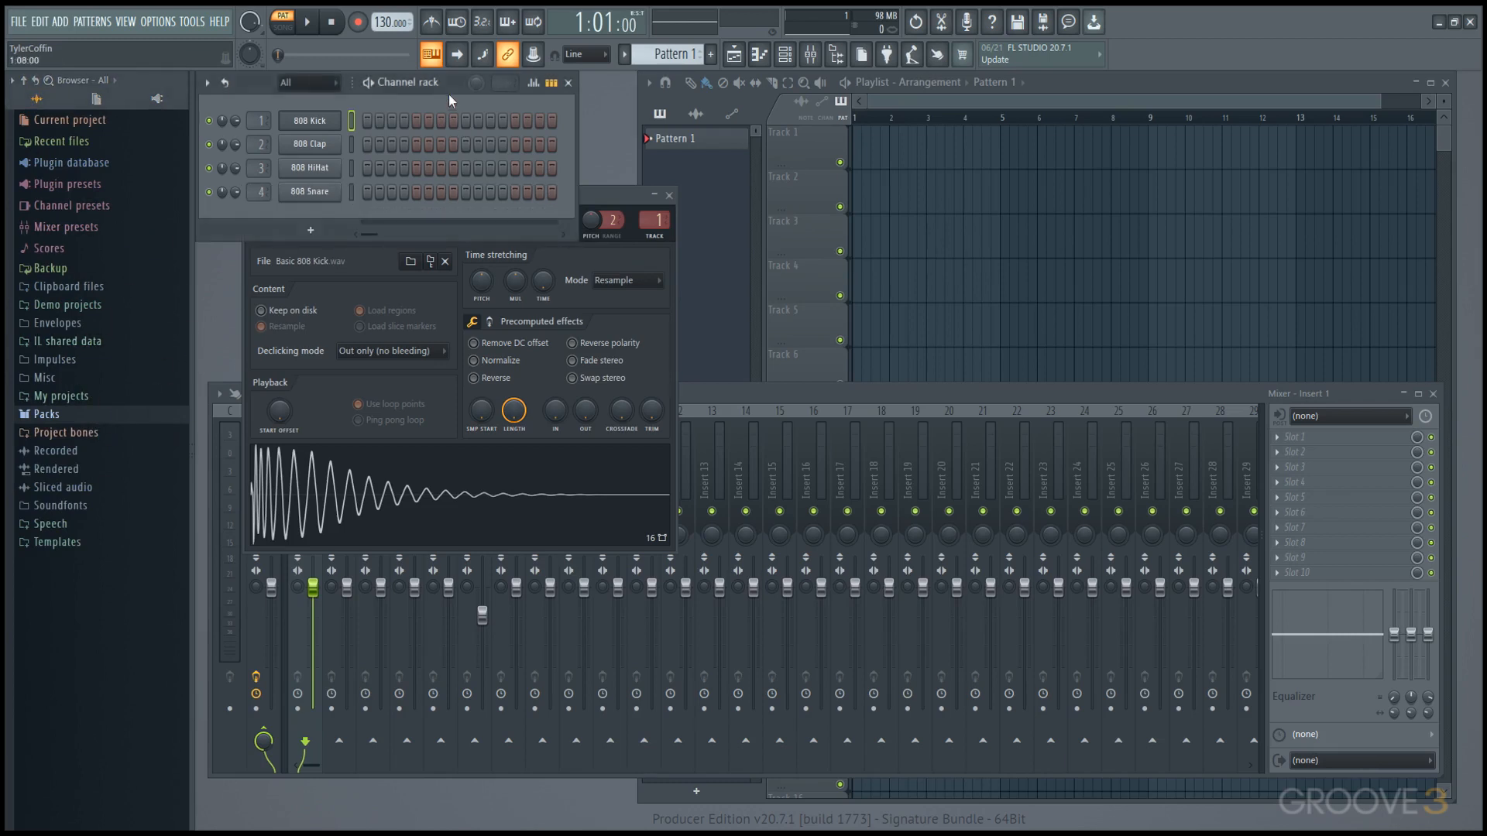
Open the channel settings of the 808 Clap and the 808 HiHat in turn
left_click(337, 146)
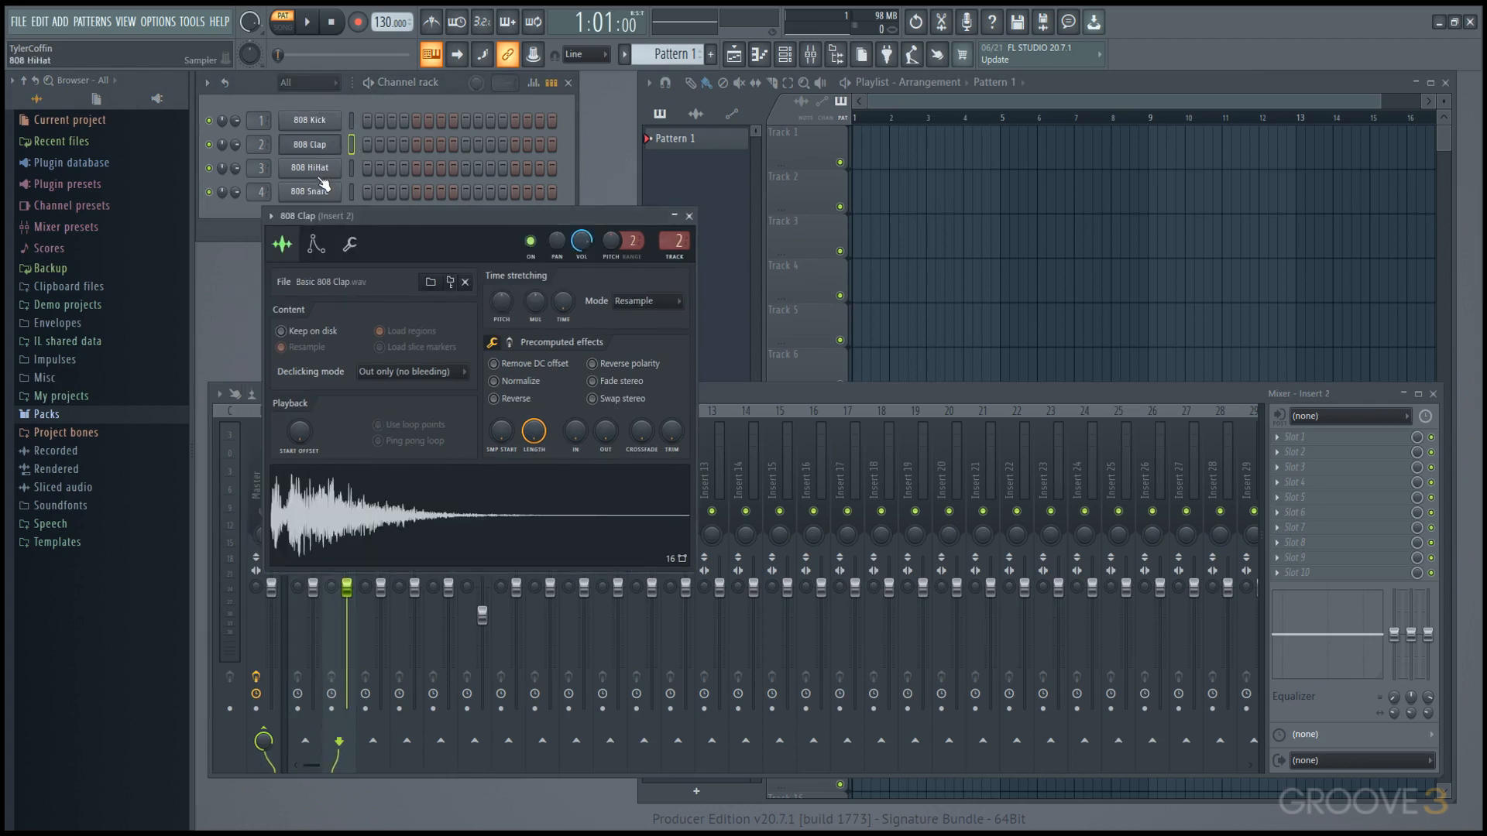
left_click(319, 177)
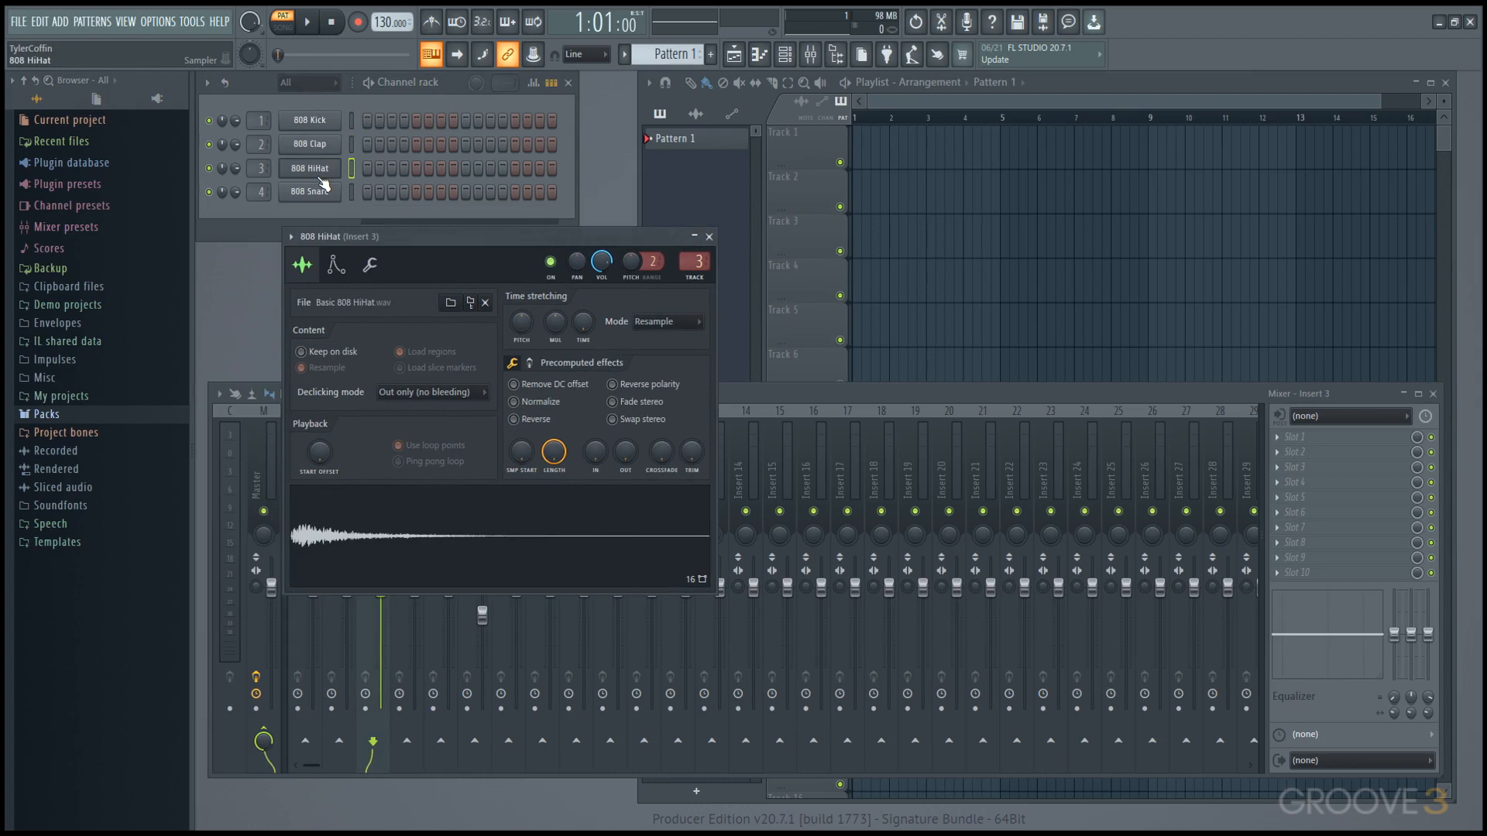
left_click(367, 120)
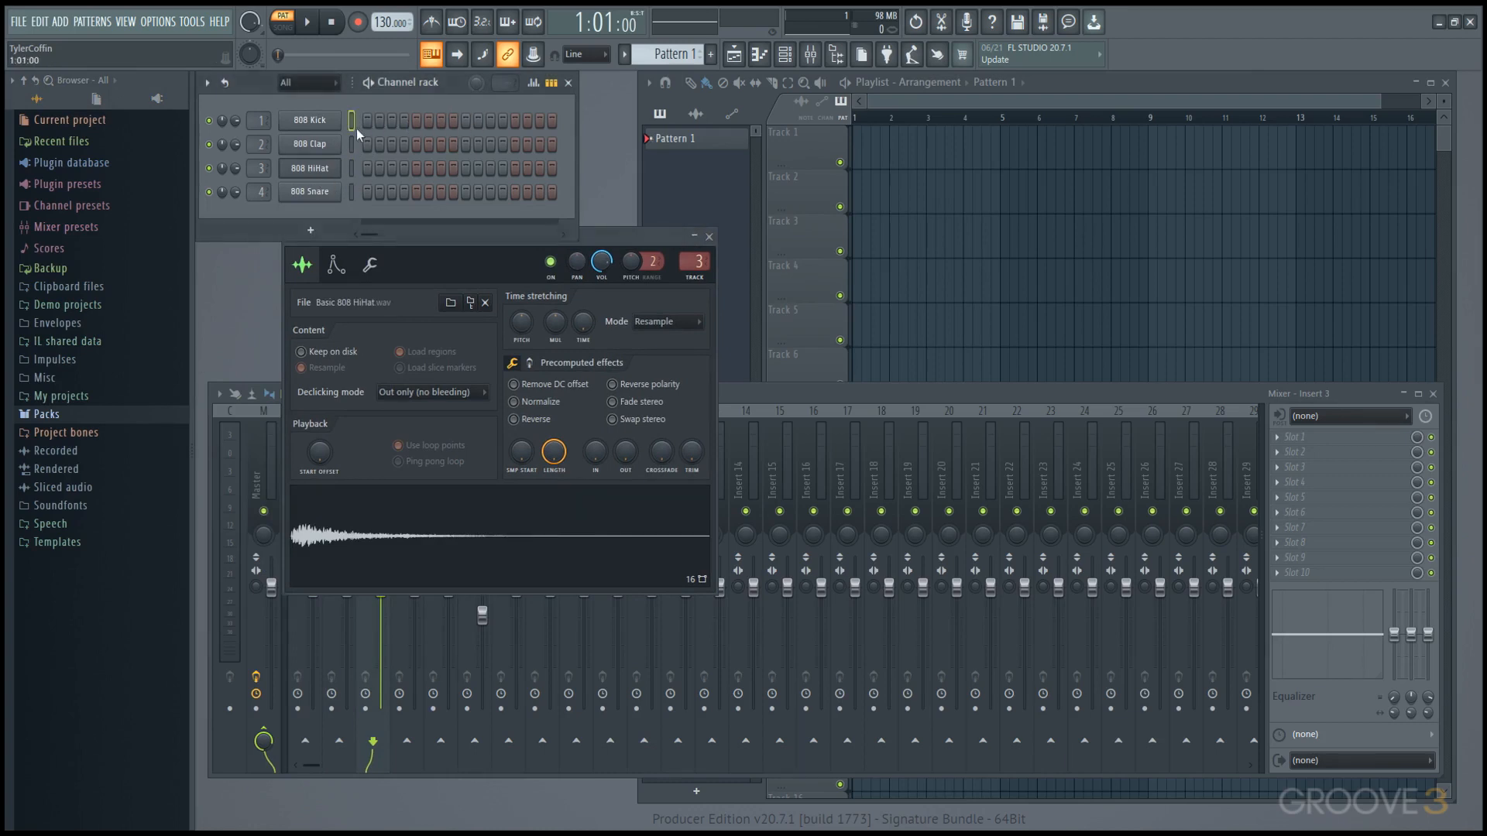
left_click(331, 124)
left_click_drag(356, 195, 379, 168)
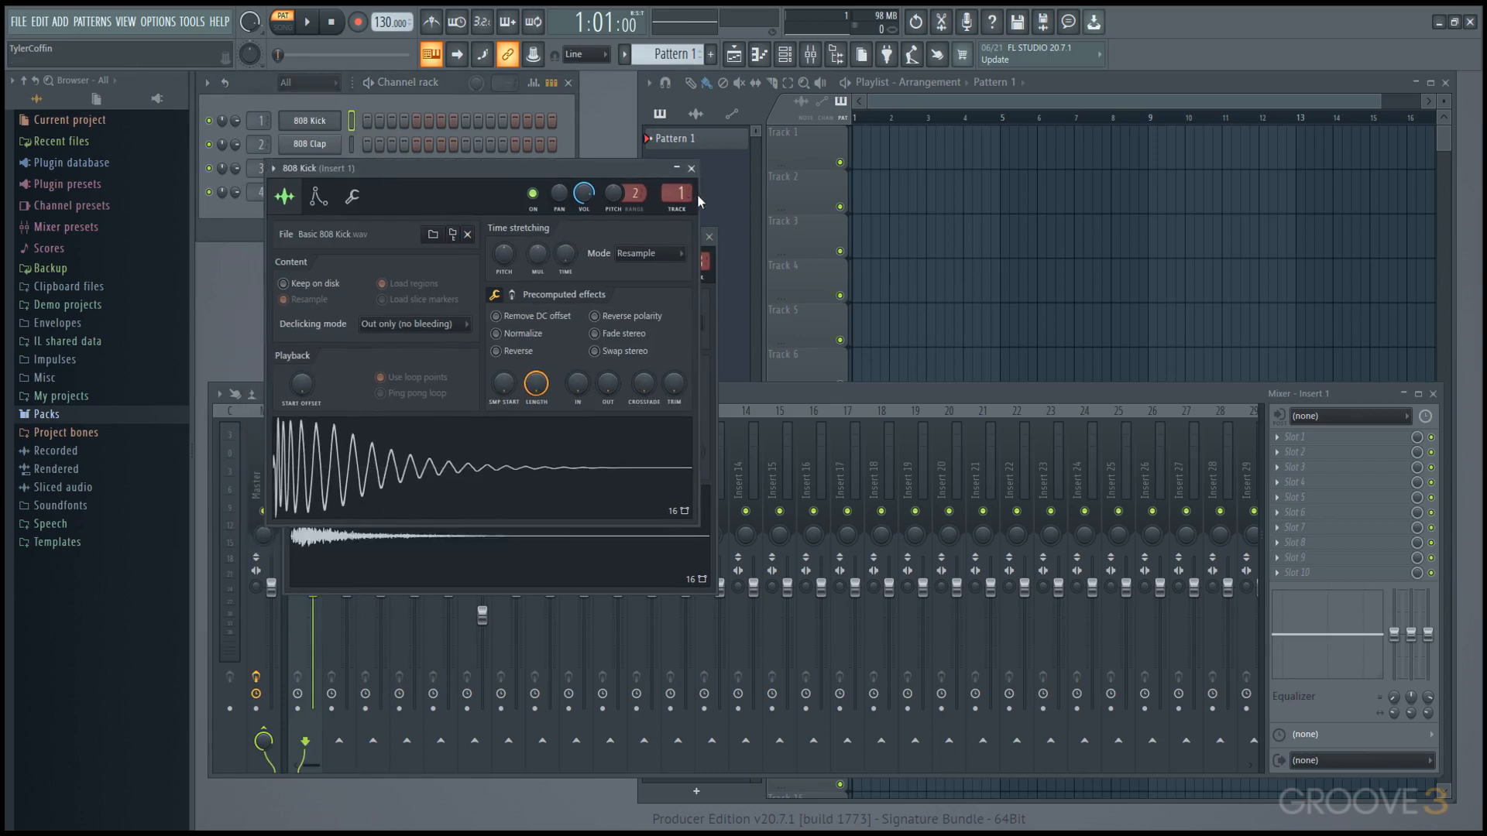
left_click(691, 168)
left_click(709, 237)
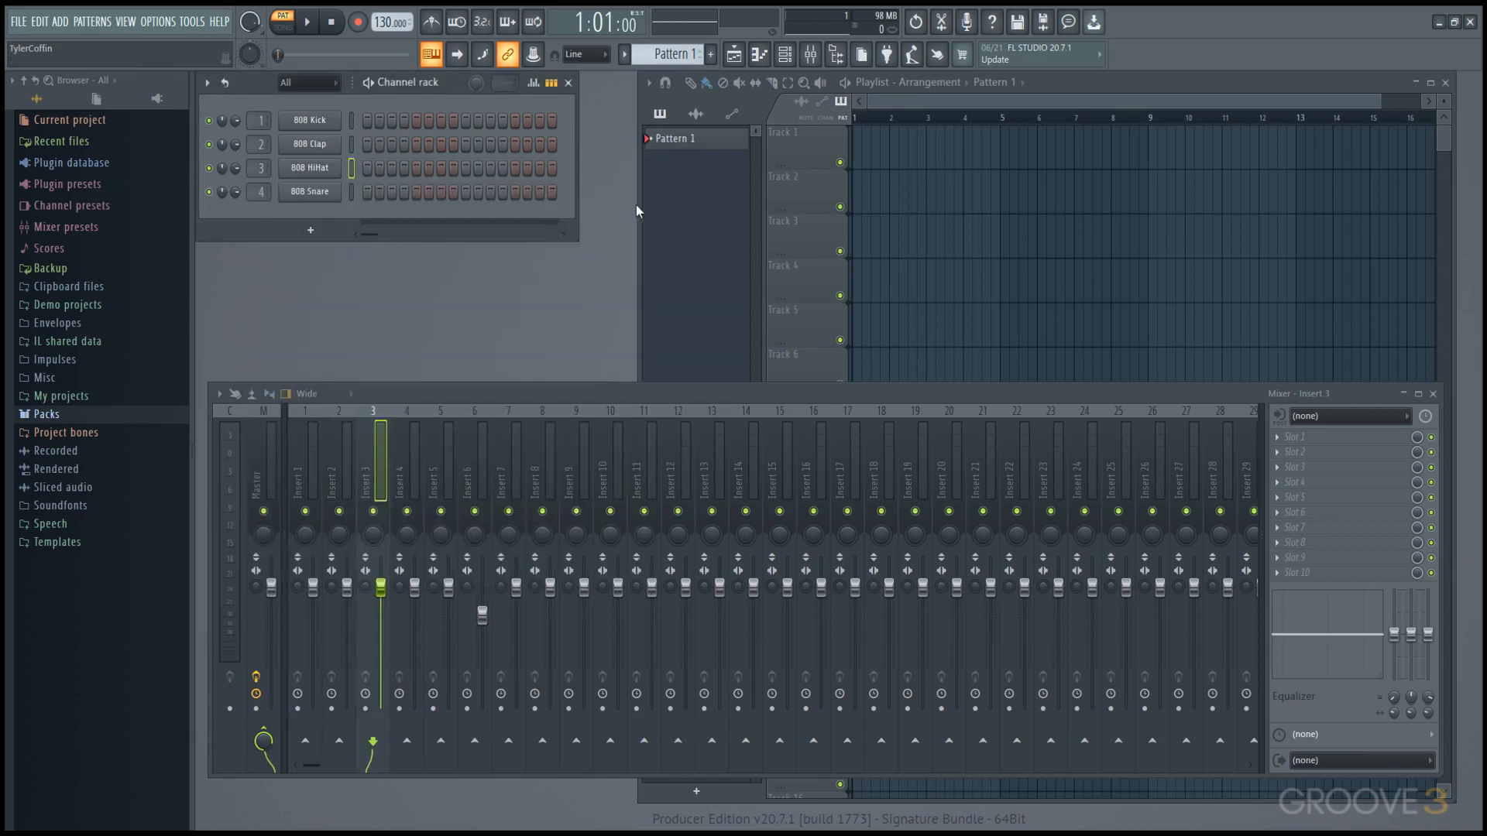
Bring the playlist forward and place two Pattern 1 clips on Track 1 and one each on Tracks 2 and 3
left_click(1103, 81)
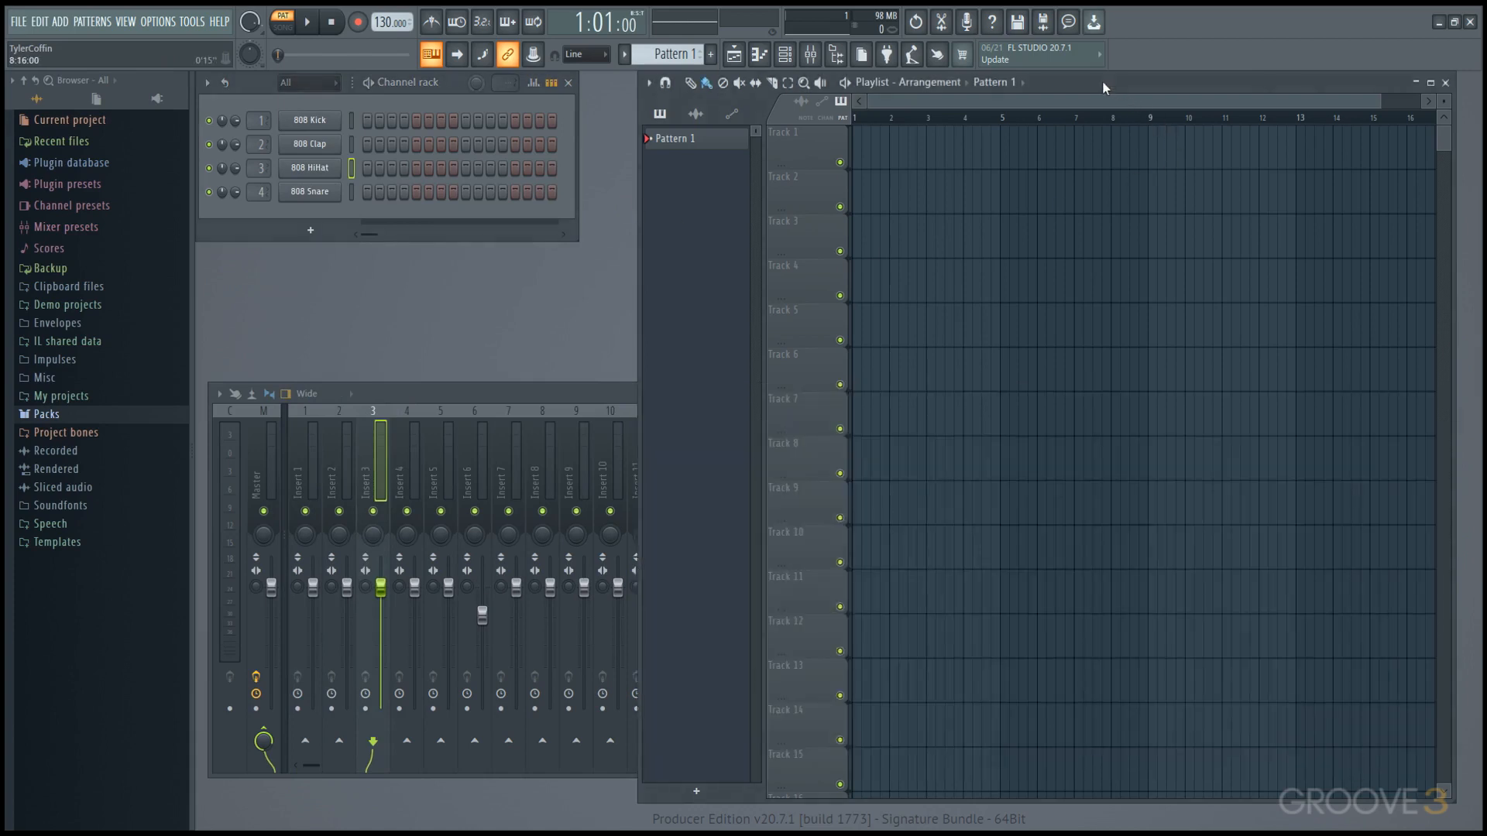
left_click(876, 143)
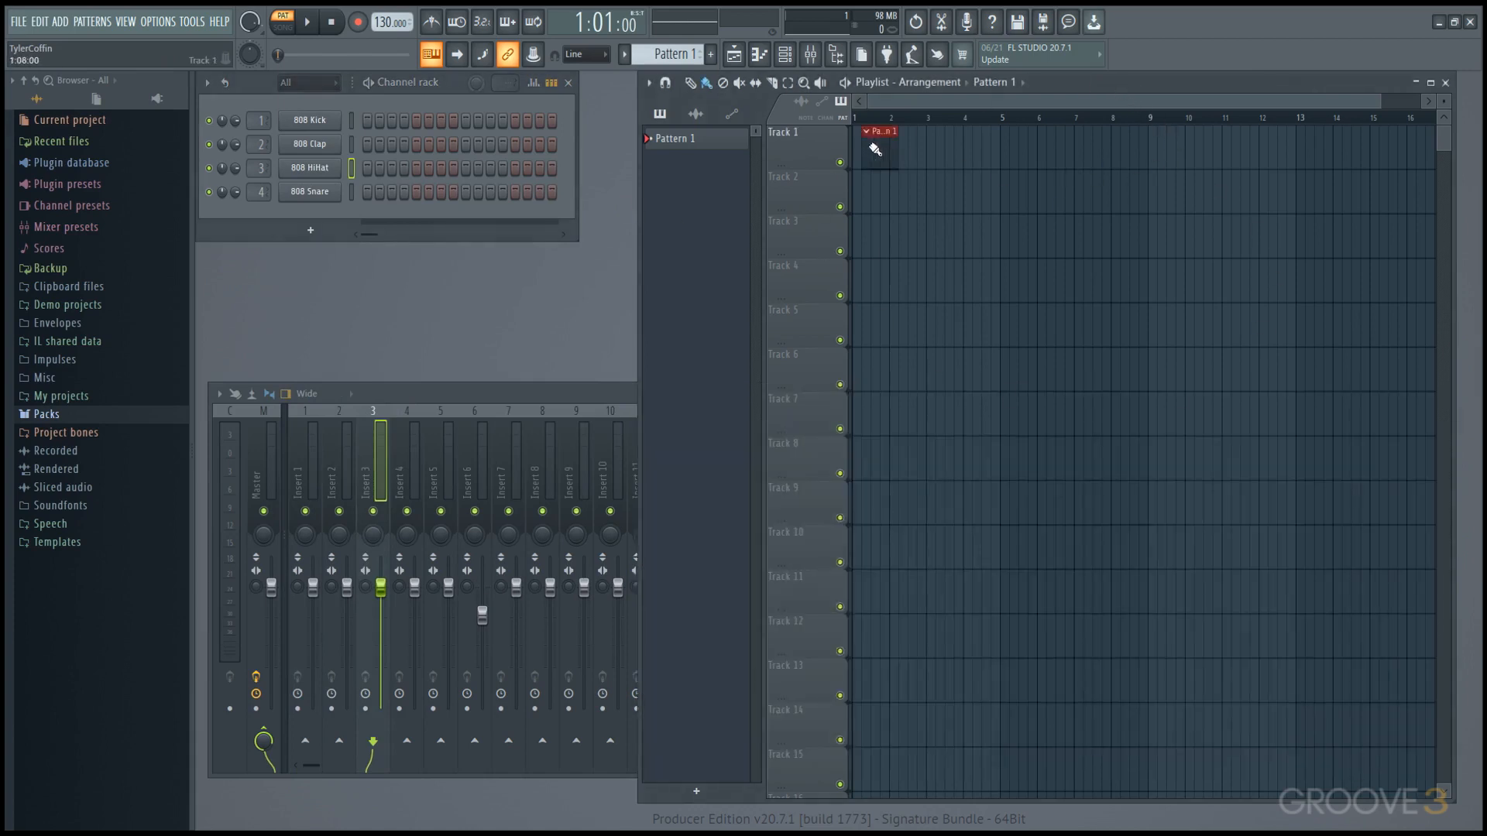
left_click(910, 143)
left_click(997, 225)
left_click(1088, 211)
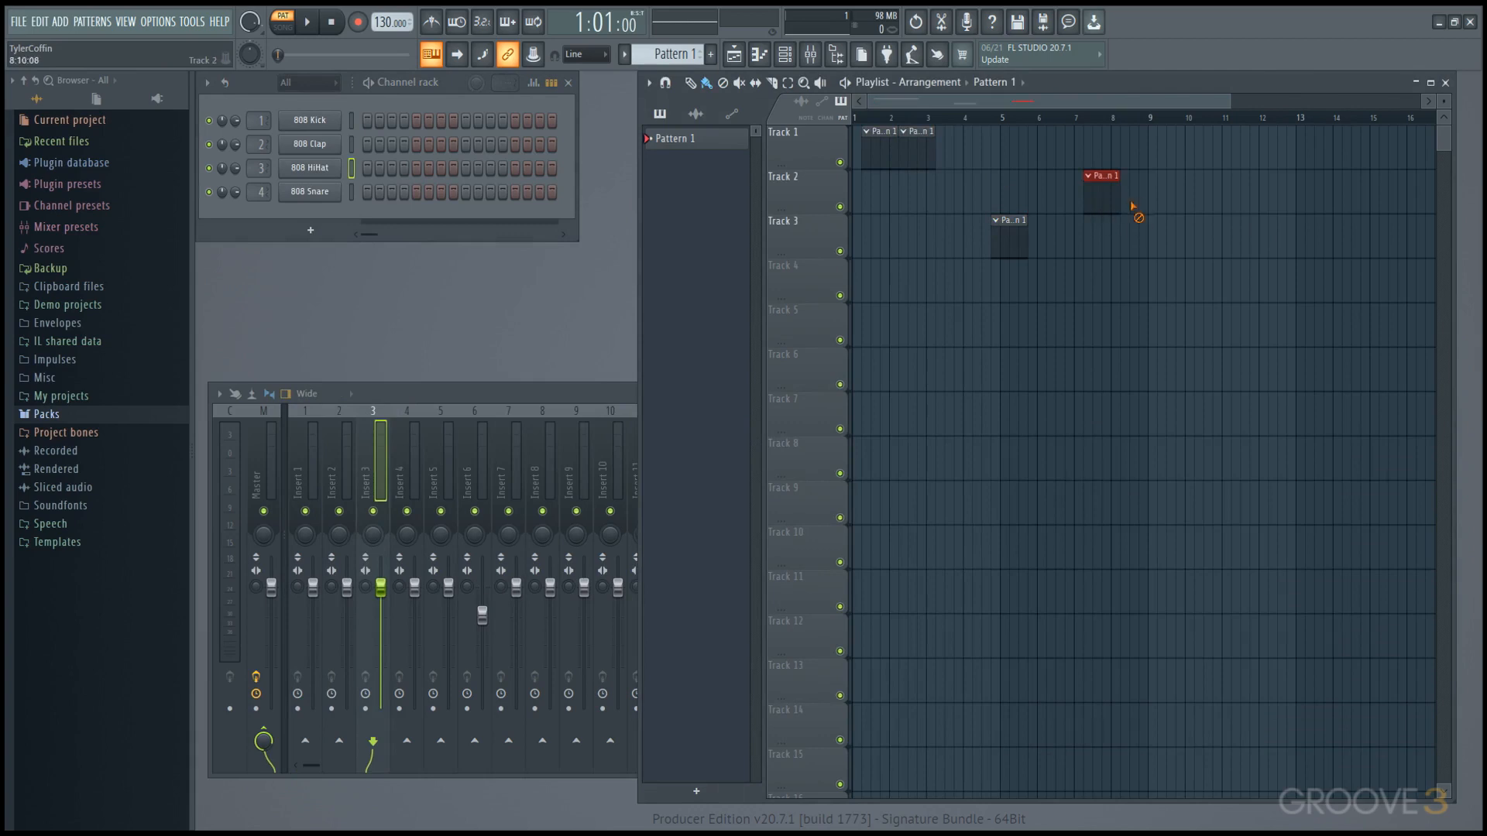
Delete all Pattern 1 clips from Tracks 1, 2 and 3 in the playlist
right_click(1103, 197)
right_click(1007, 232)
right_click(917, 143)
right_click(871, 139)
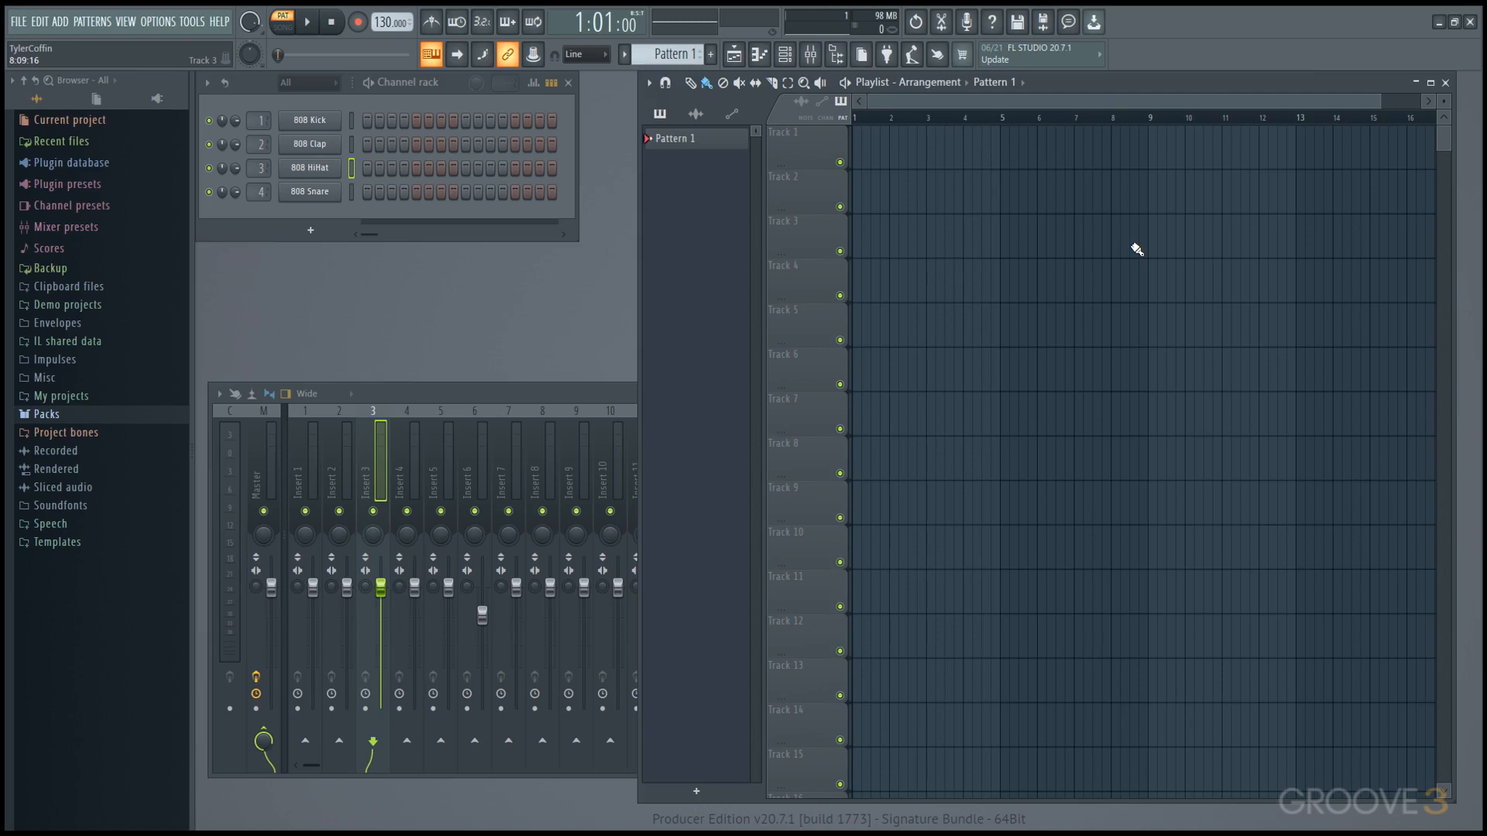
Bring the mixer forward and view the effect plugins available for the first effect slot of Insert 3
left_click(602, 387)
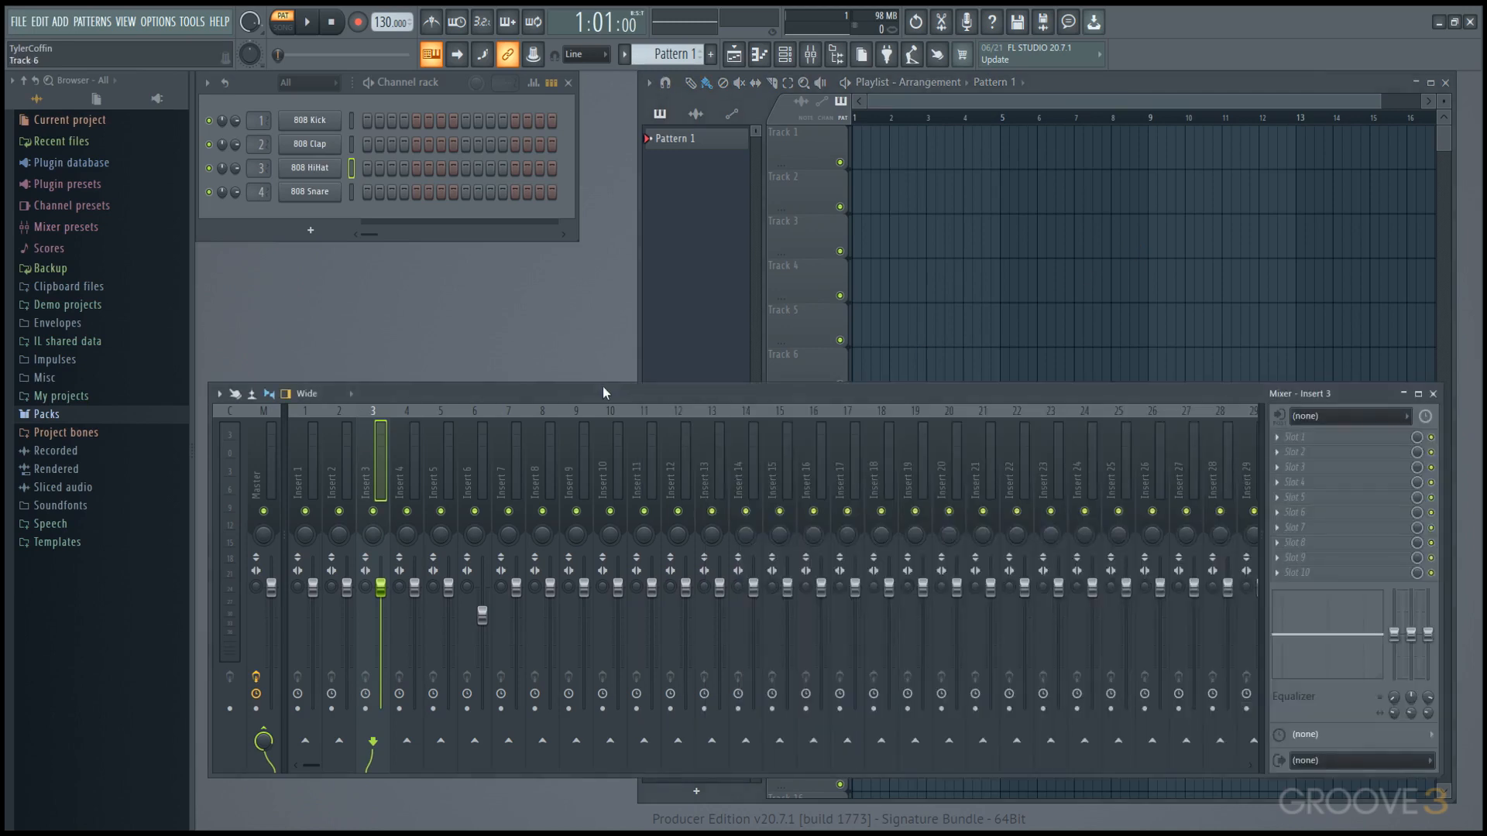
left_click(330, 120)
left_click(319, 145)
left_click(313, 175)
left_click(317, 195)
left_click(1316, 446)
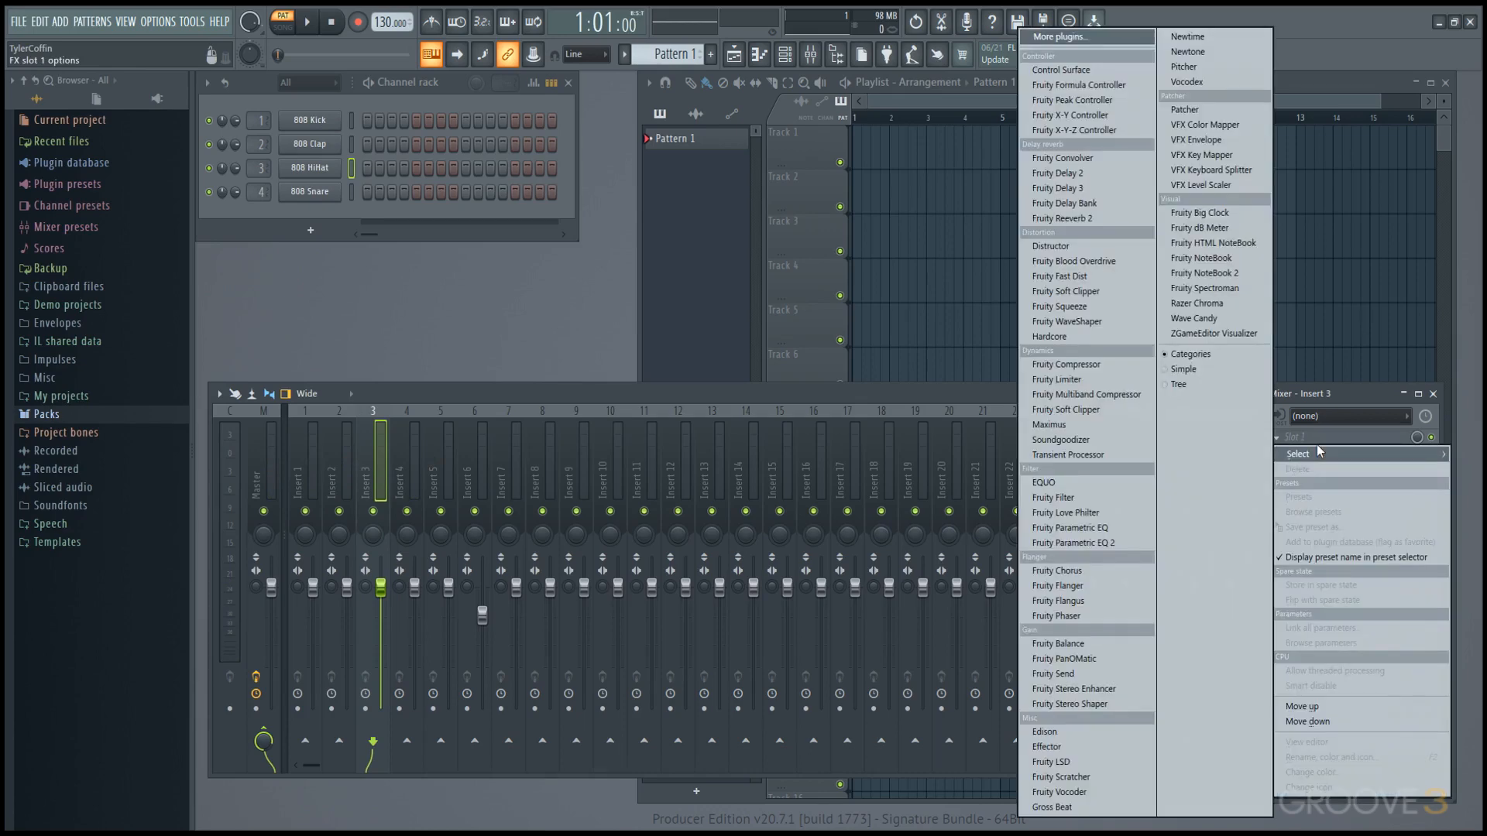
left_click(540, 306)
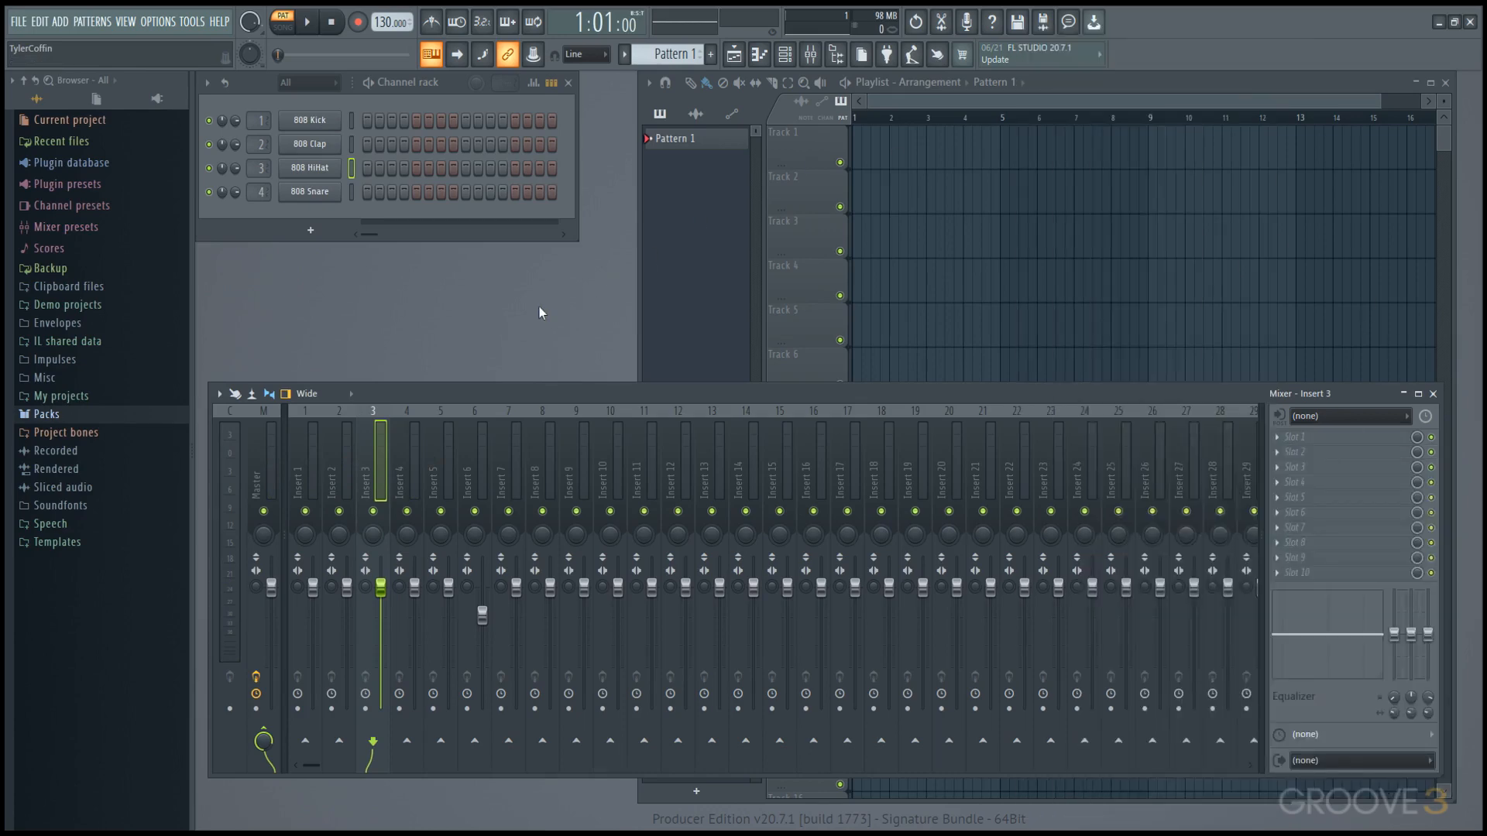
Open the 808 Kick's piano roll, and place and remove trial notes in it
right_click(318, 122)
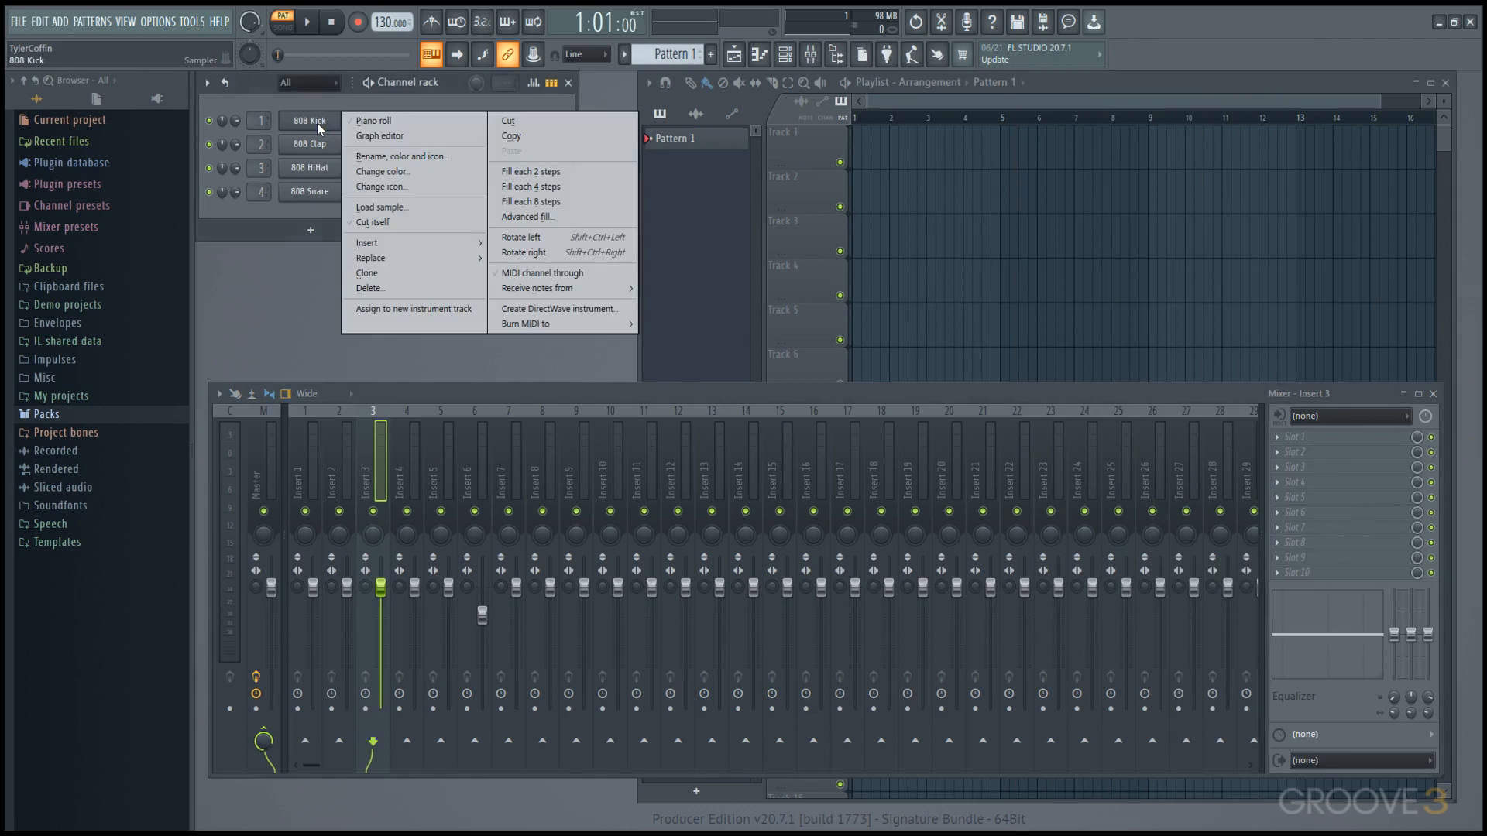
left_click(363, 122)
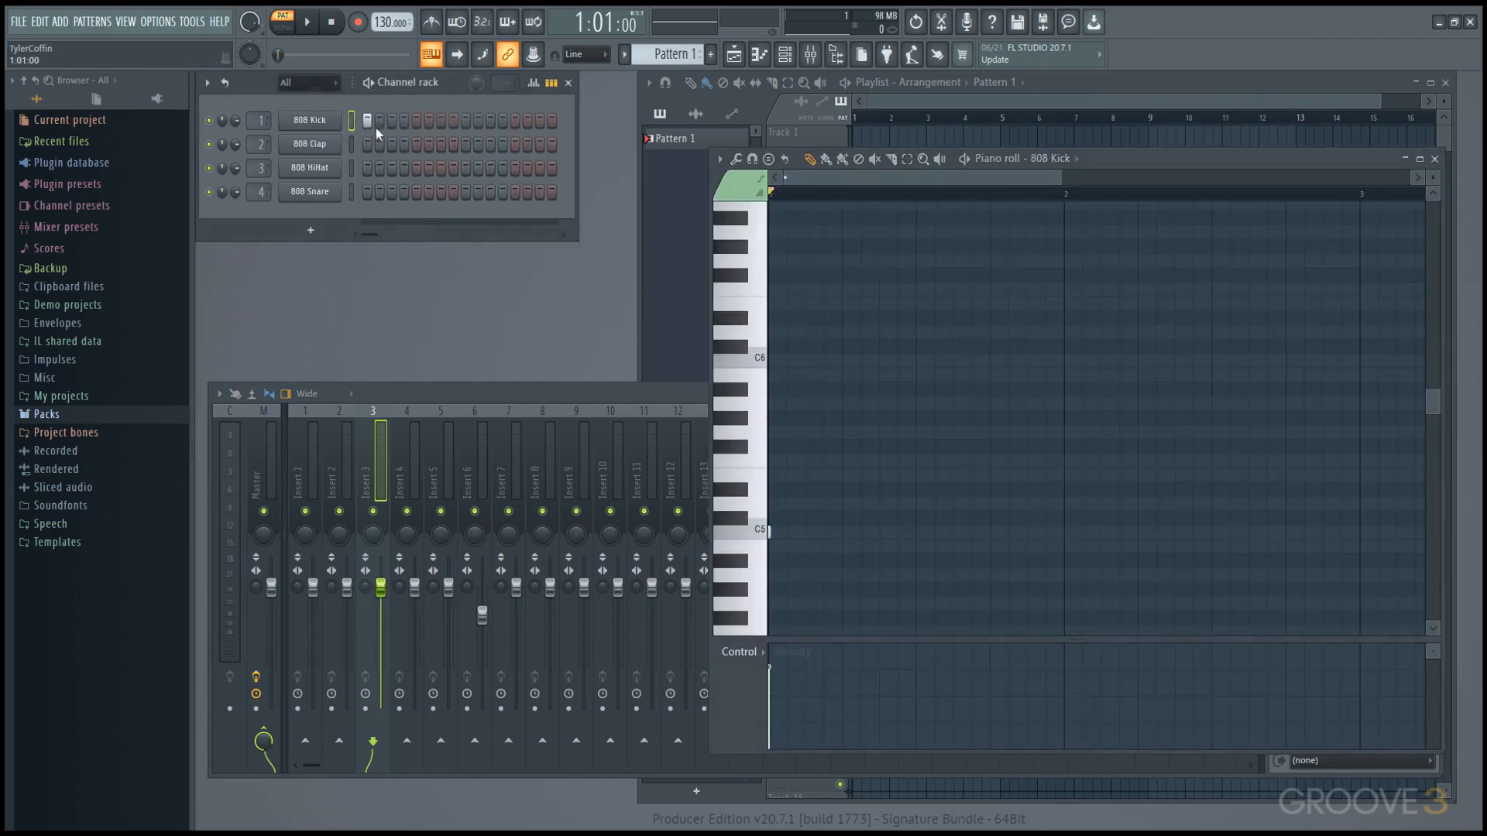
left_click(411, 126)
left_click_drag(845, 533, 927, 487)
right_click(926, 488)
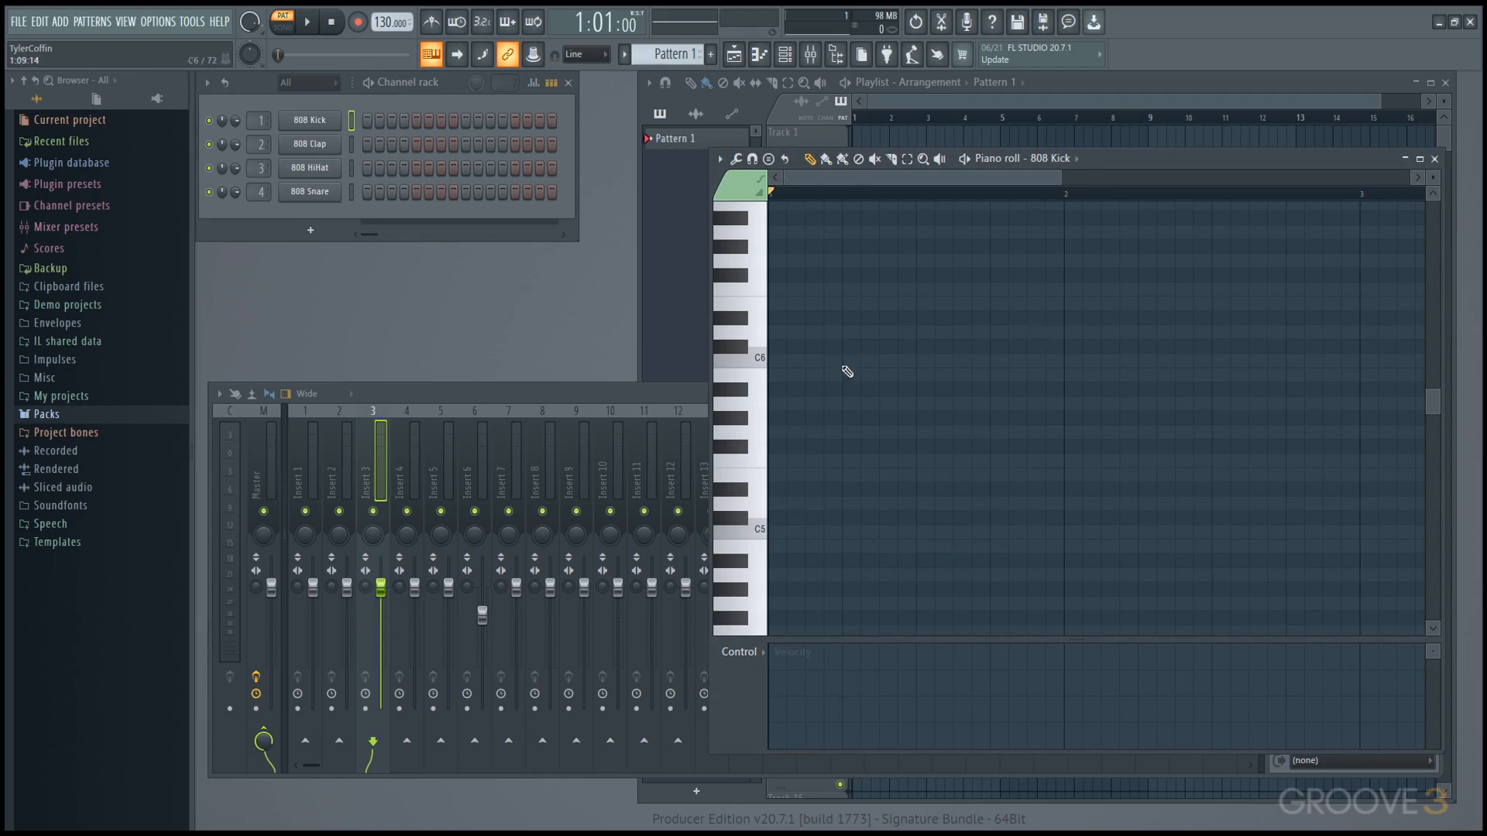
Open the 808 Clap's settings, and close all windows before reopening the playlist and mixer
left_click(314, 146)
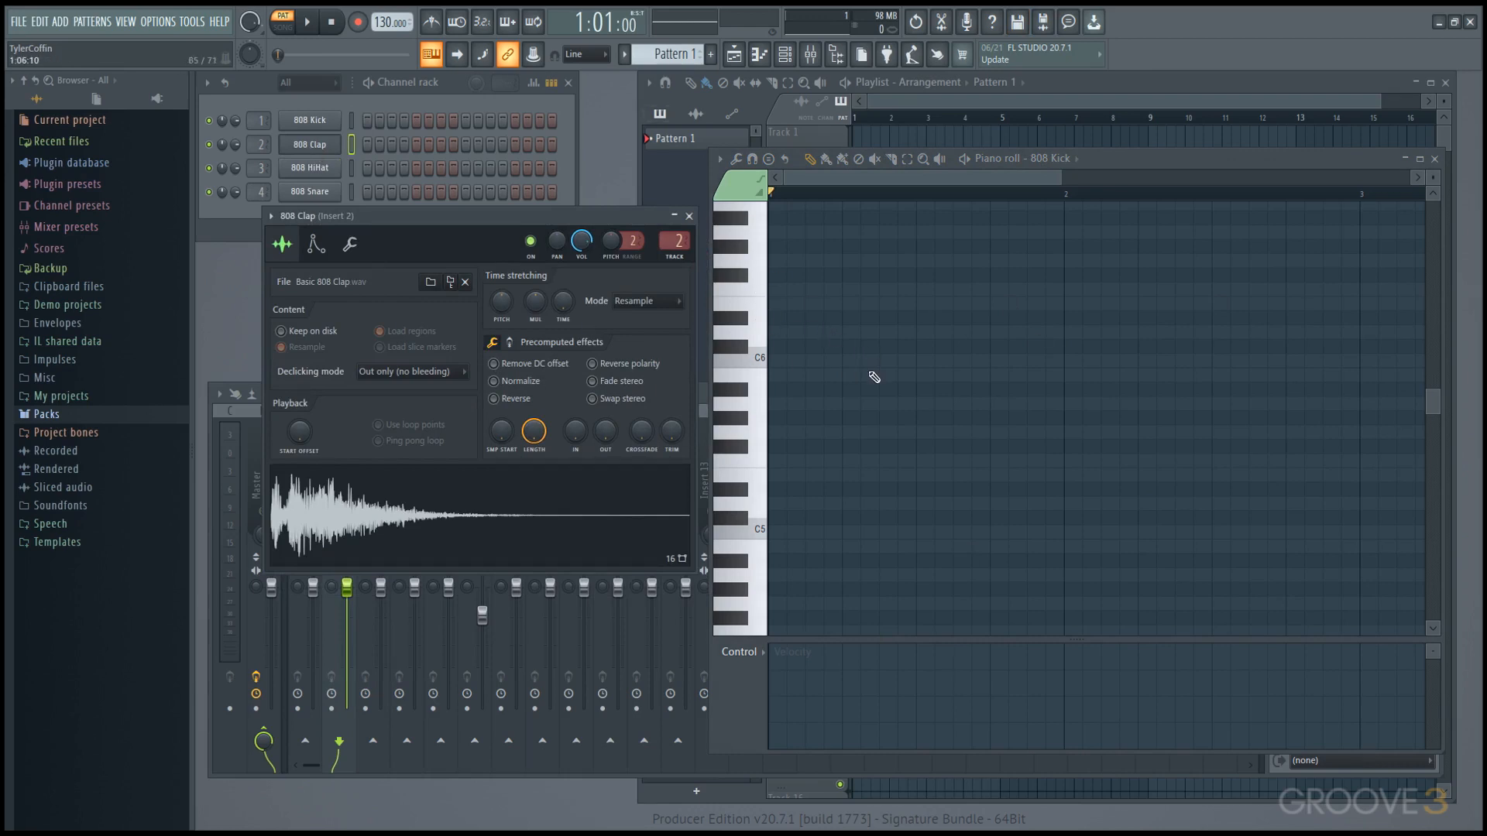
key("F12")
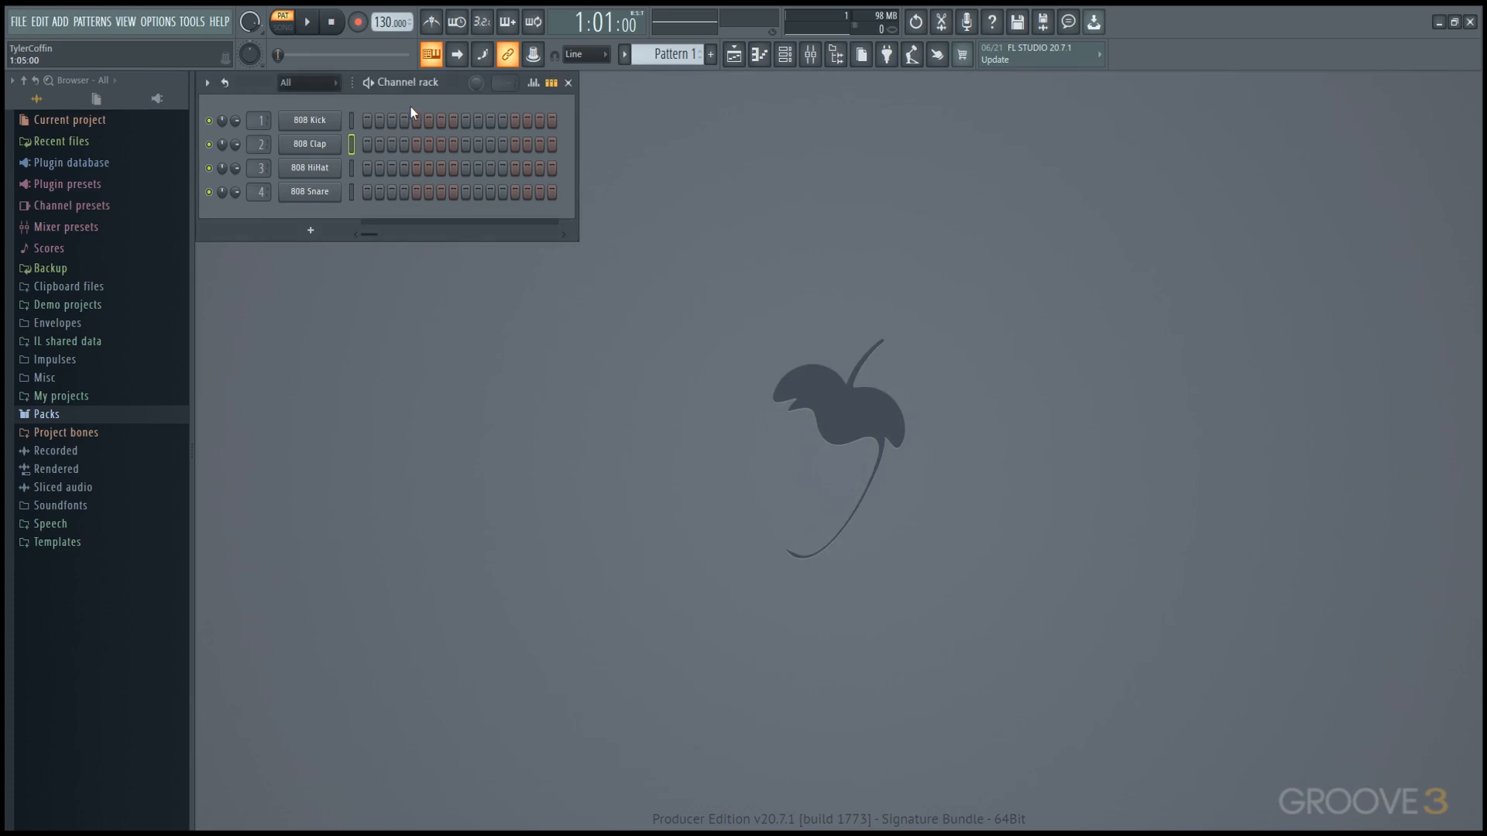
left_click(734, 53)
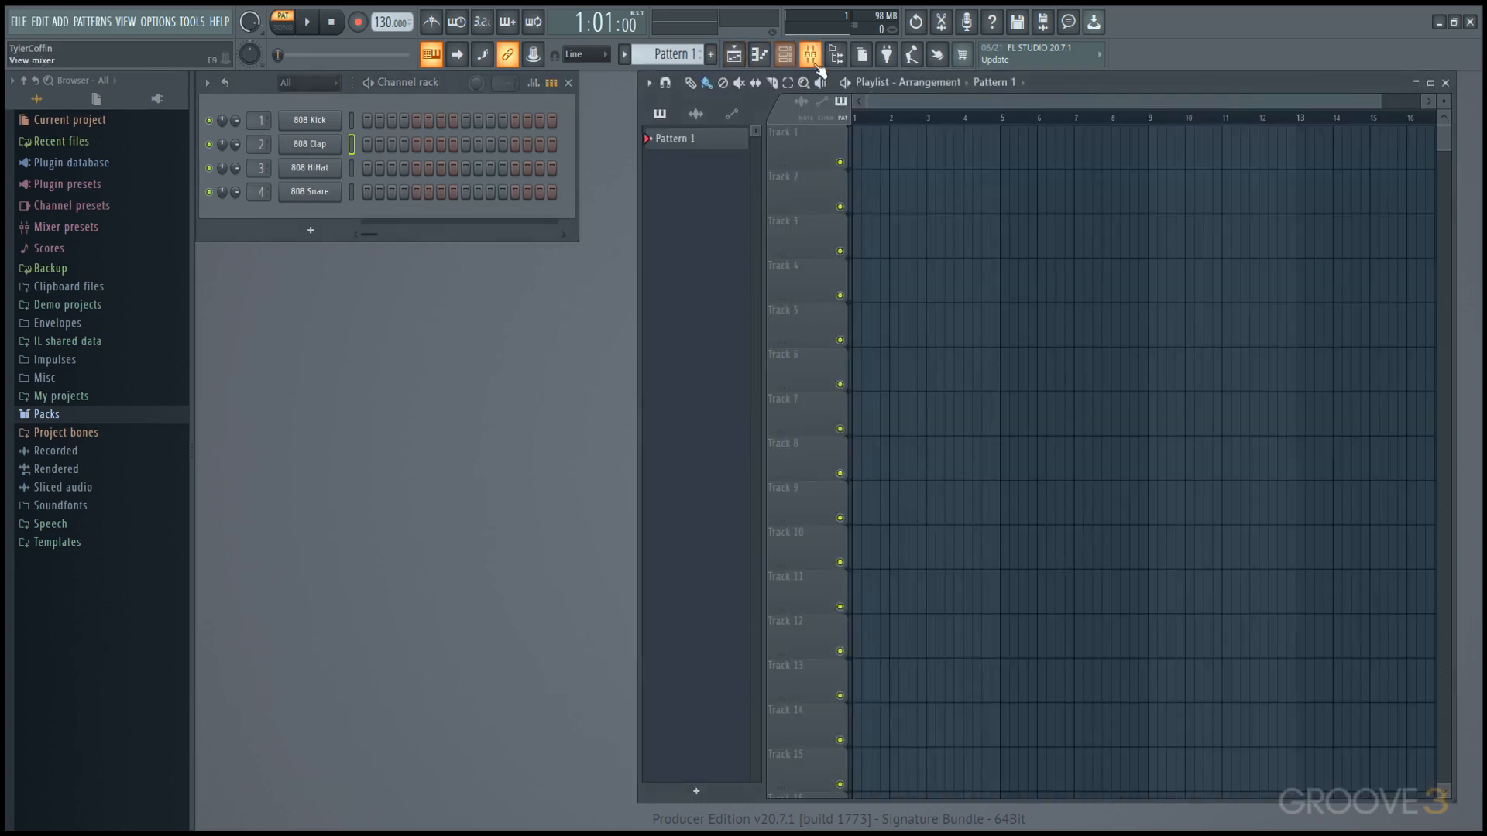
left_click(810, 53)
Open and close the 808 Clap's settings, and open the Snare, HiHat and Clap settings and close all three at once
left_click(337, 147)
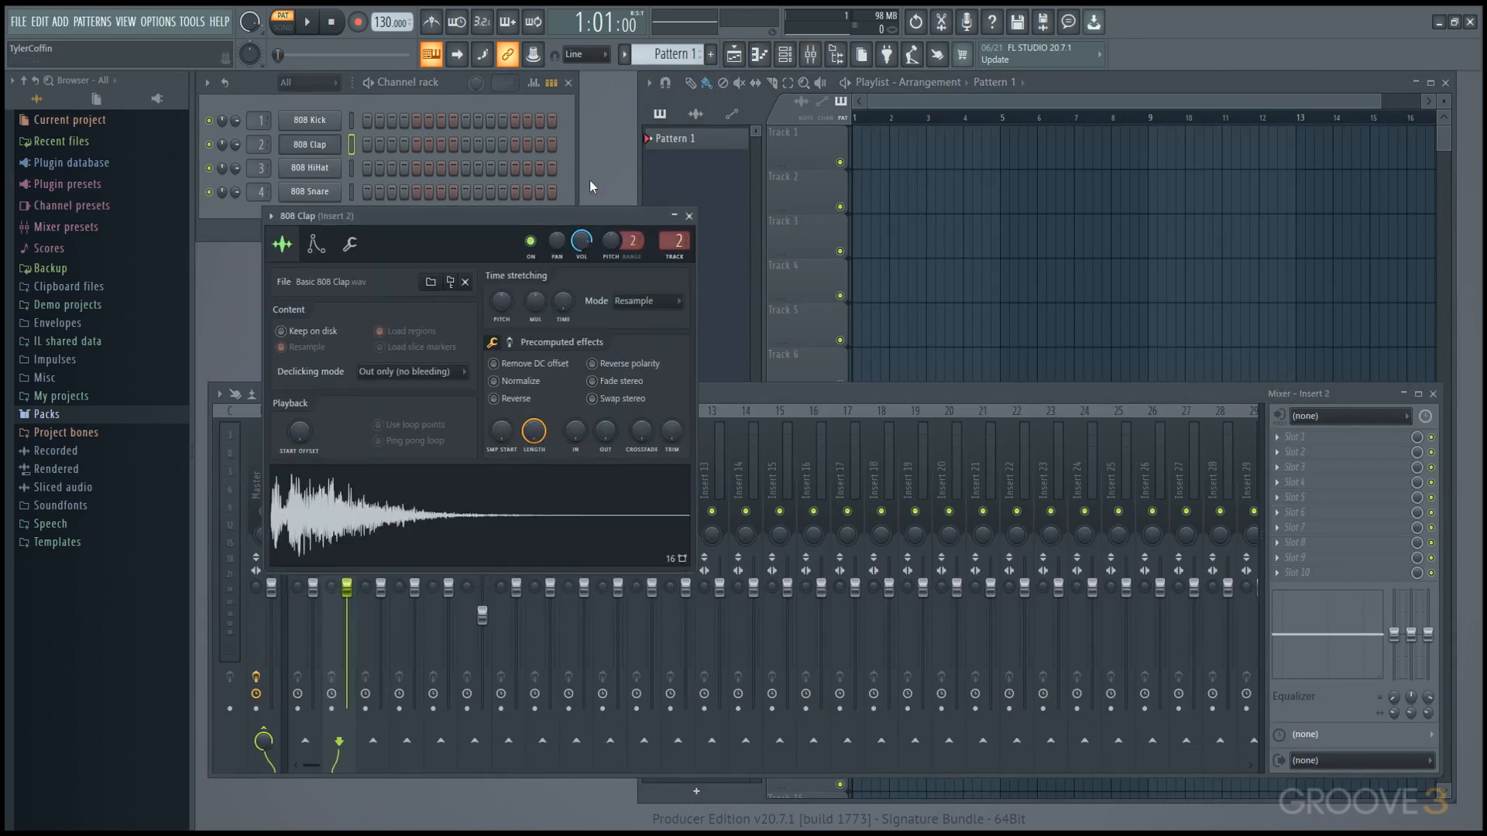
key("Escape")
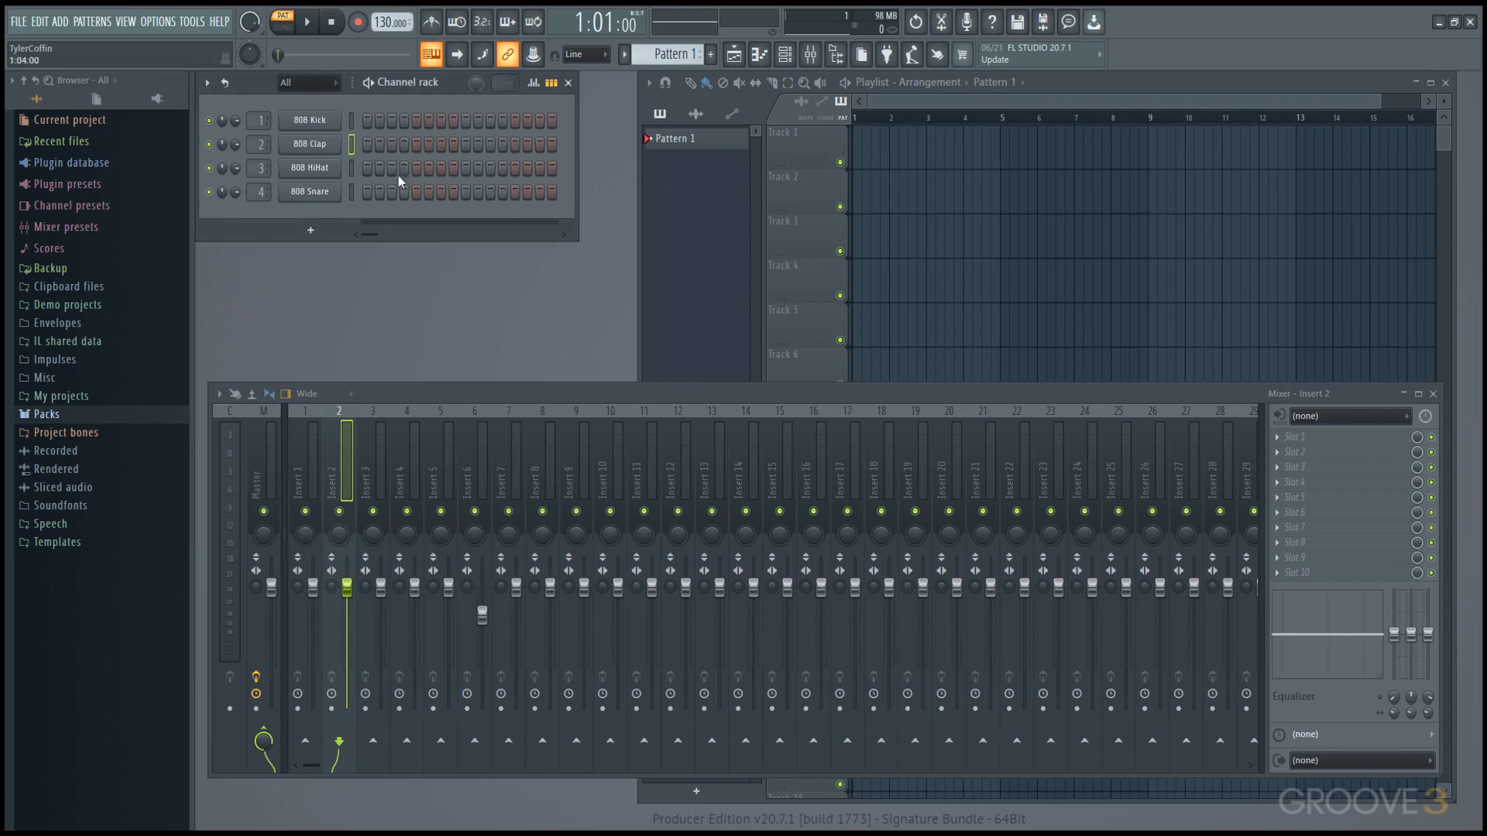
left_click(331, 192)
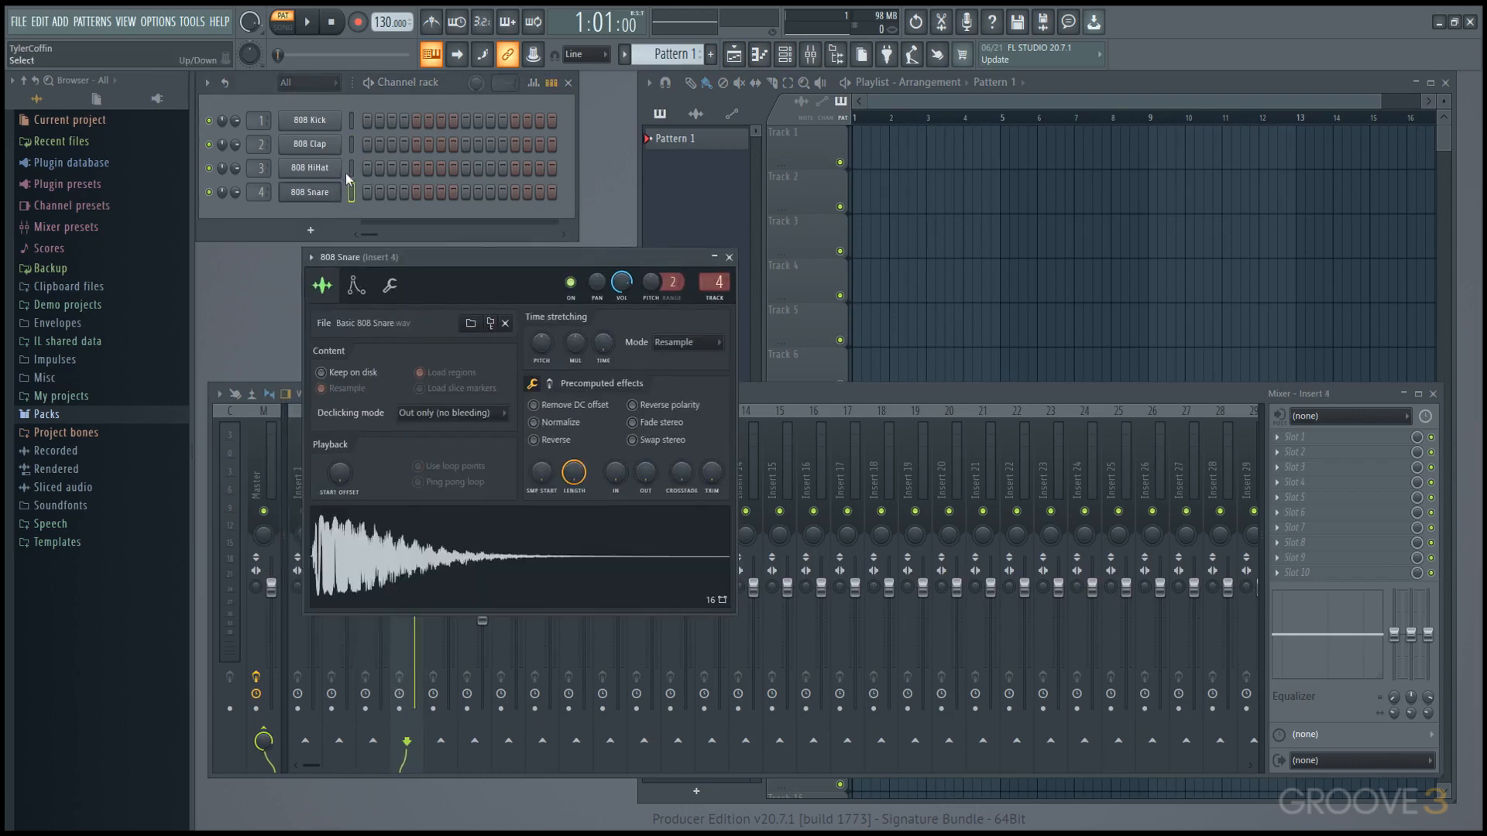
left_click(328, 170)
left_click(334, 148)
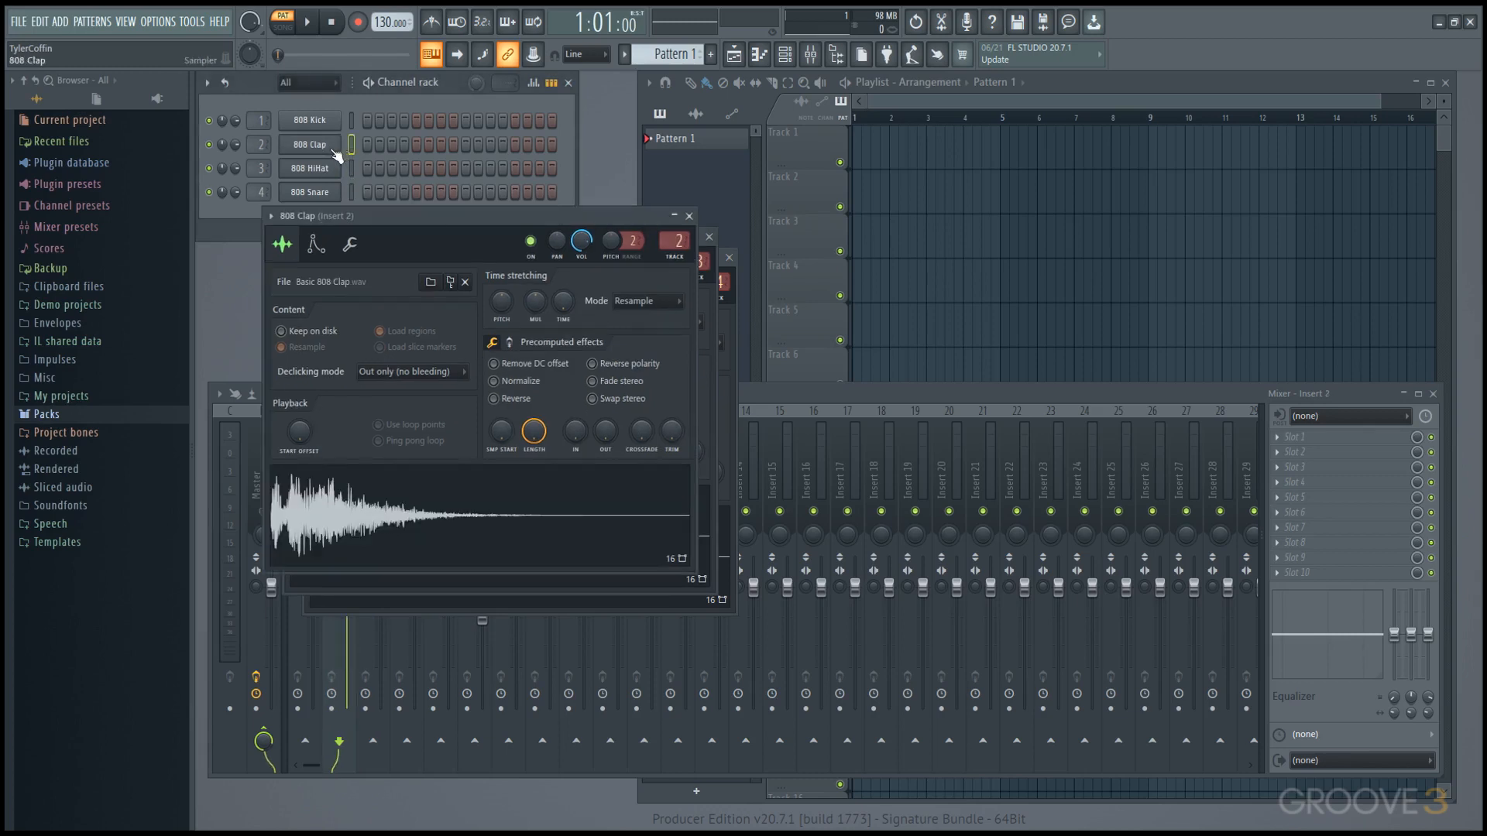
left_click_drag(440, 217, 670, 179)
key("alt+F12")
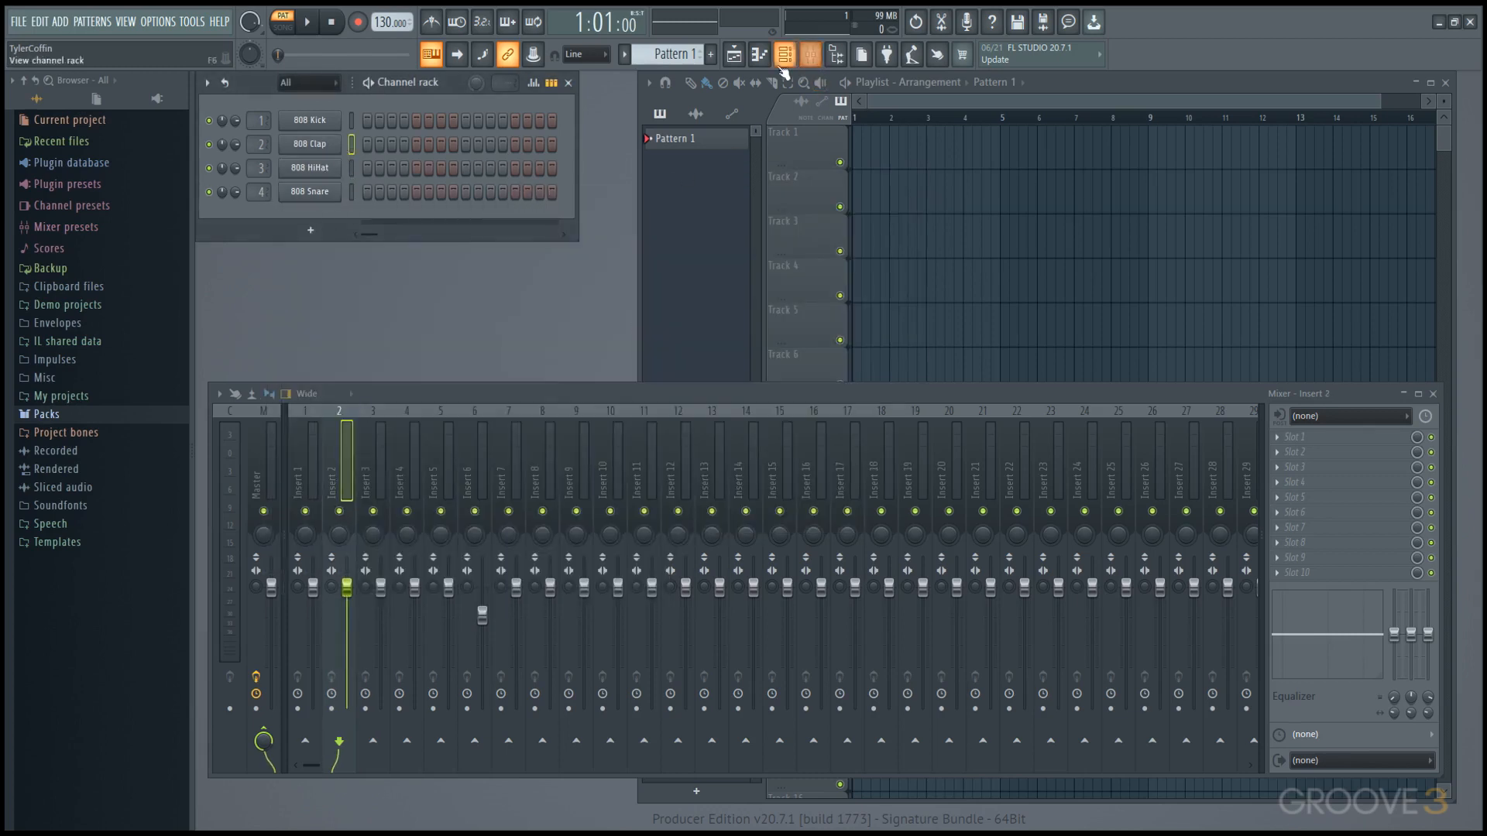
Show the playlist, piano roll and mixer in turn, and hide and reshow the browser
left_click(742, 62)
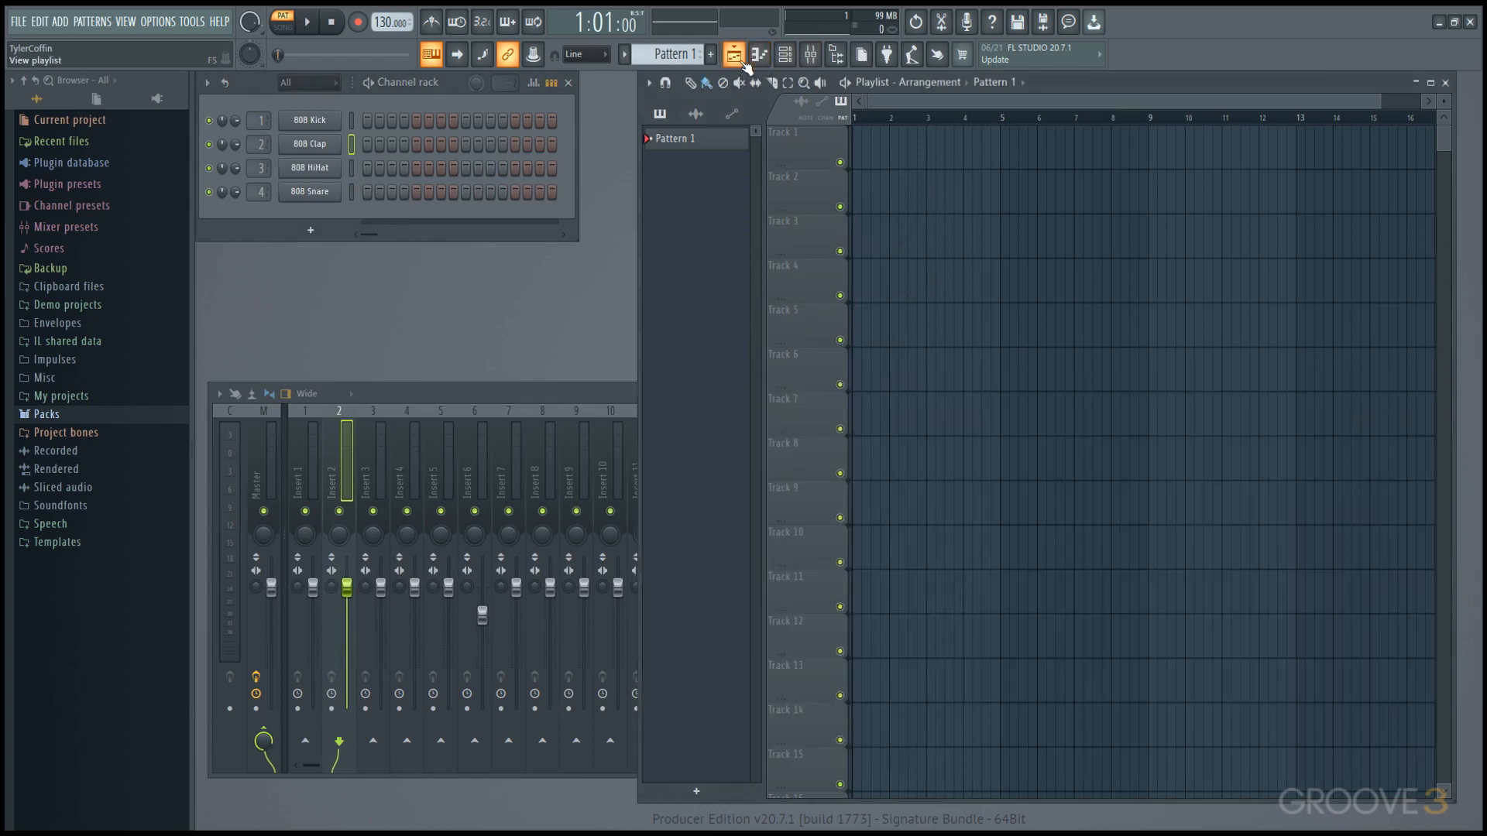
left_click(742, 60)
left_click(742, 60)
left_click(760, 59)
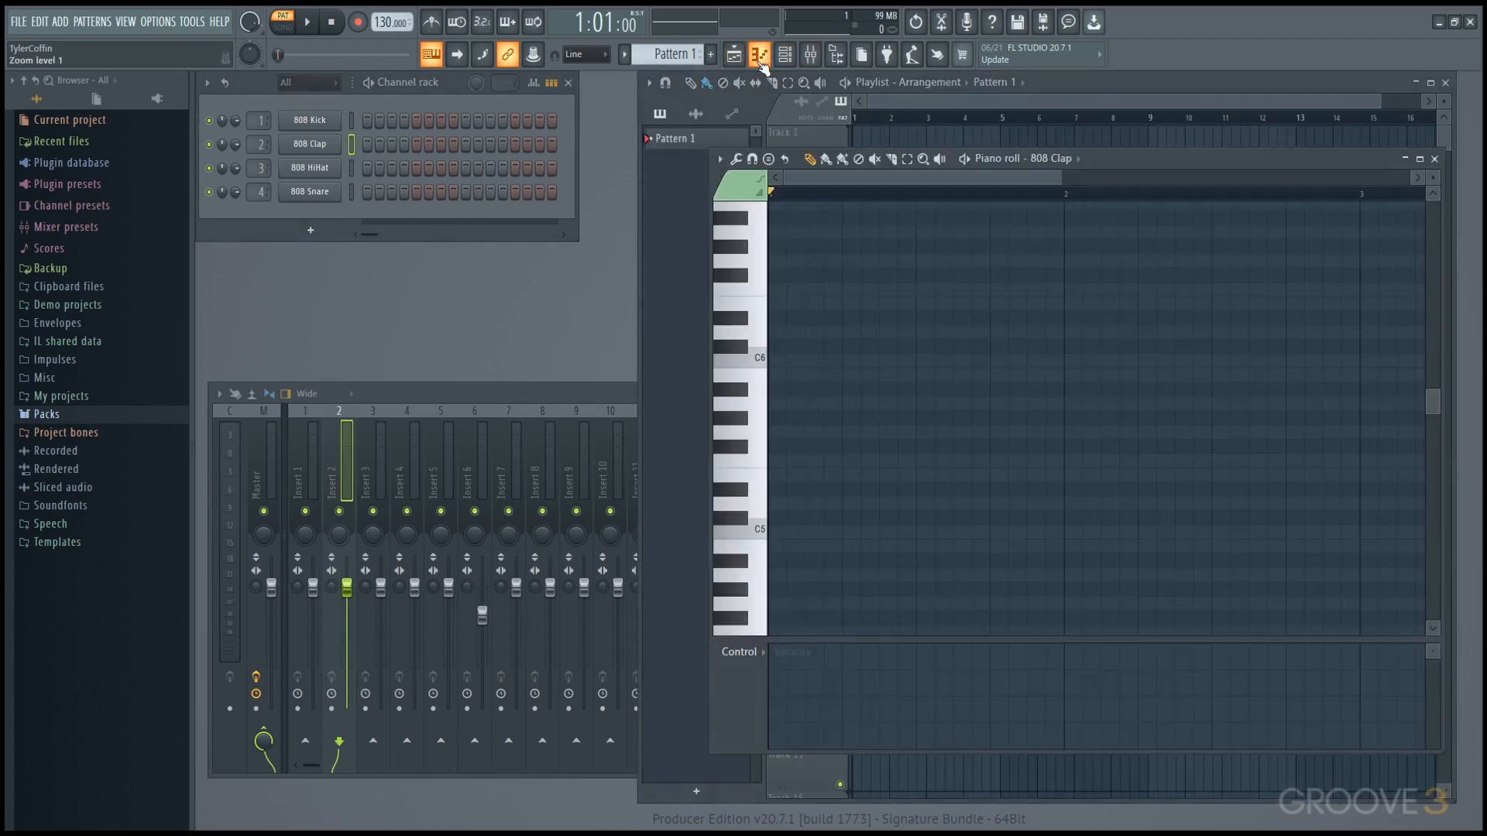
left_click(810, 58)
left_click(836, 59)
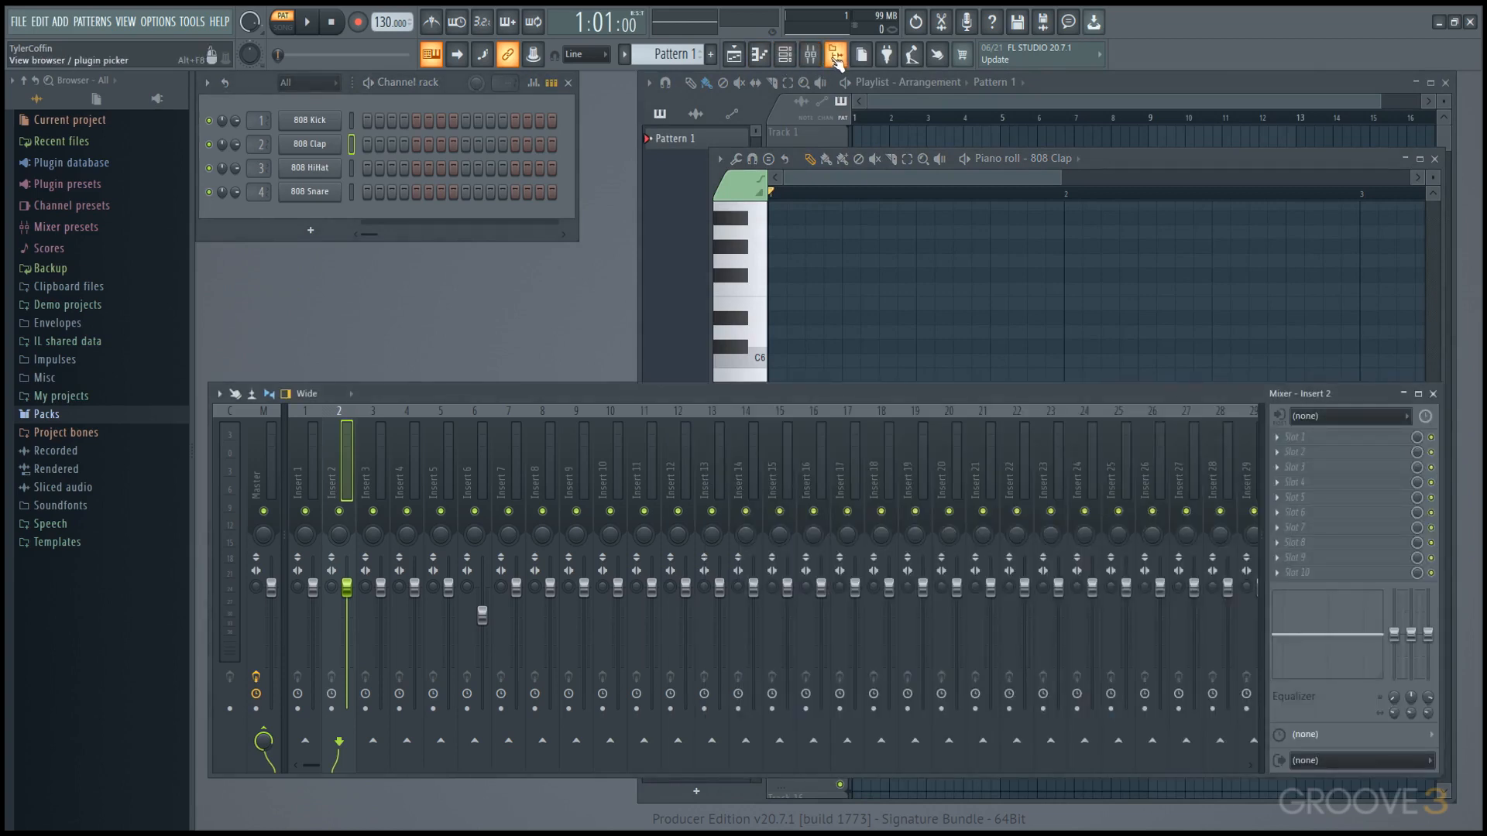
left_click(836, 59)
left_click(836, 59)
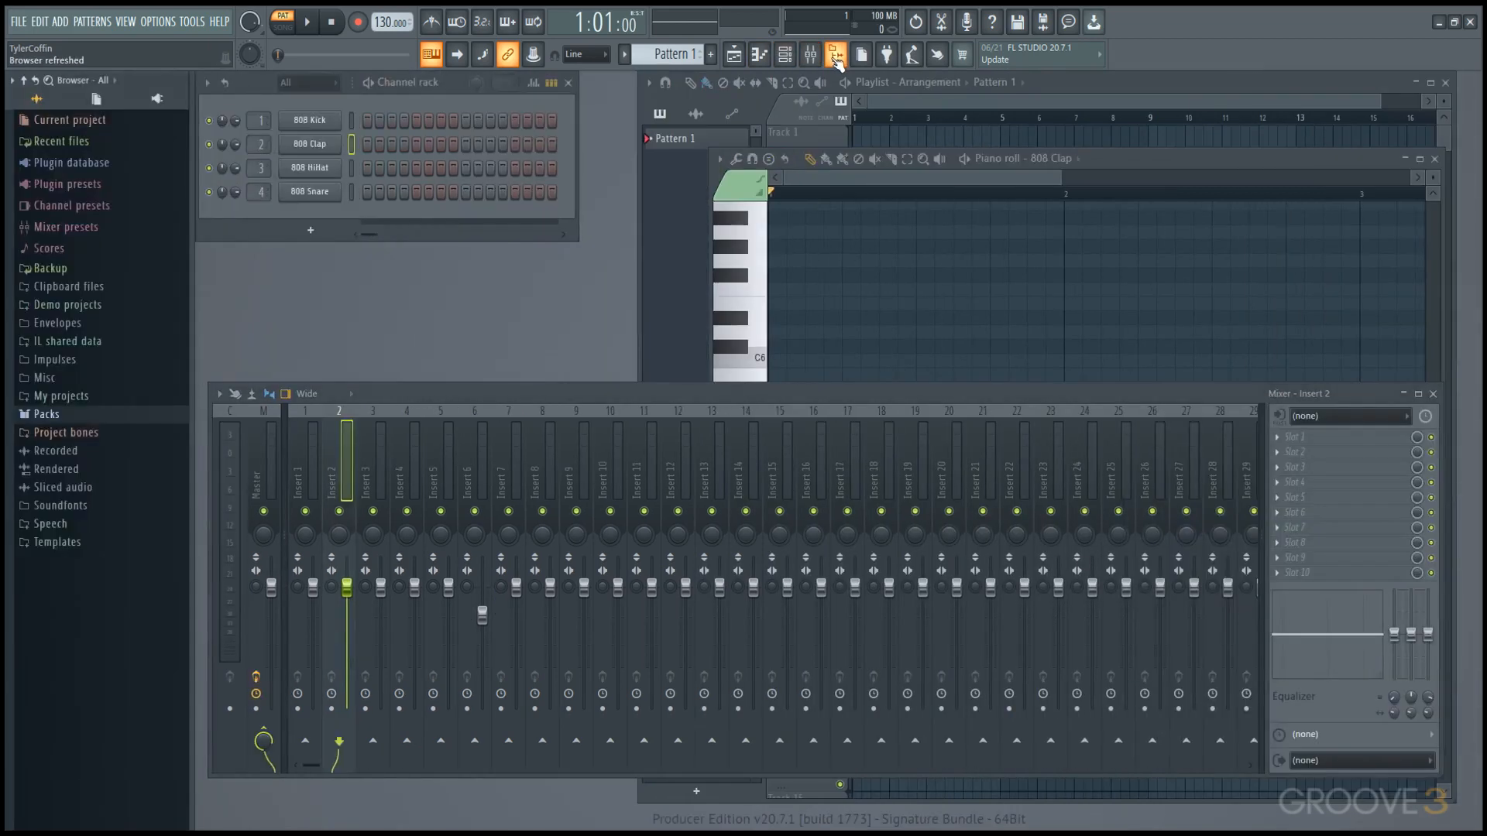
Open and close the project picker and the plugin picker
left_click(861, 56)
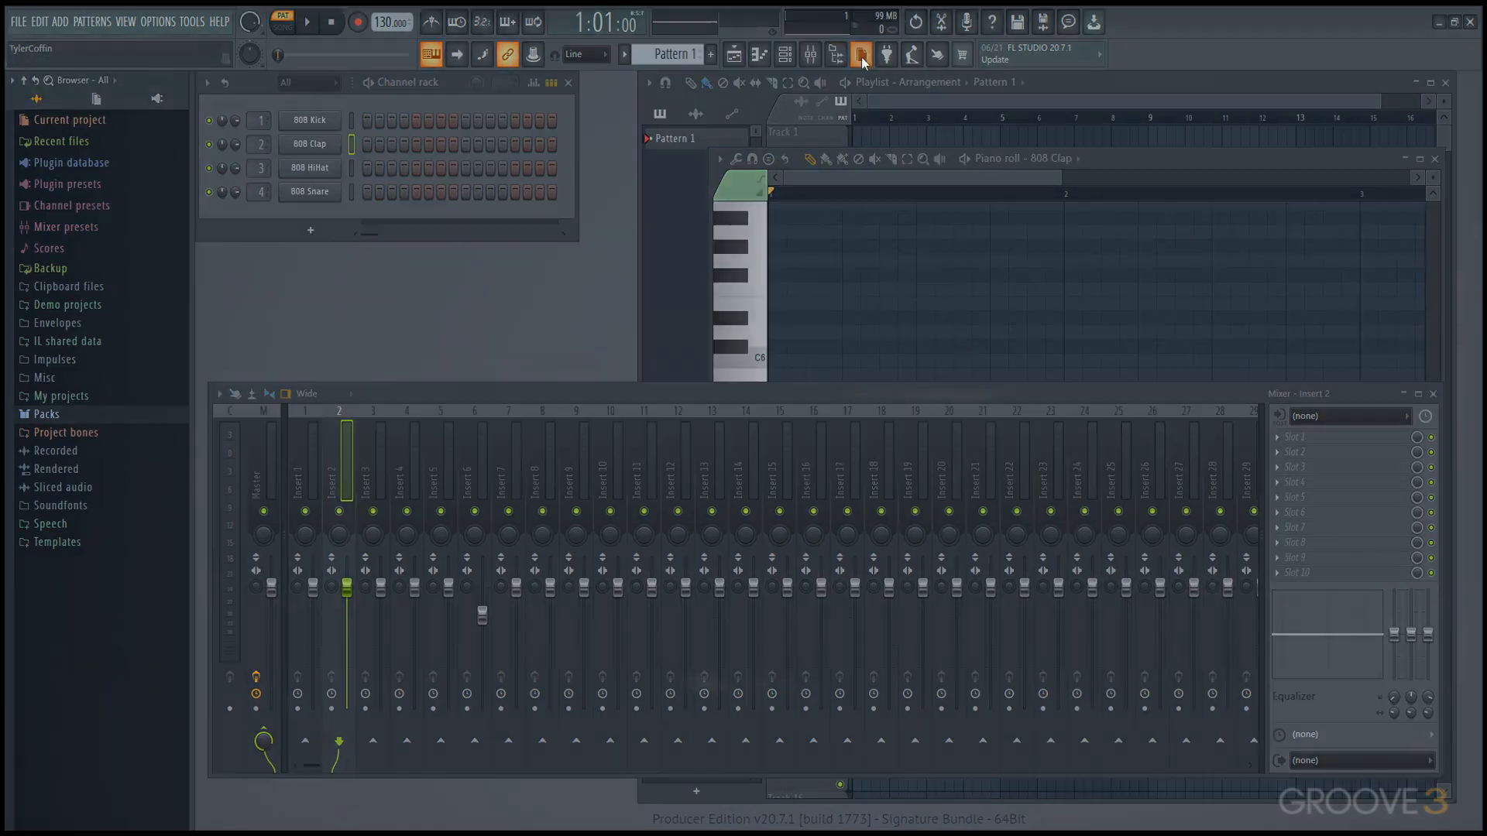
left_click(861, 58)
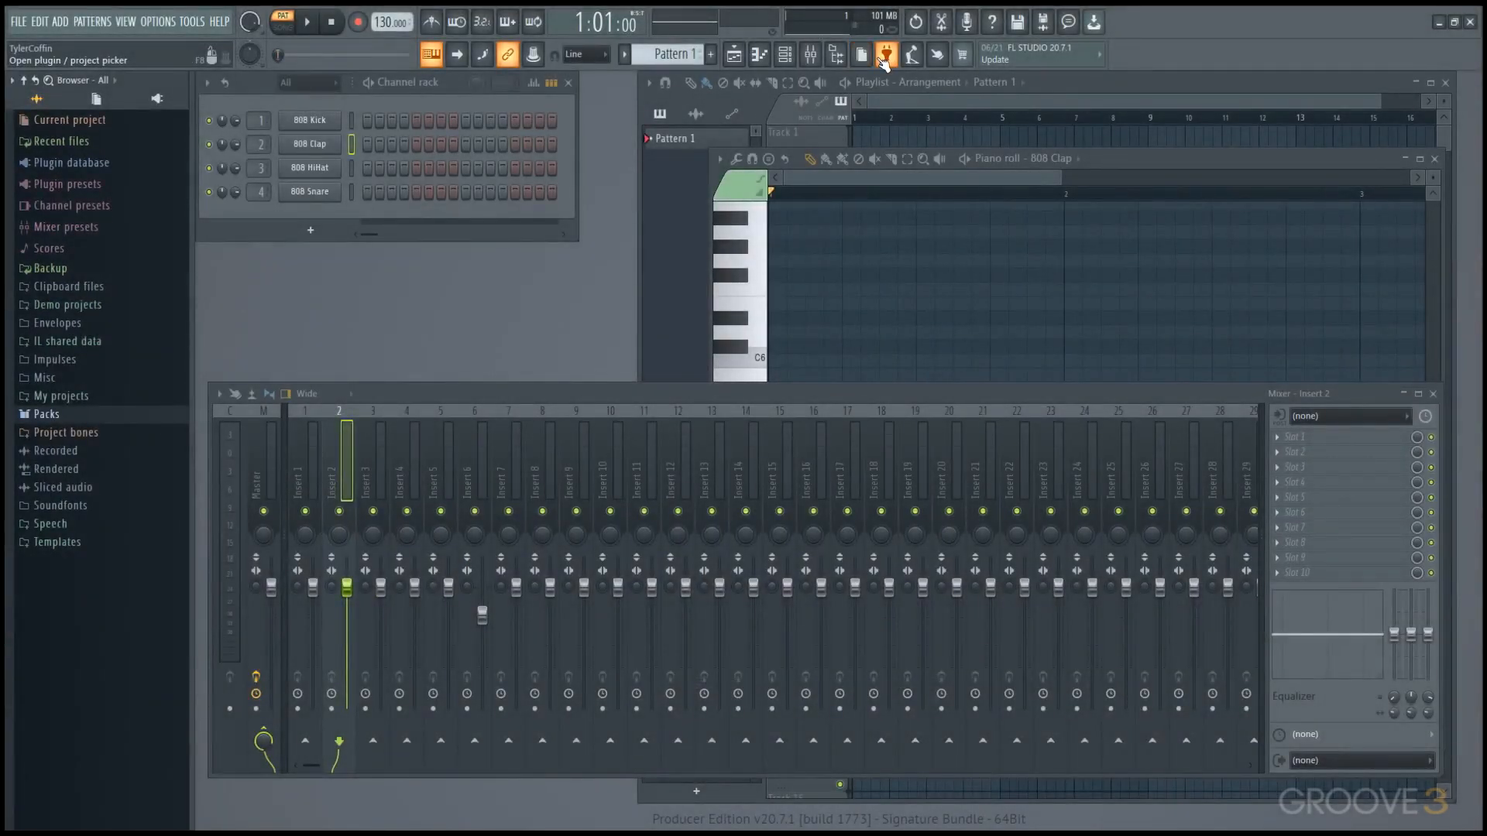
left_click(864, 58)
left_click(877, 57)
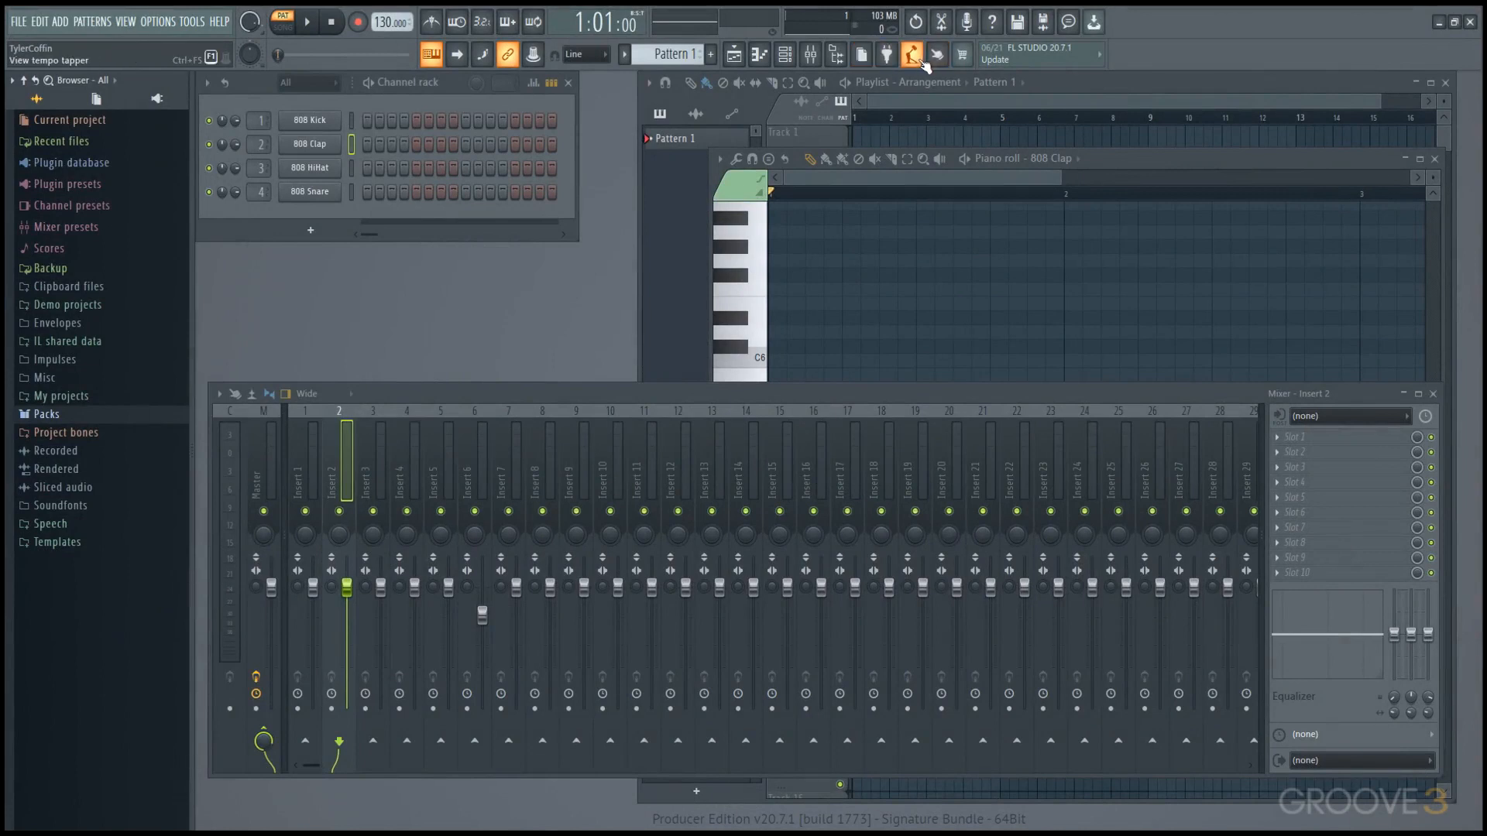
Tap in a tempo of about 114 BPM with the Tempo tapper and close it
left_click(915, 56)
left_click(773, 393)
left_click(773, 393)
left_click(773, 394)
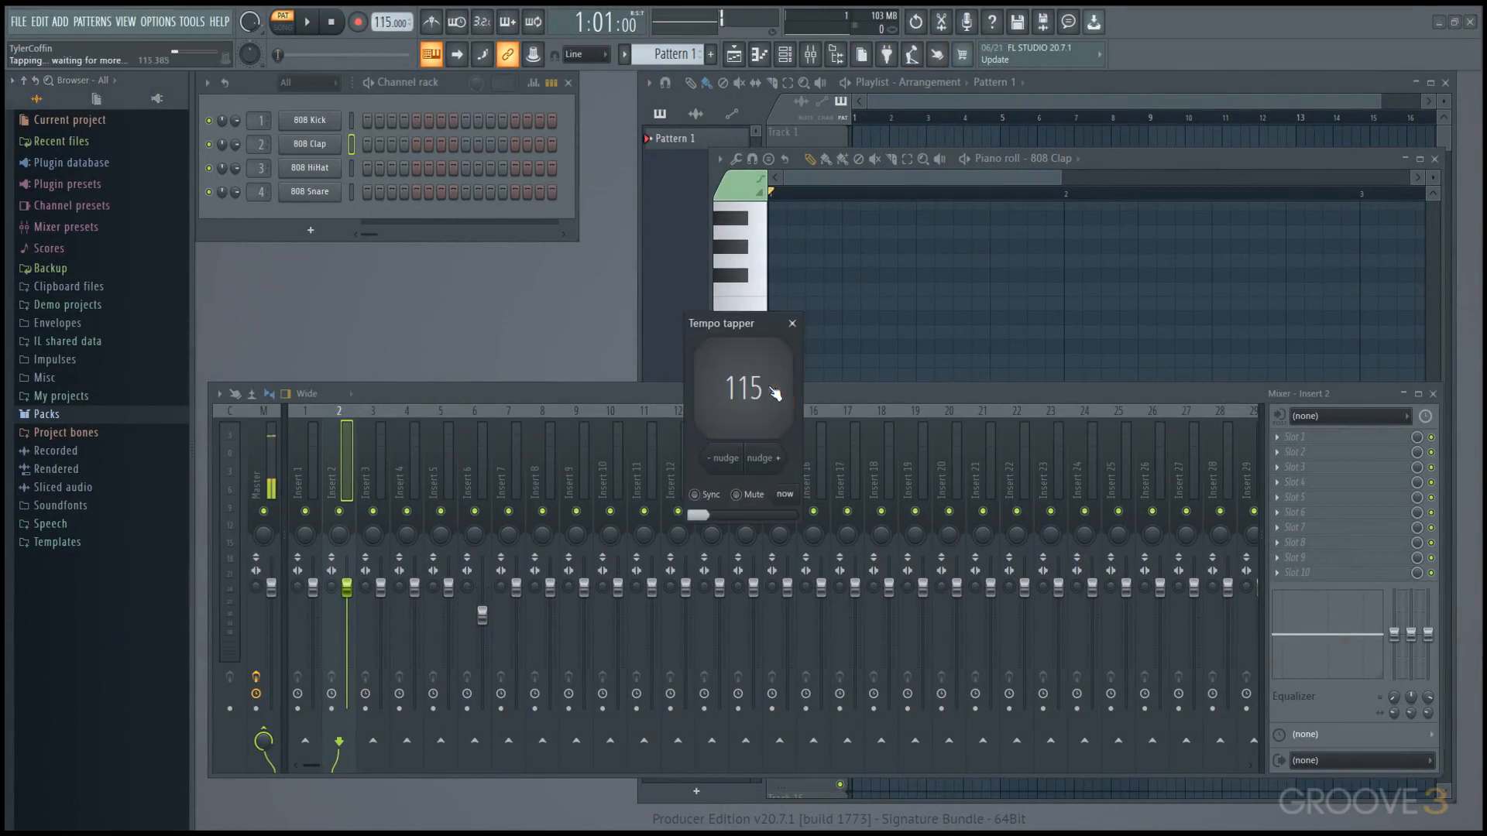
left_click(773, 394)
left_click(793, 324)
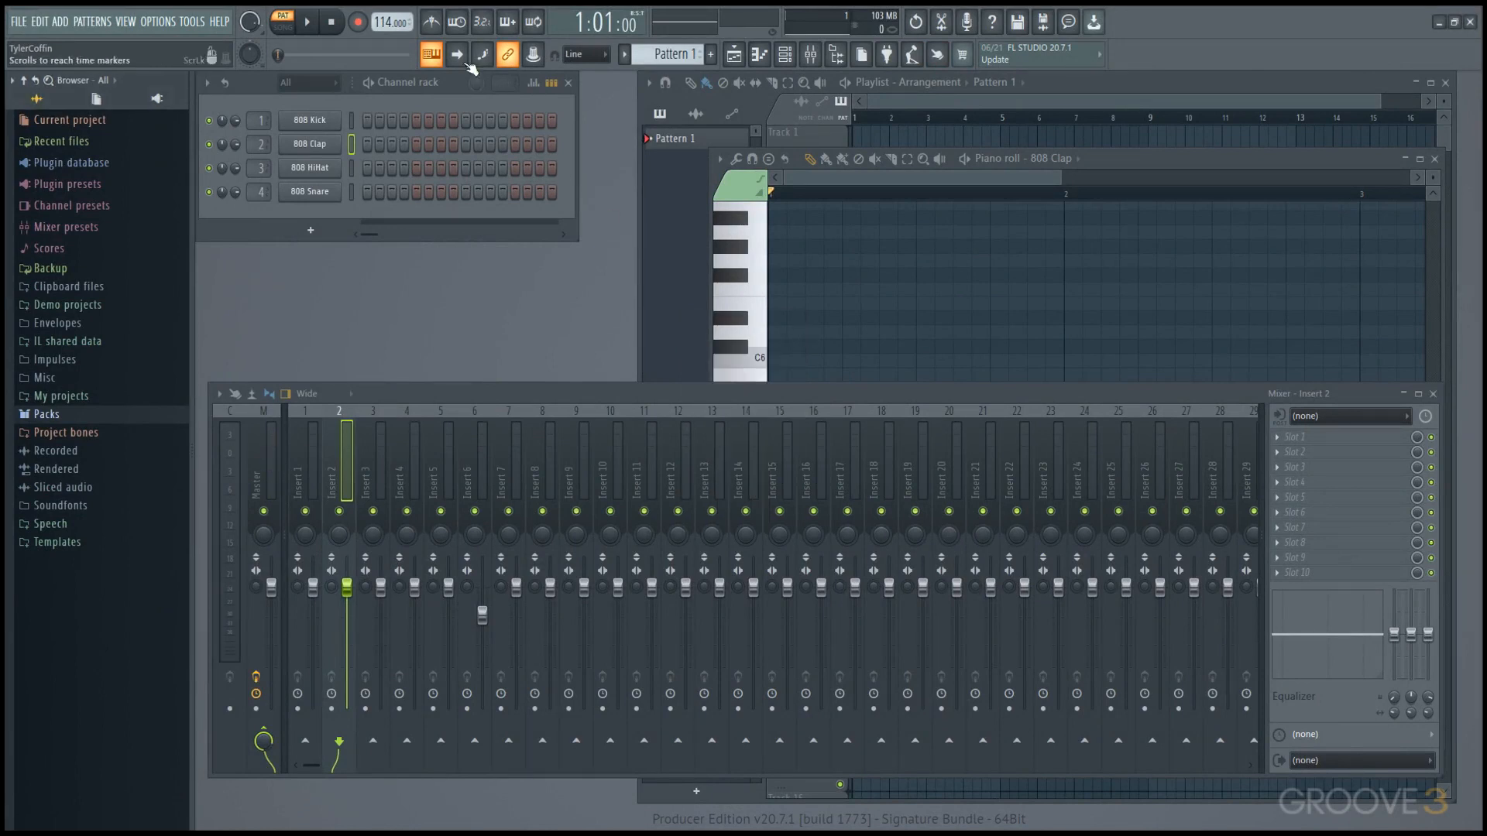
Lower the project tempo to 110 BPM, and apply the 120 BPM preset
scroll(385, 24, "down", 4)
right_click(384, 24)
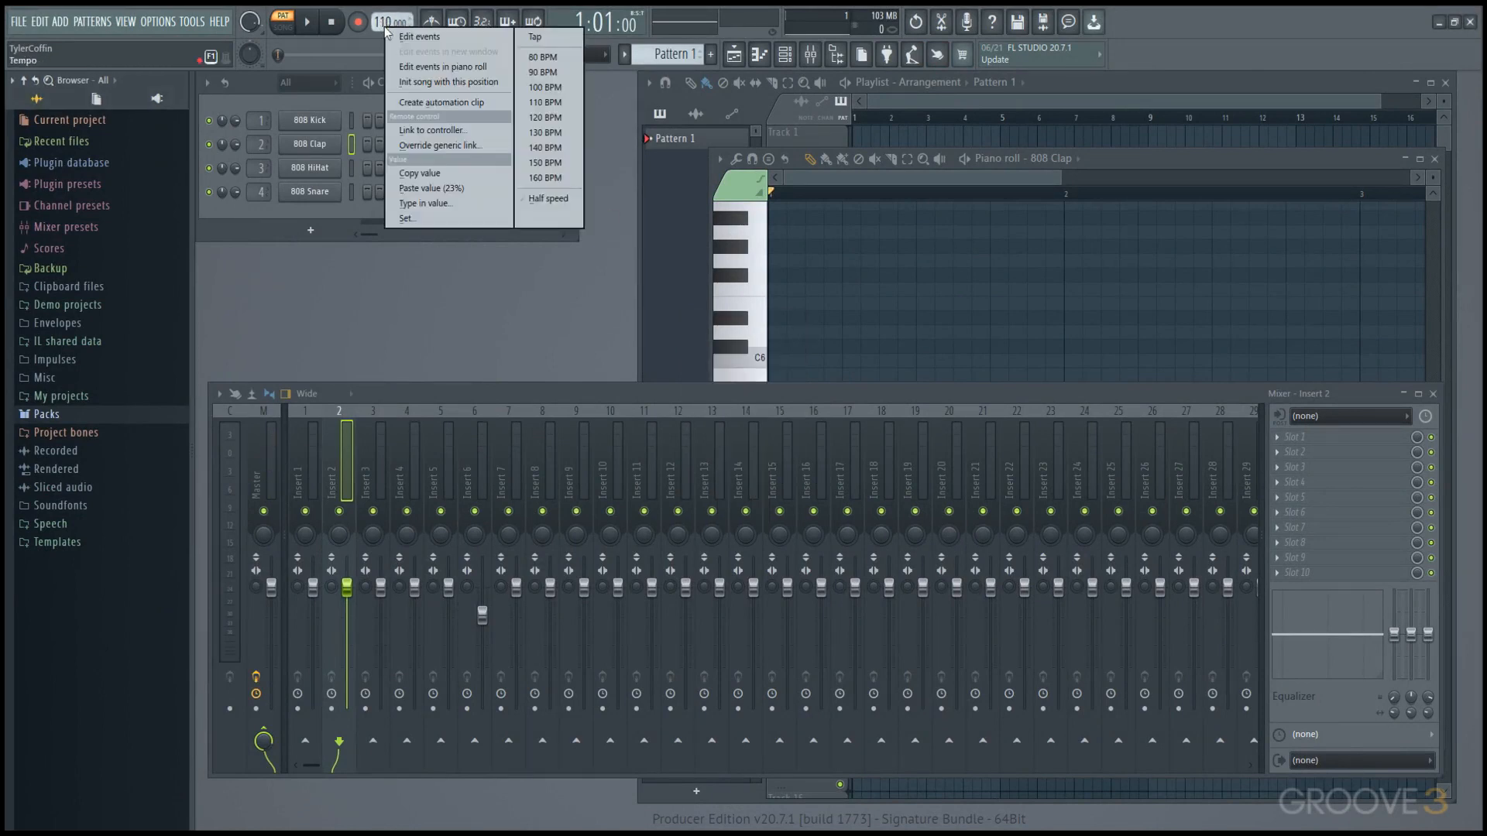
left_click(545, 119)
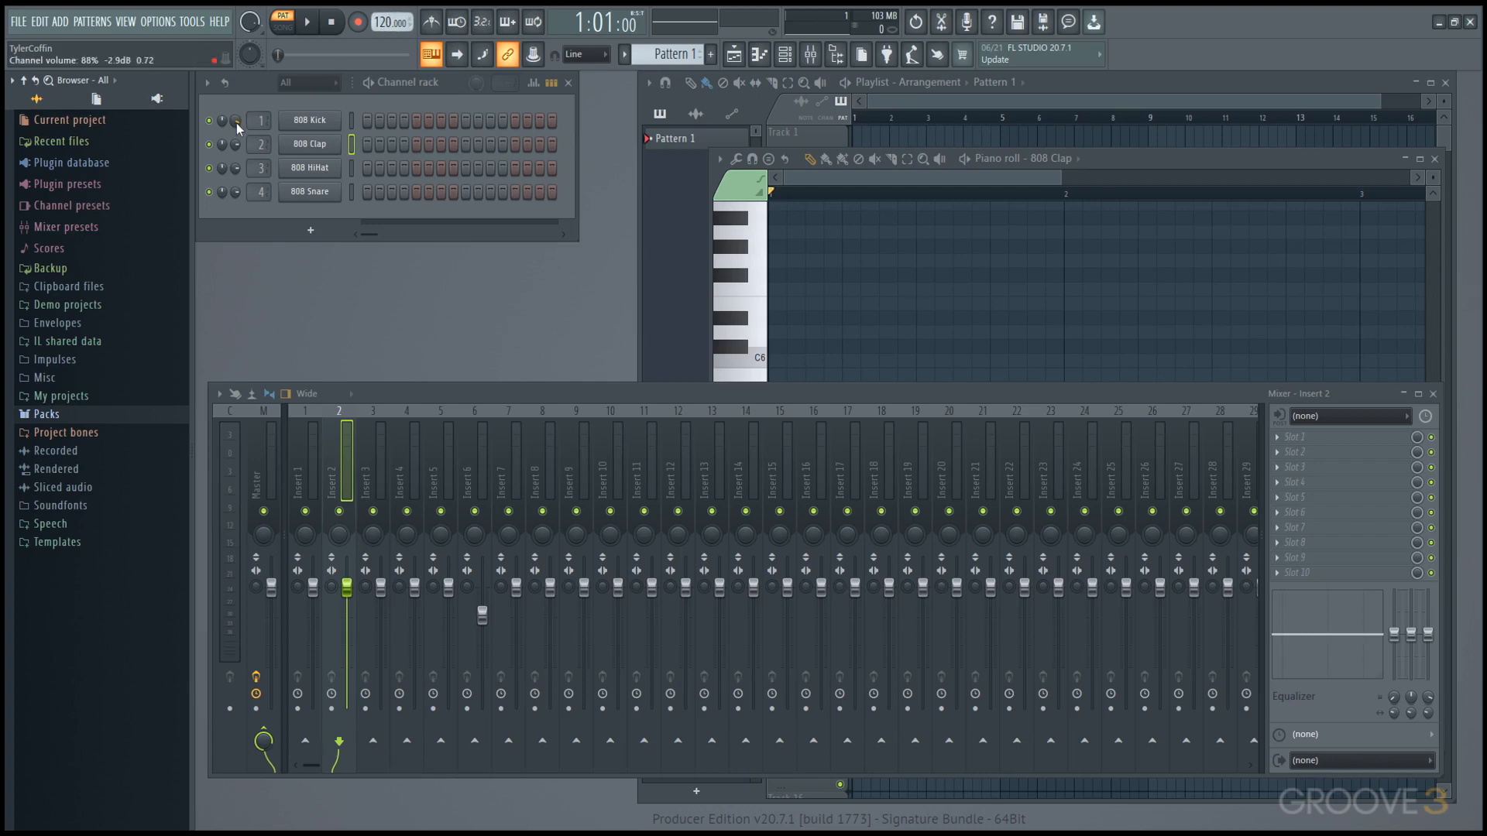
Adjust the project tempo to 116 BPM
scroll(235, 123, "down", 6)
scroll(382, 20, "up", 1)
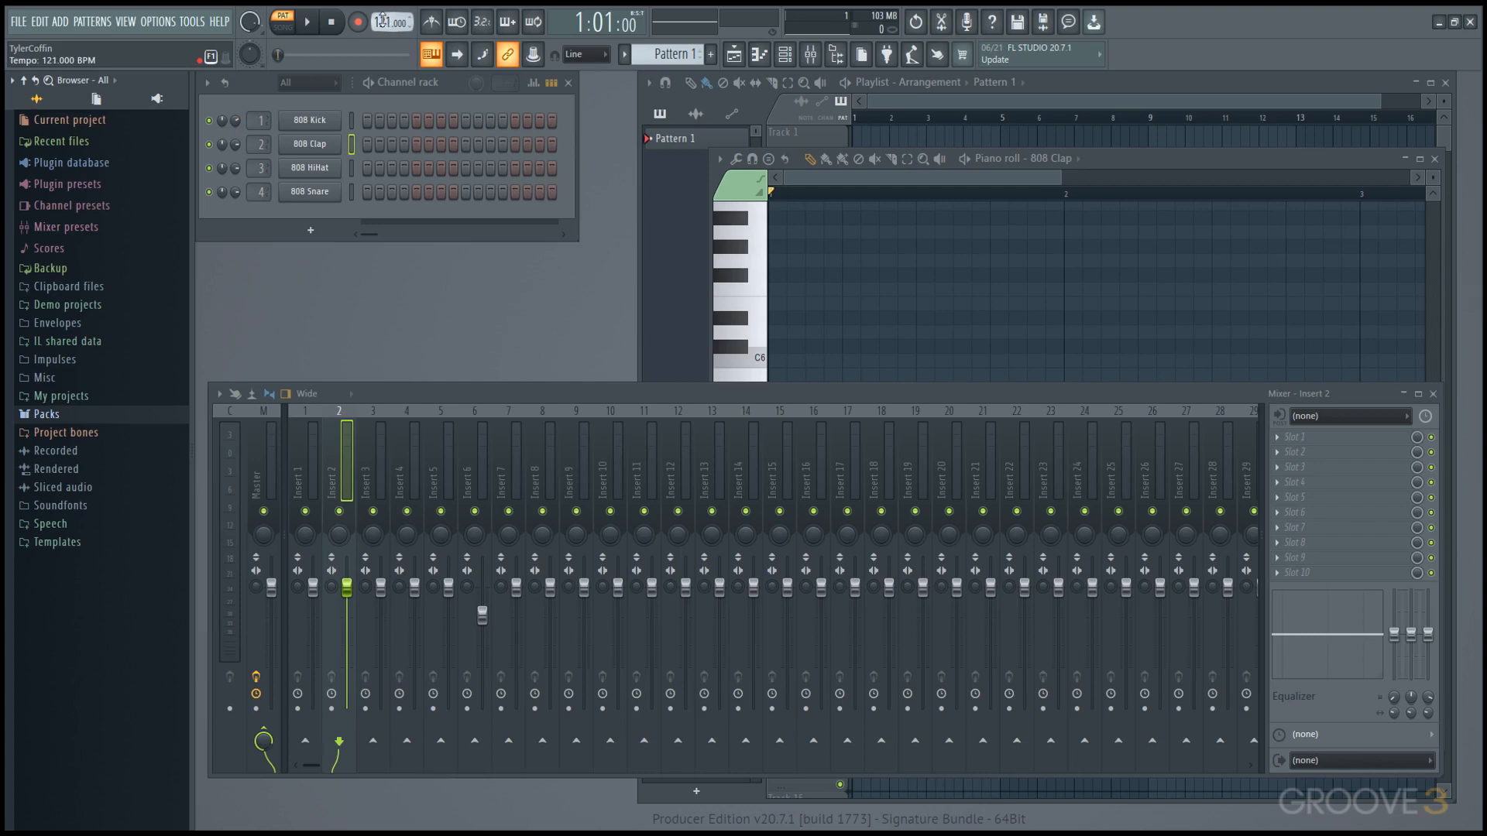
scroll(381, 20, "down", 2)
Add the Ctrl, Alt and Shift key modifier controls to the end of the main toolbar and finish toolbar editing
right_click(1202, 26)
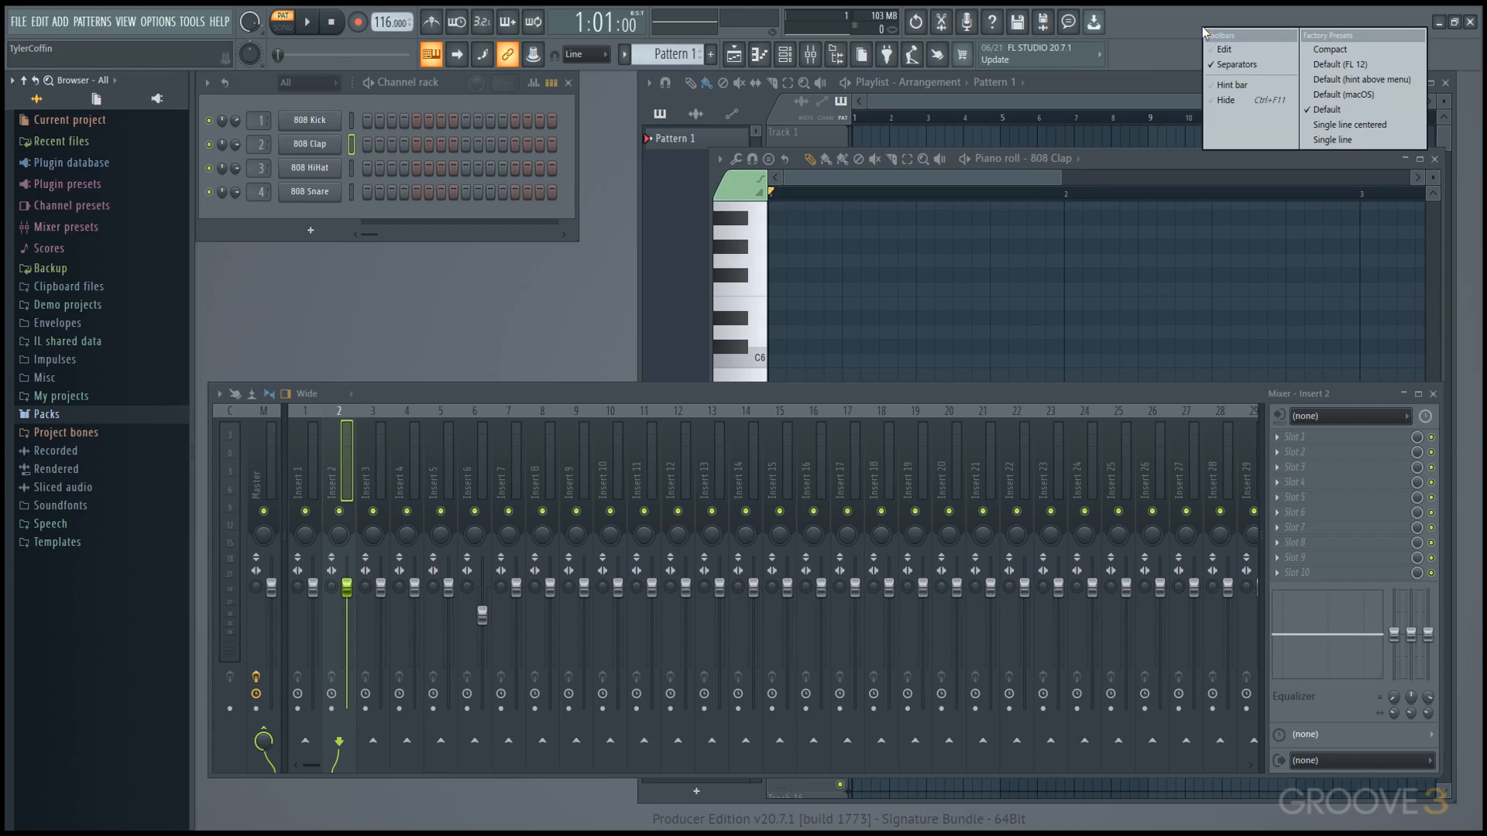
left_click(1238, 49)
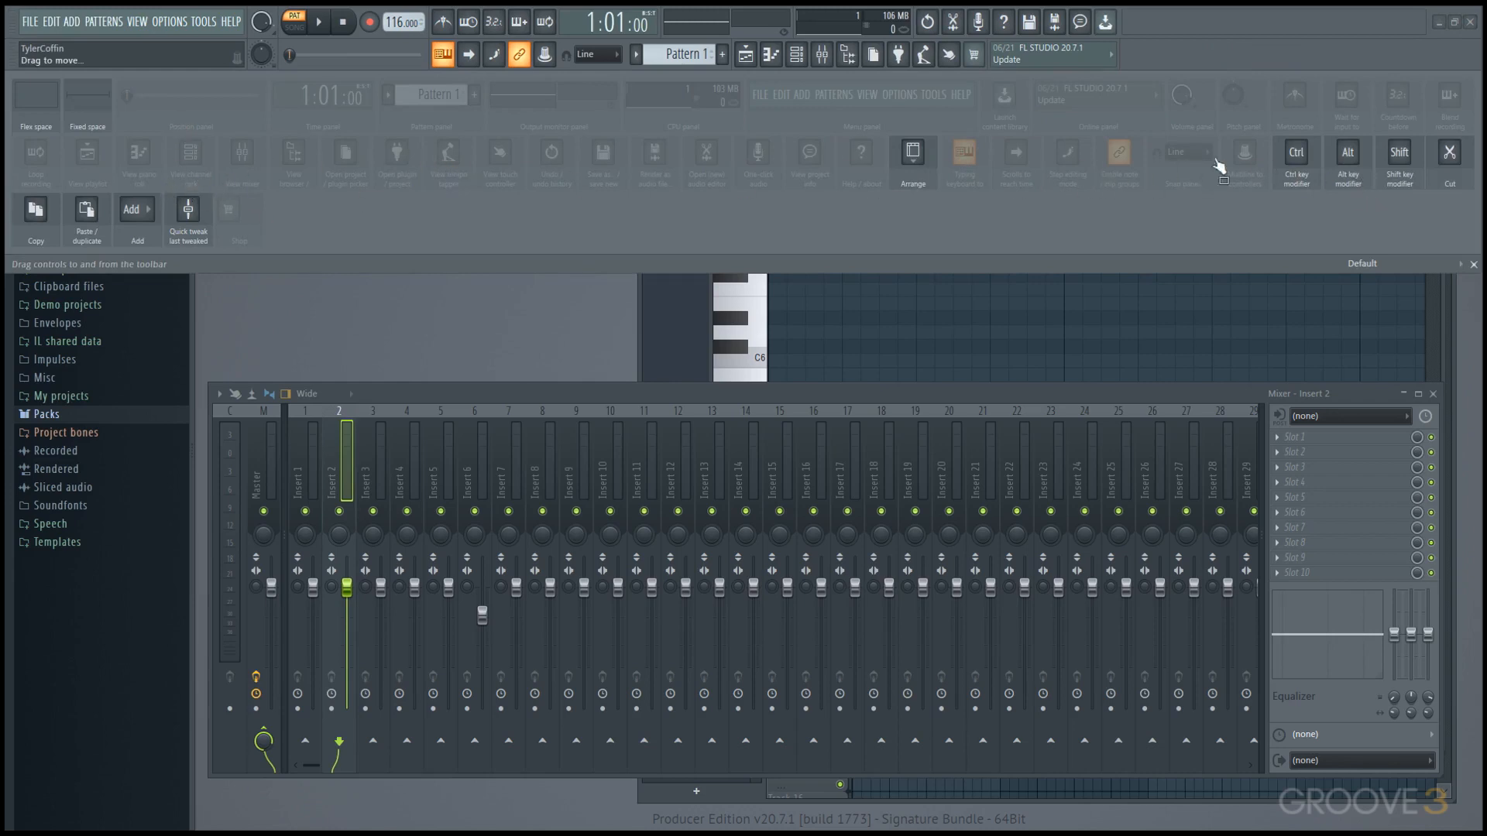
left_click_drag(1288, 165, 1130, 39)
left_click_drag(1349, 155, 1159, 54)
left_click_drag(1399, 173, 1204, 48)
right_click(1233, 45)
left_click(1253, 66)
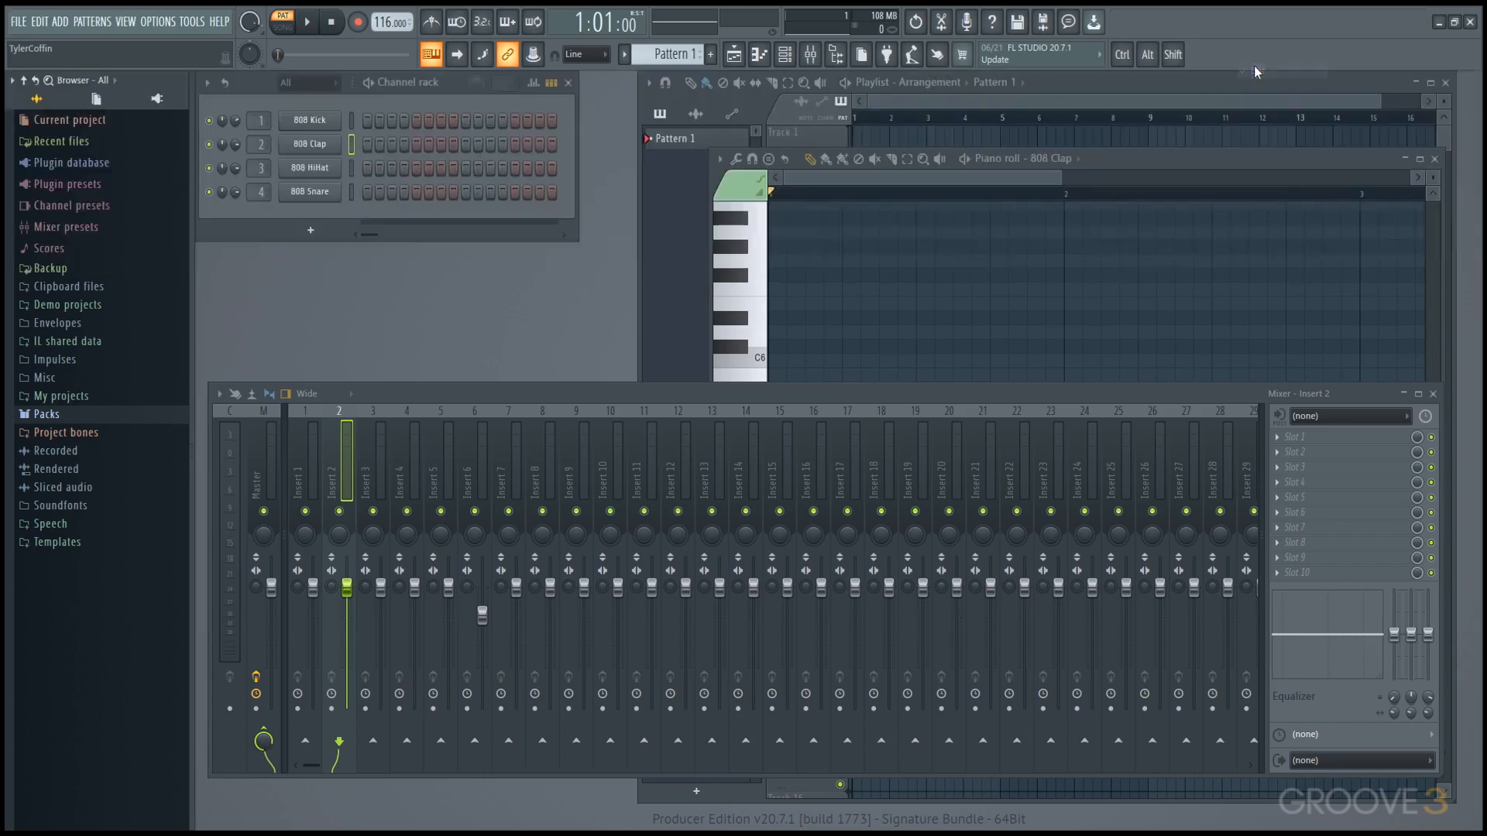
Toggle the Ctrl key modifier on the toolbar on and off
left_click(1123, 56)
left_click(1124, 57)
key("ctrl")
key("ctrl")
Reopen the toolbar customization area and leave it without changing the layout
right_click(1248, 58)
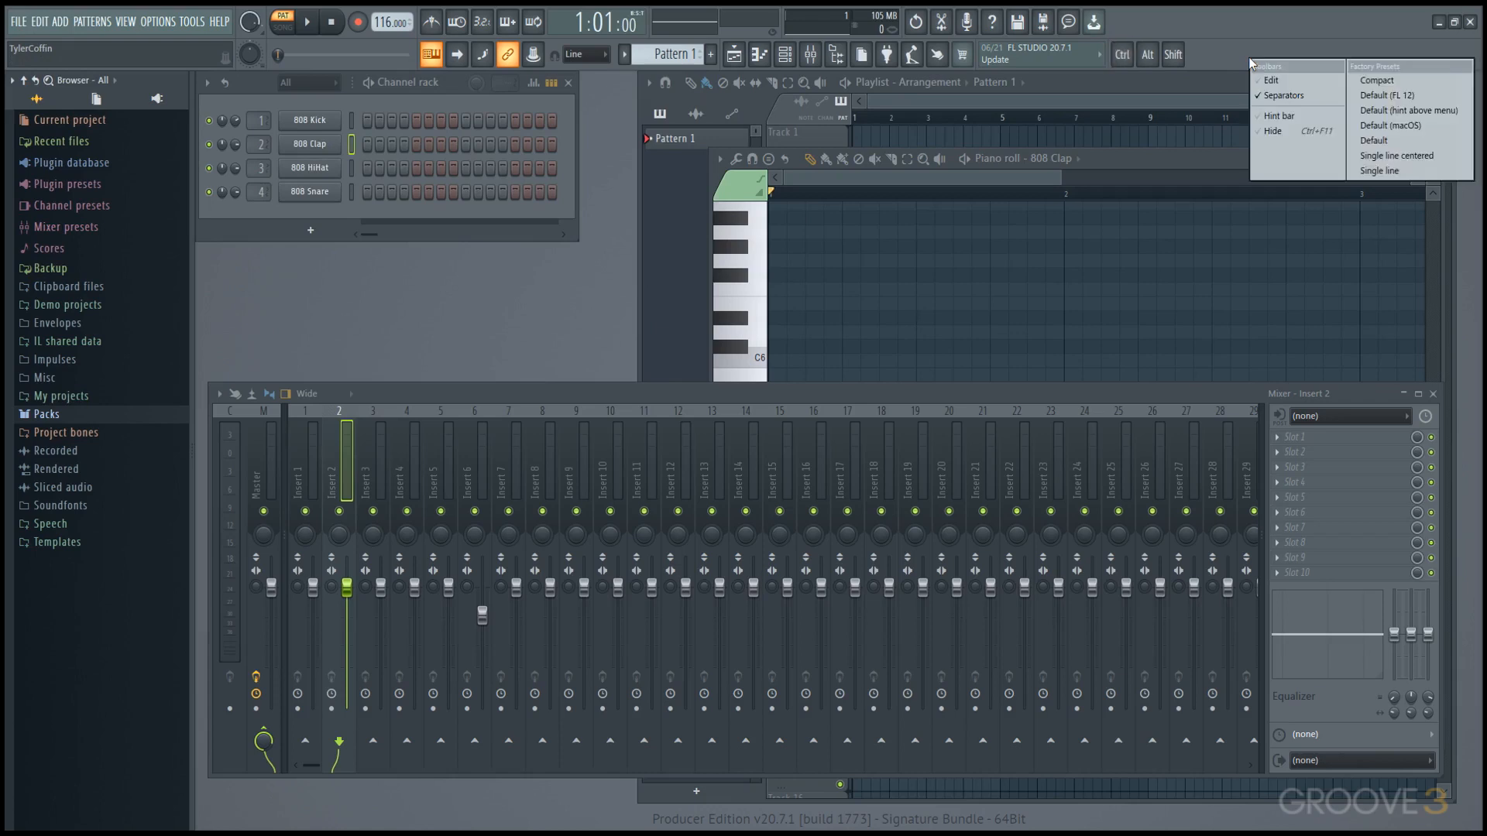
left_click(1279, 81)
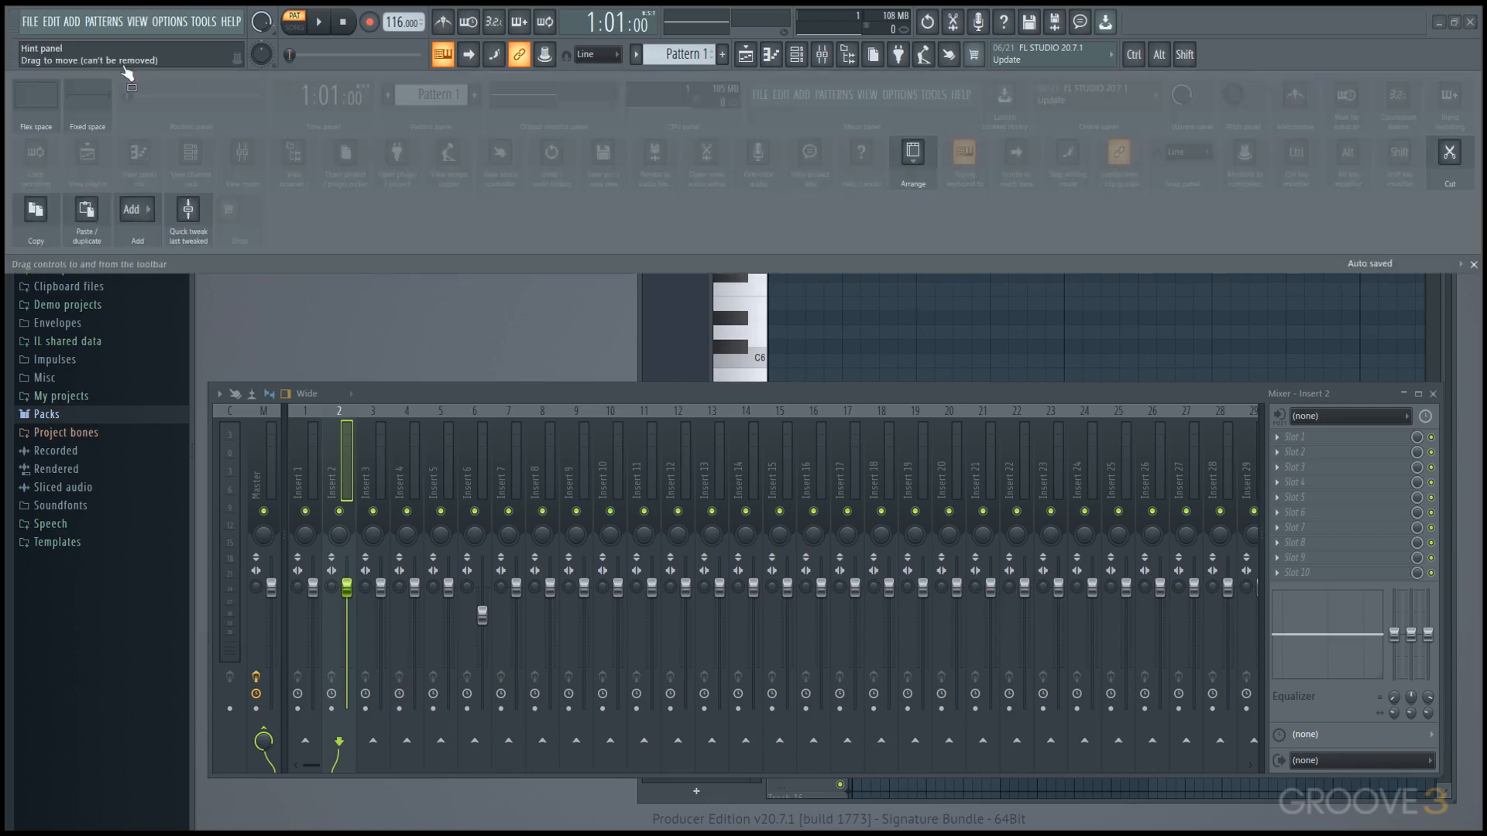
right_click(1289, 63)
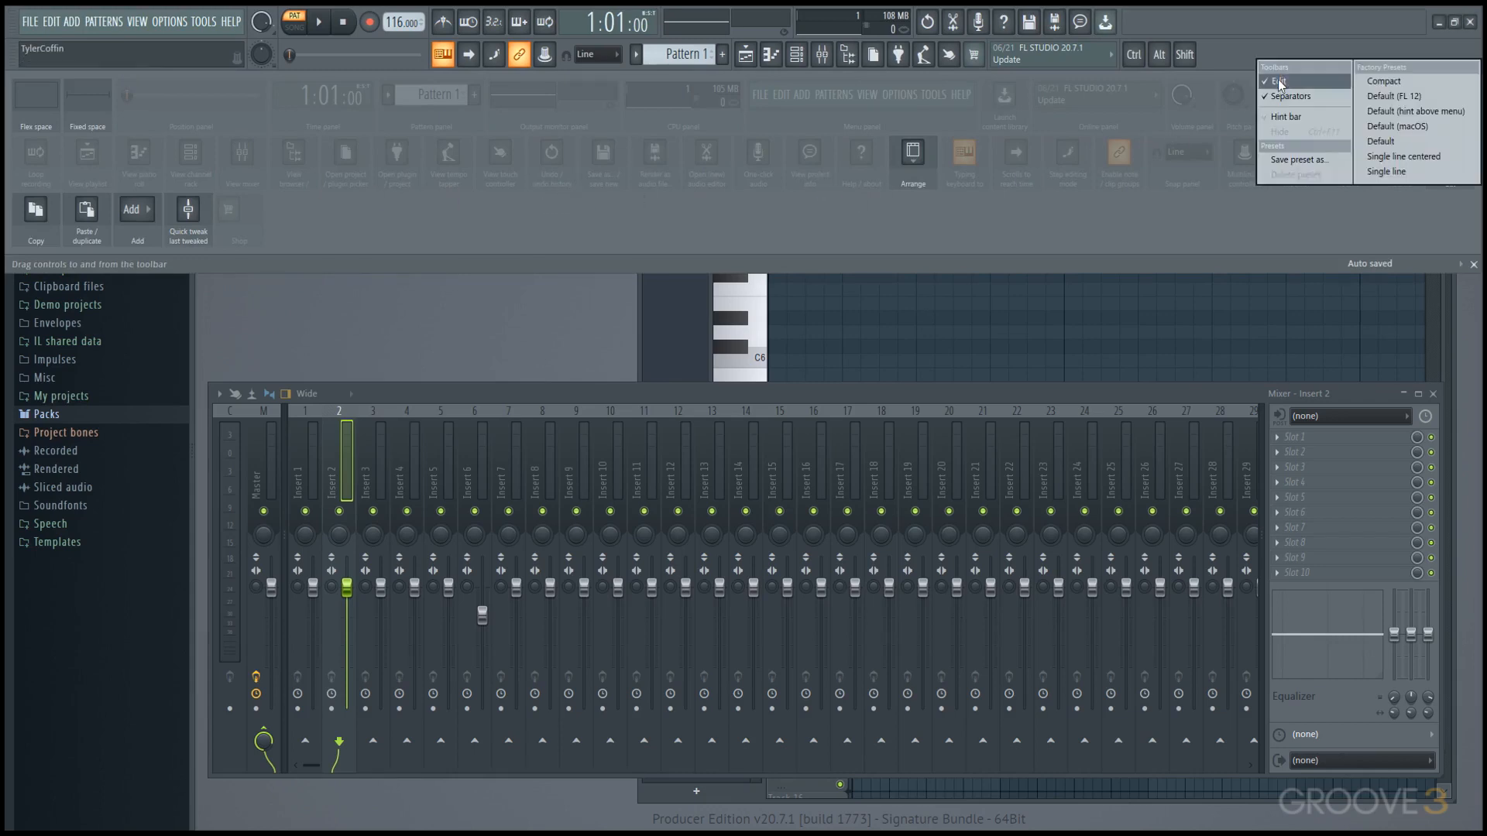
left_click(1278, 80)
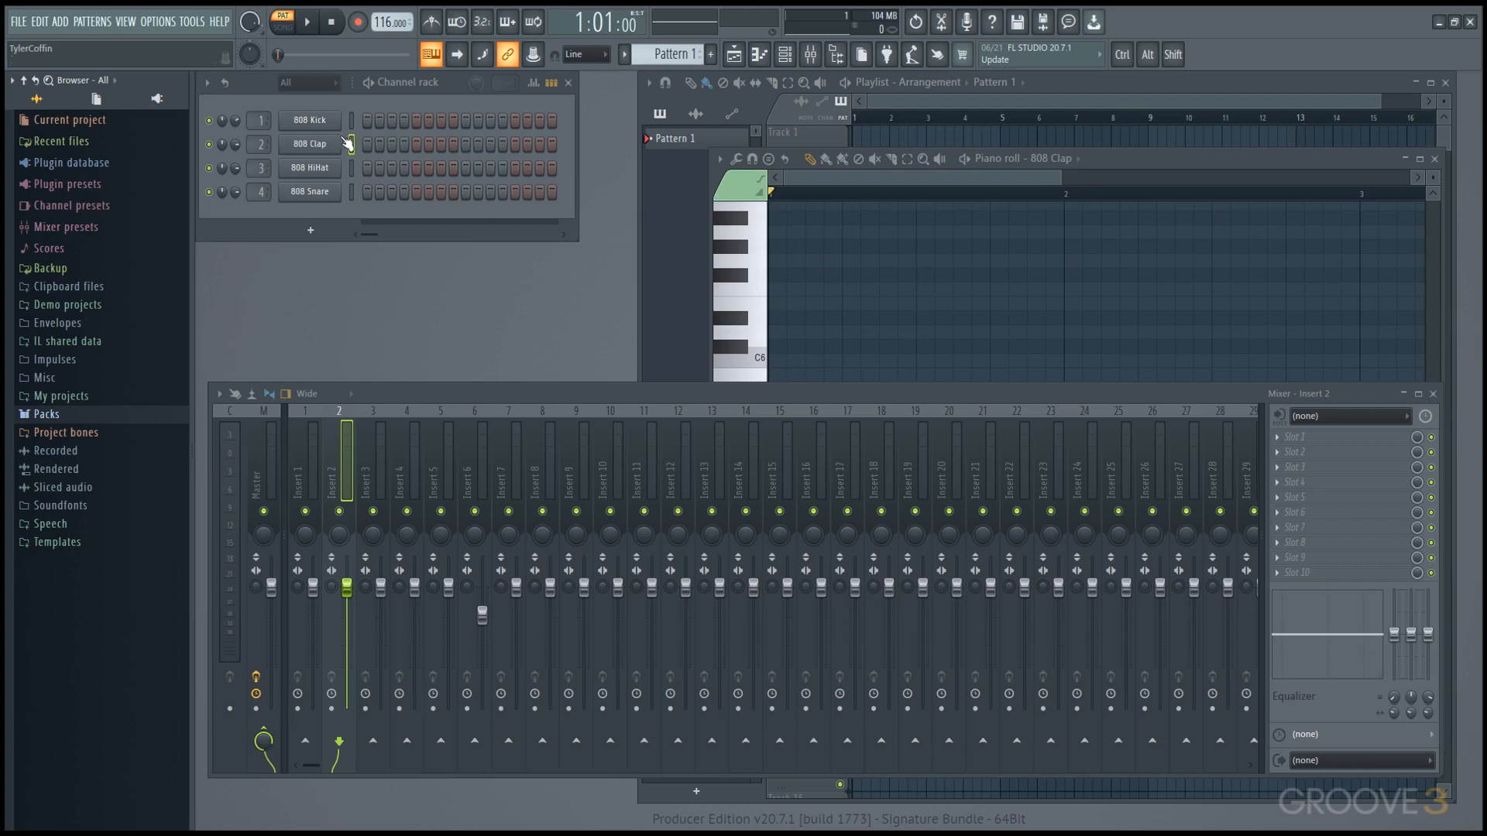
Rename the 808 Kick channel and the first playlist track as Kick
left_click(312, 123, "shift")
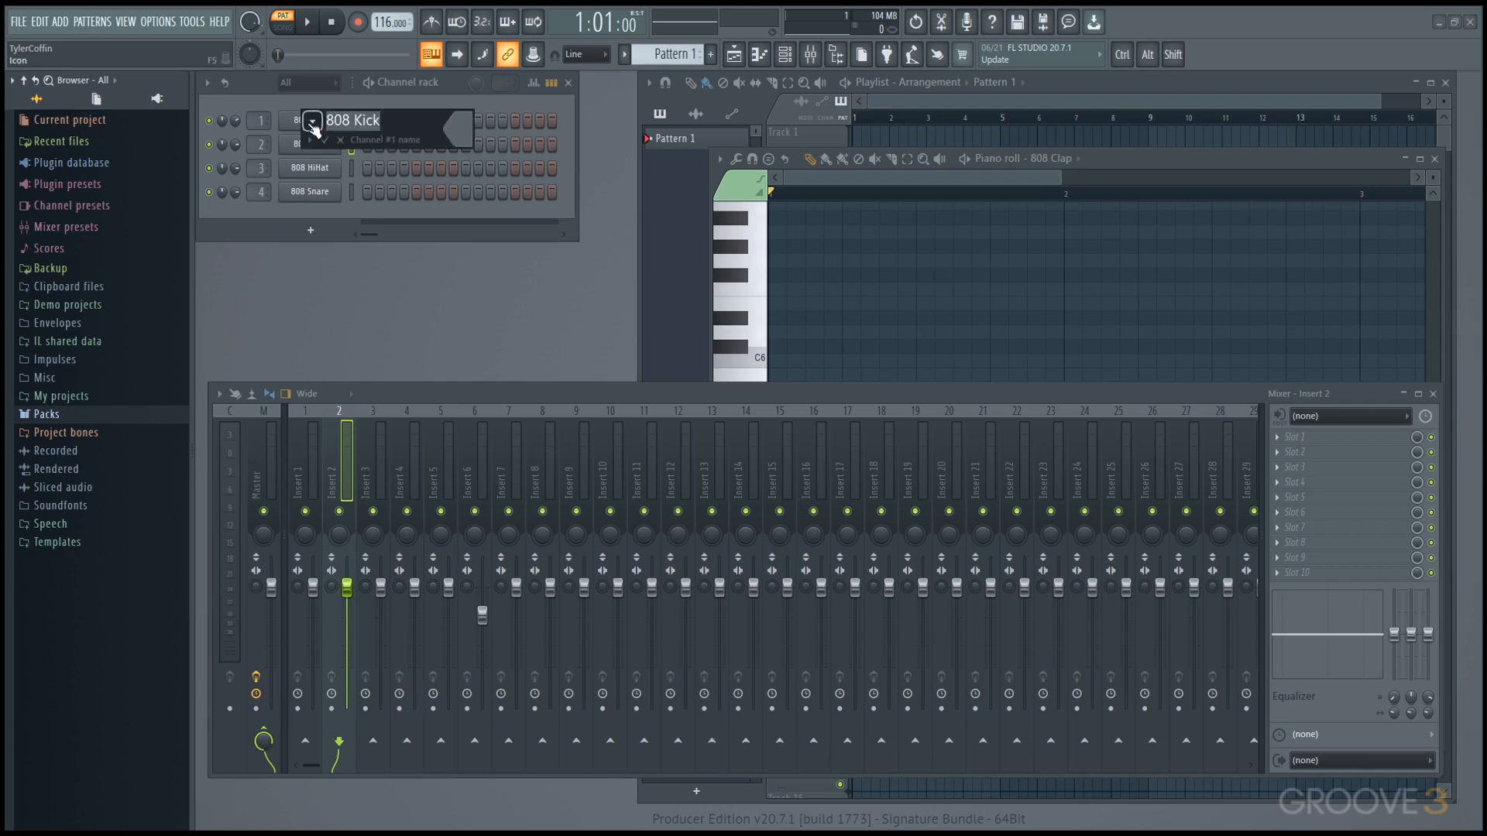
type("Kick")
key("Return")
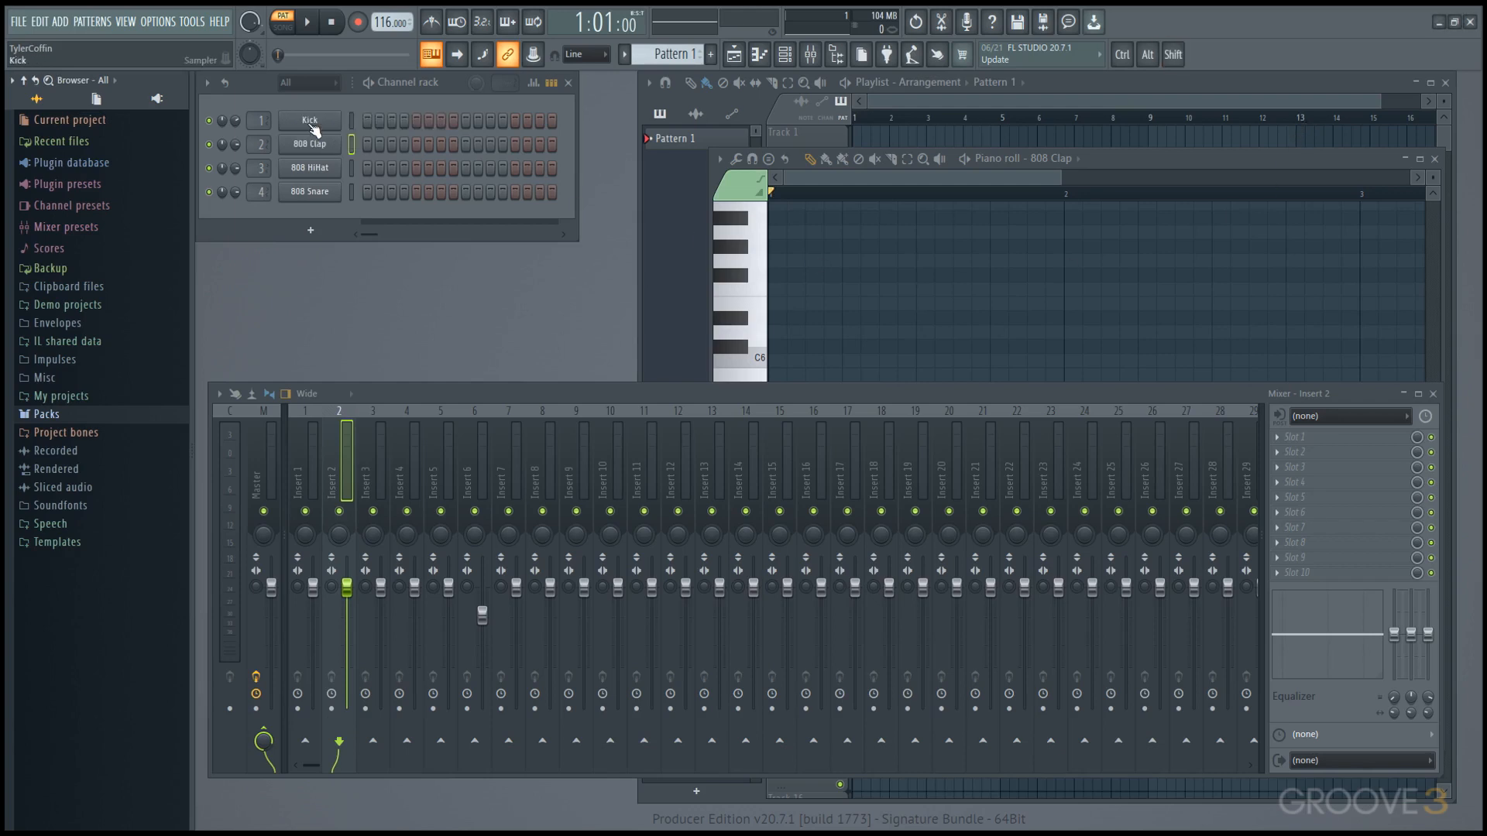
left_click(792, 140, "shift")
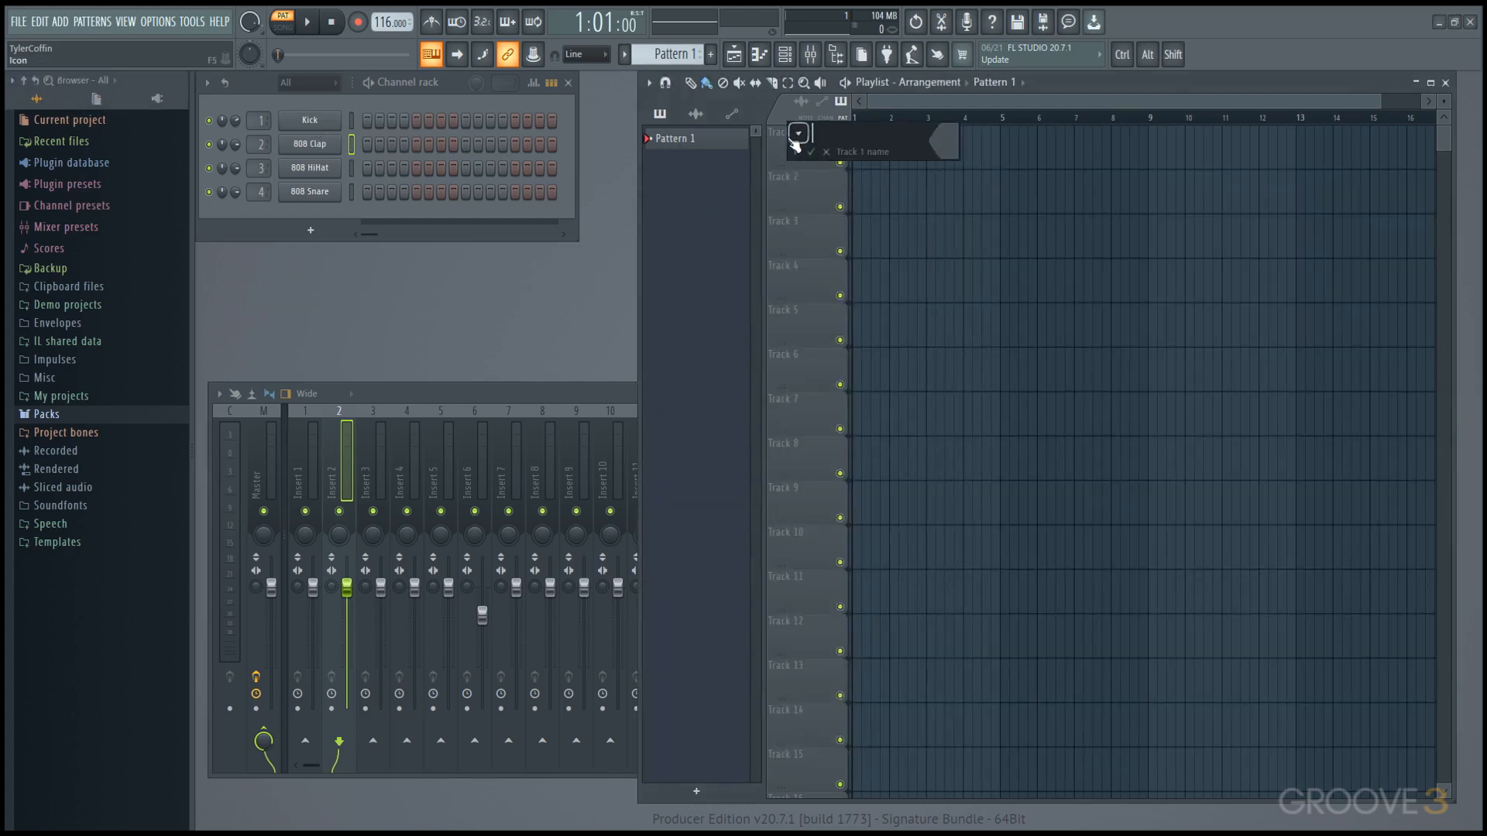
type("Kick")
key("Return")
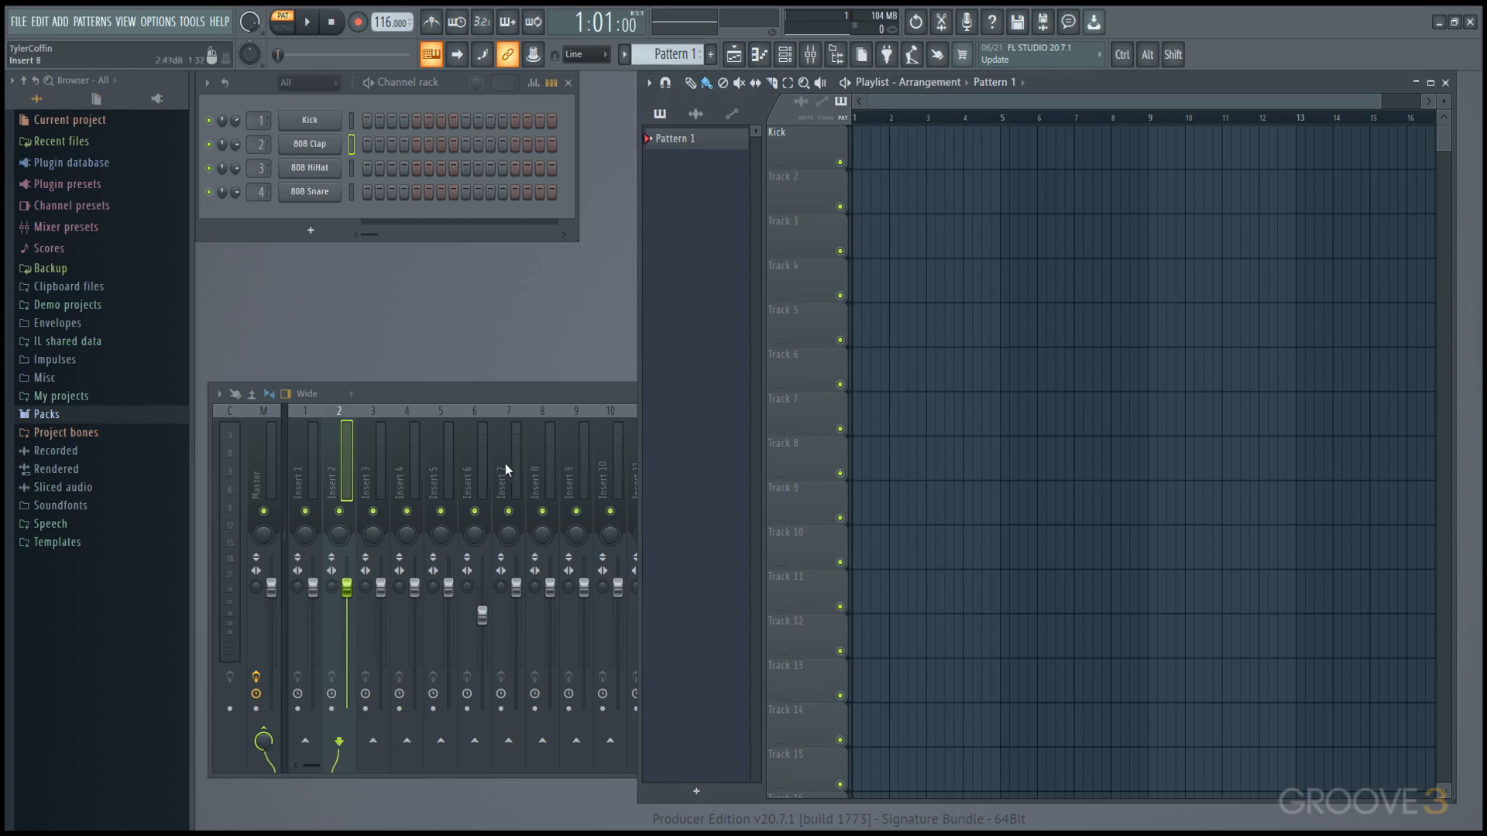
Rename mixer insert 2 as Kick
left_click(350, 472, "shift")
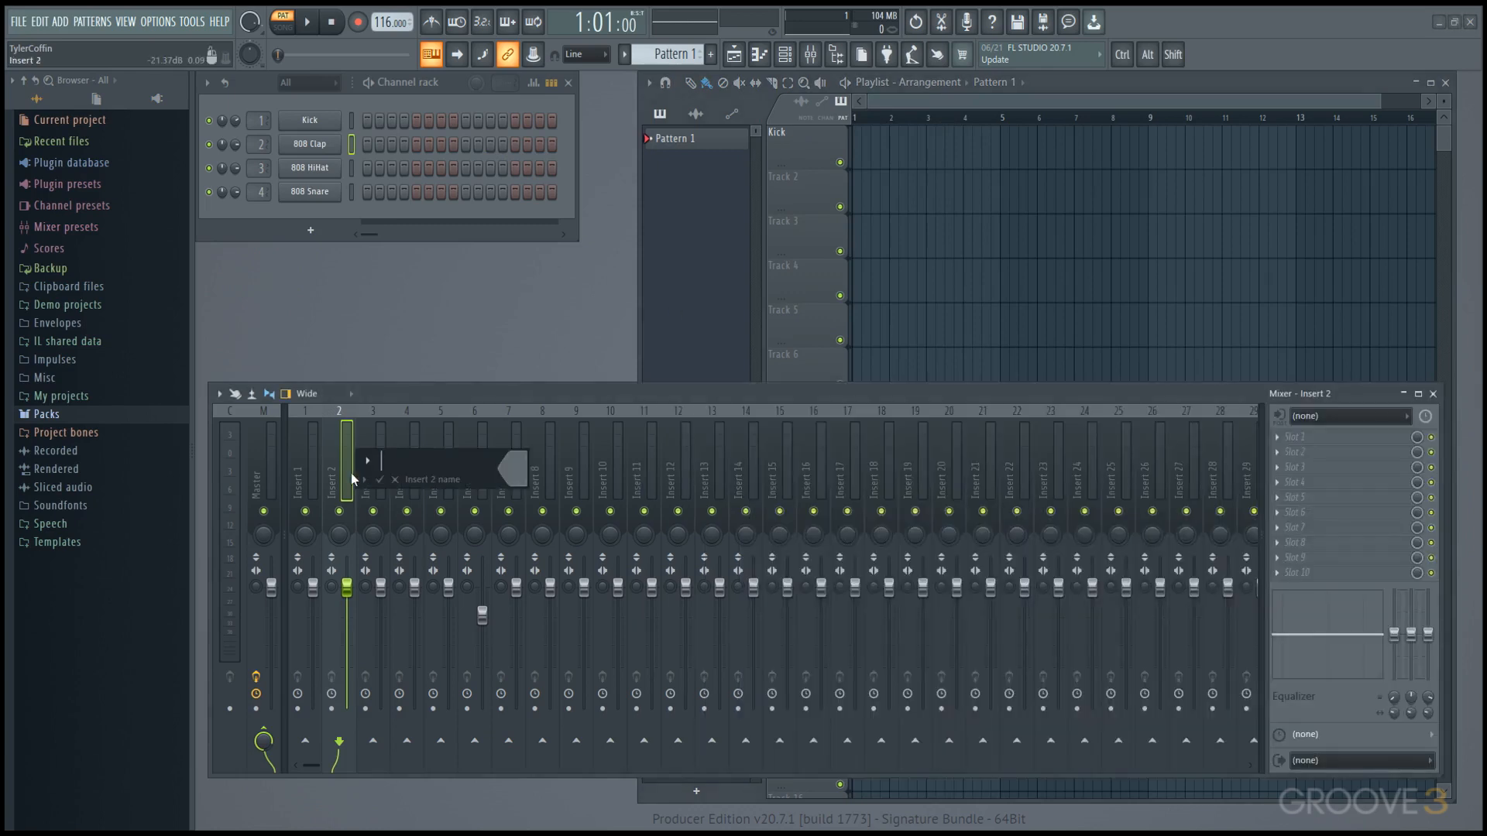
type("Kick")
key("Return")
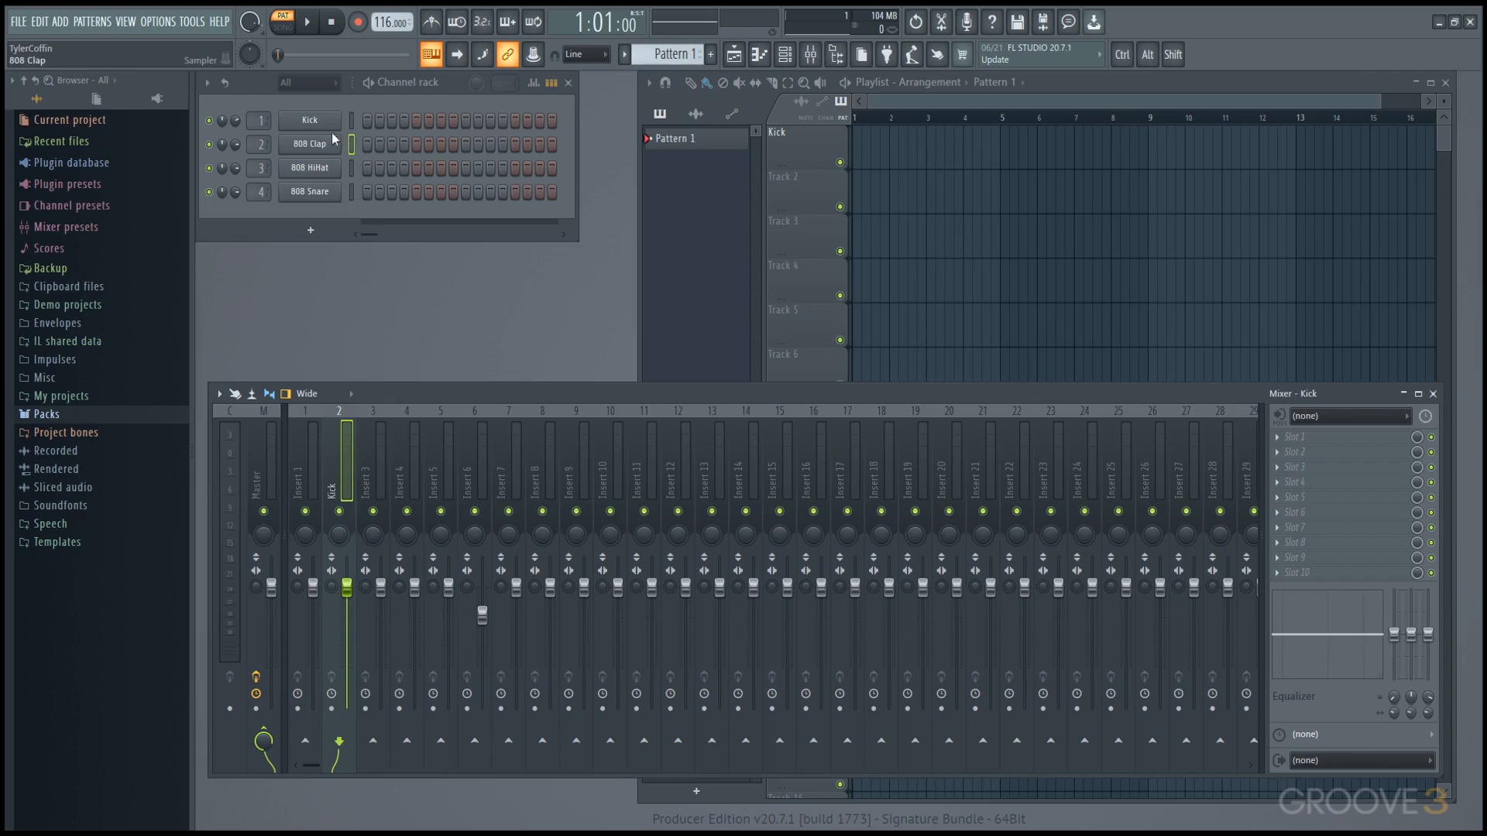
Route the Kick channel to mixer insert 1
right_click(304, 438)
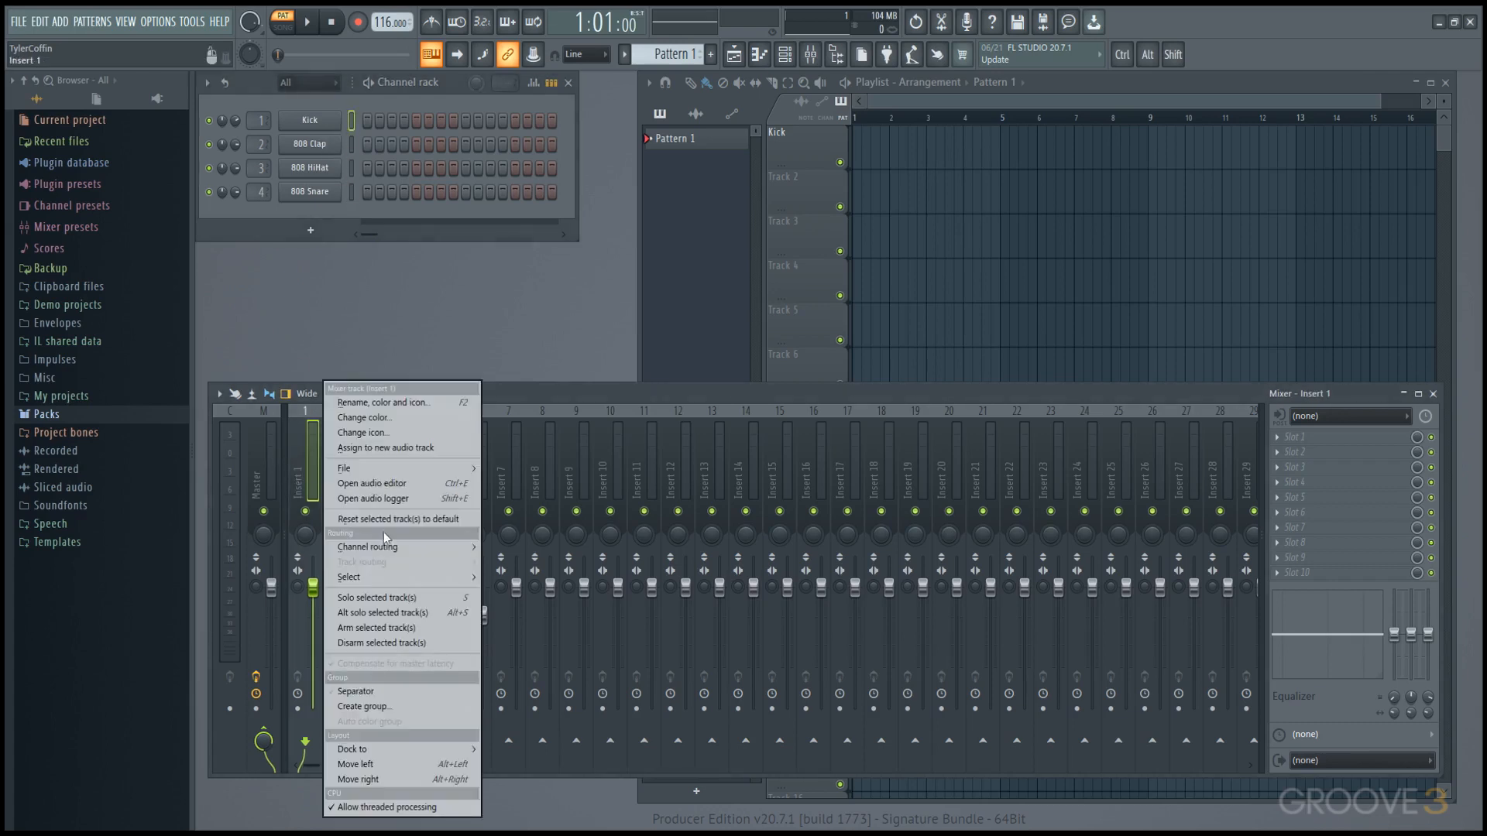
mouse_move(387, 546)
left_click(514, 547)
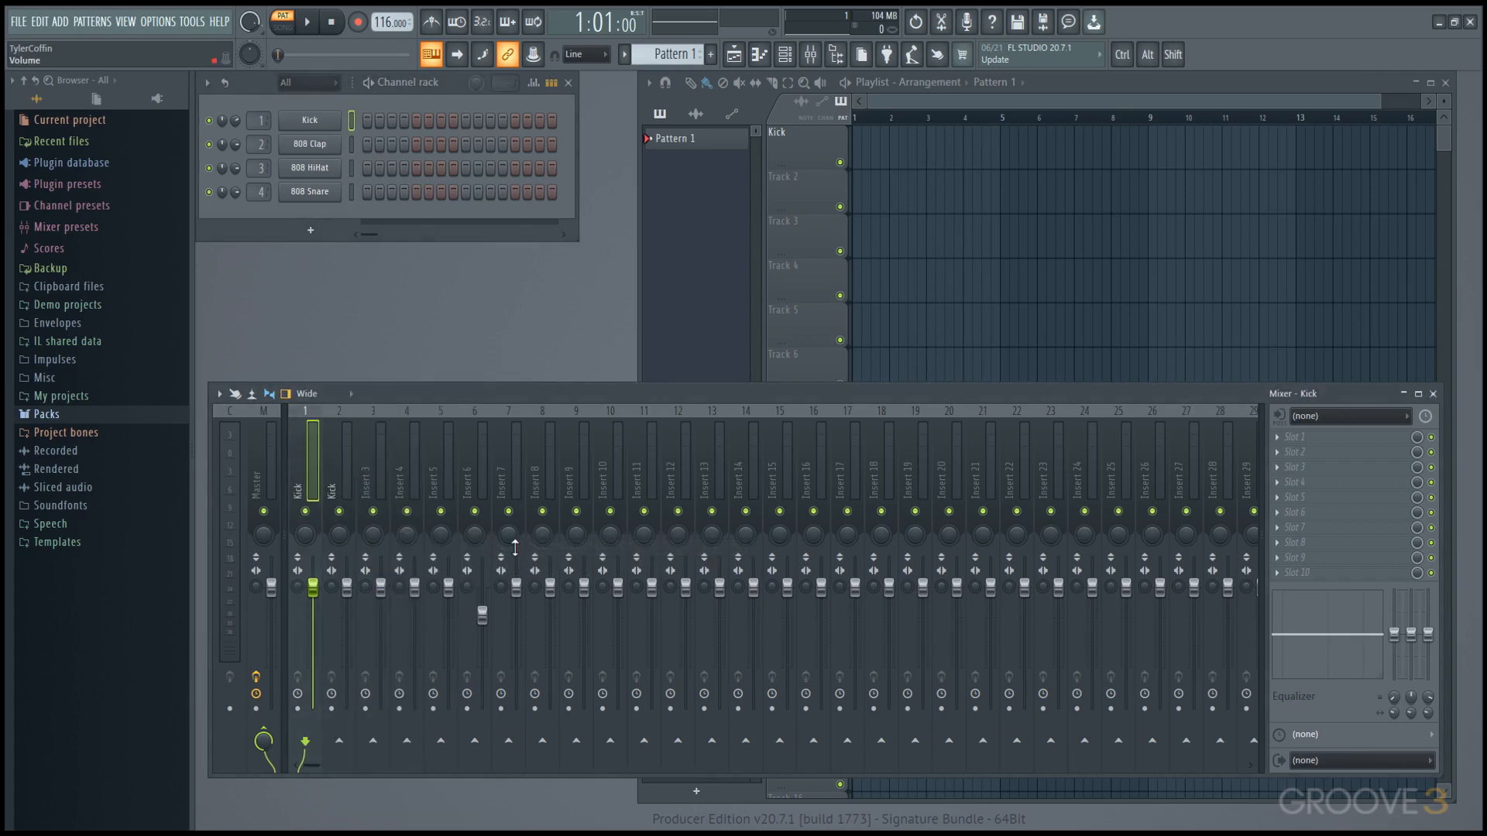
Give mixer insert 2 the tan color #9F8960 from the safe colors and rename it as Clap
right_click(345, 480)
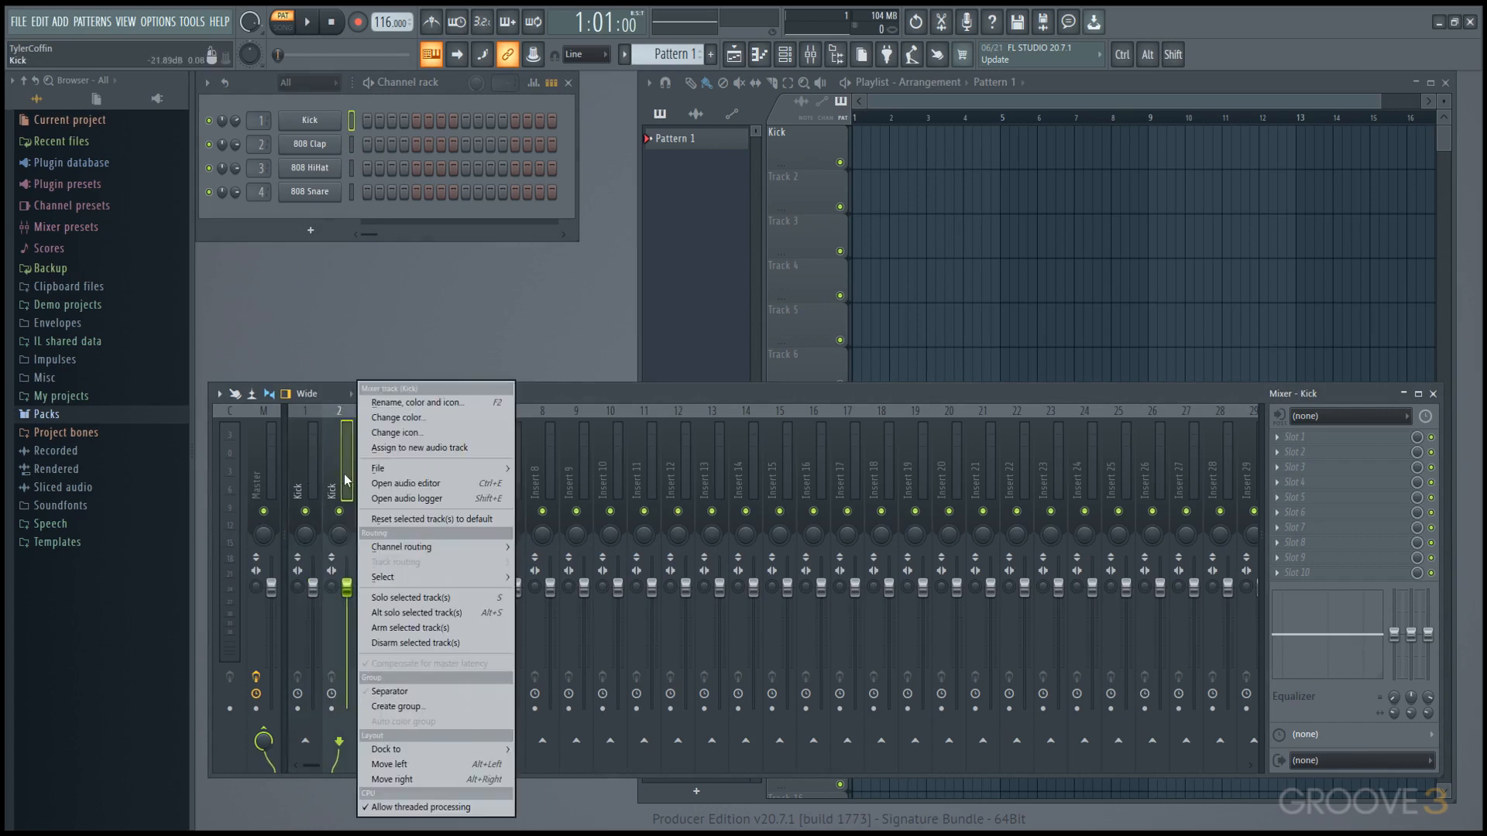
left_click(434, 403)
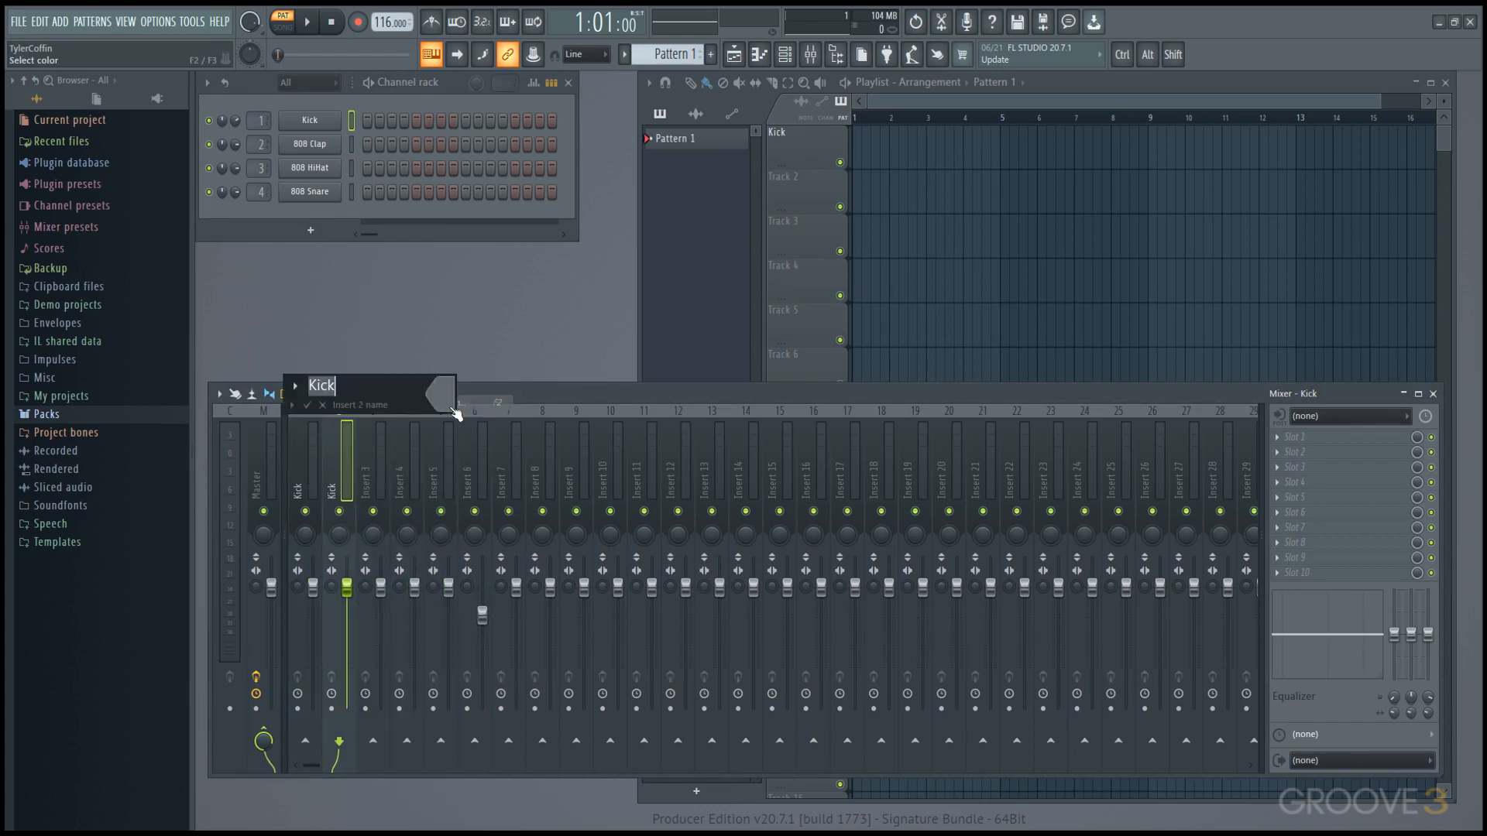
left_click(441, 395)
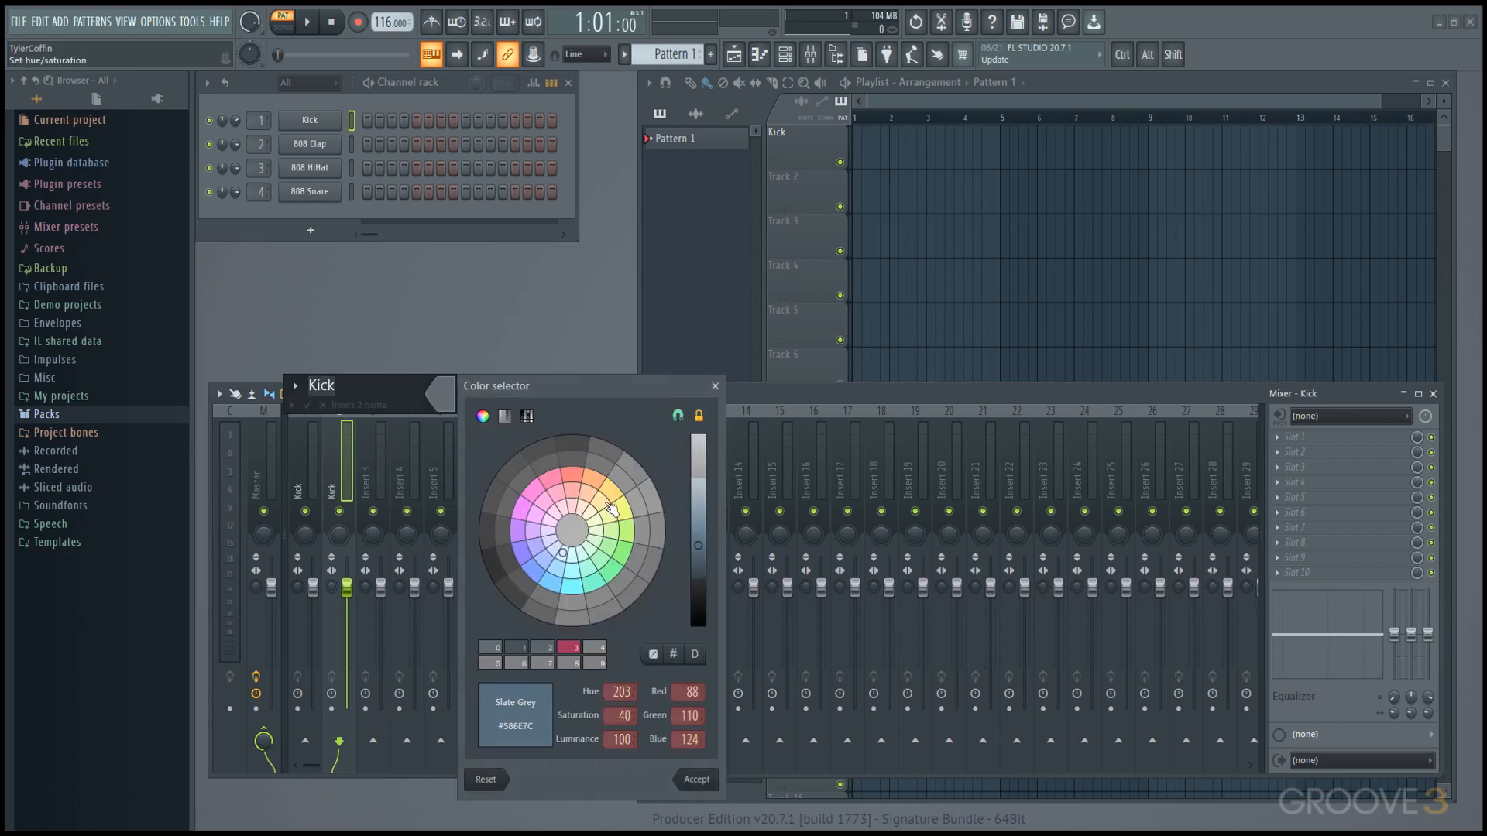
left_click_drag(611, 508, 617, 496)
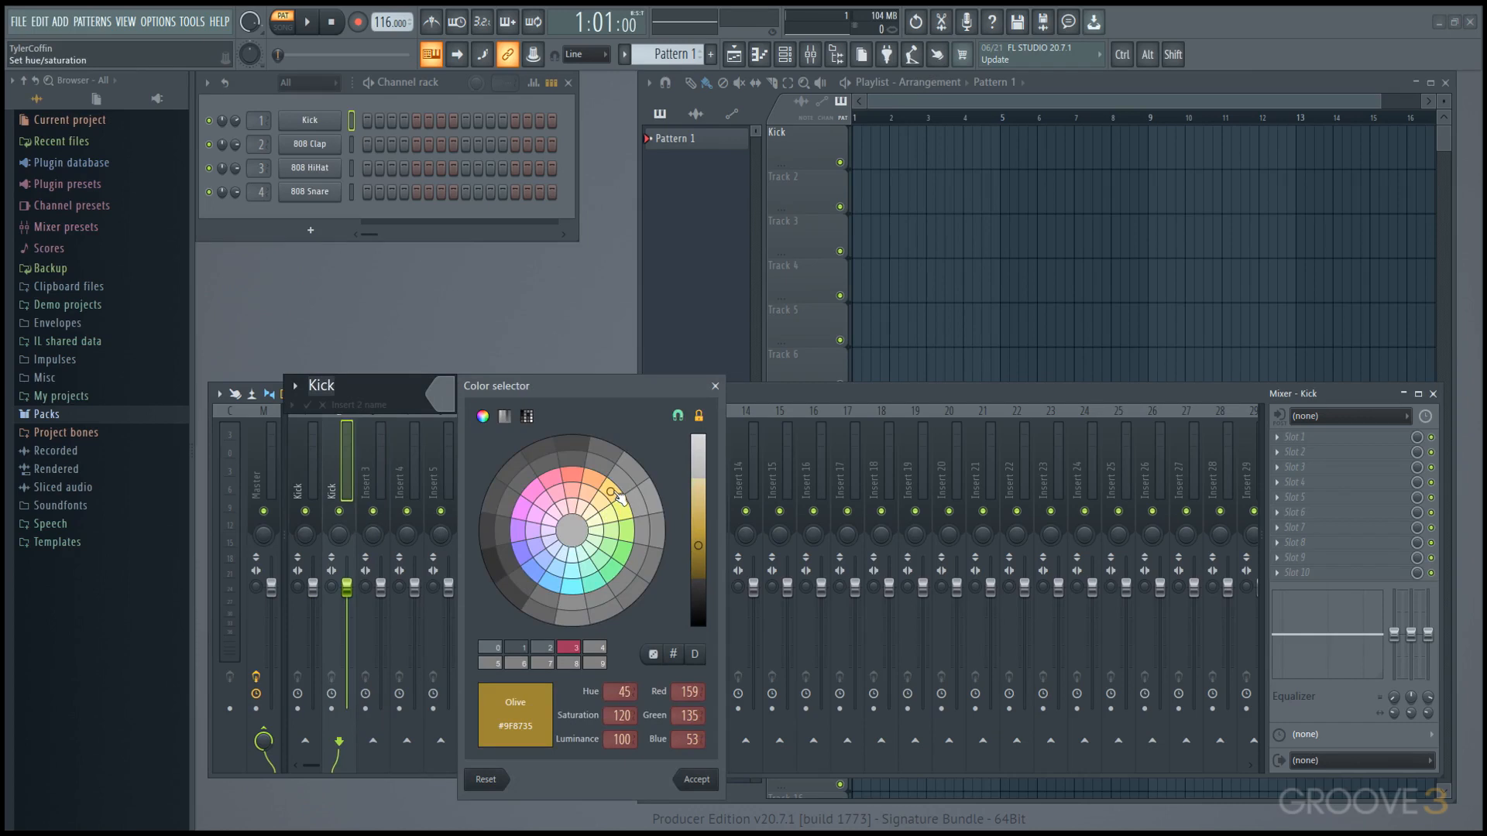
left_click(698, 416)
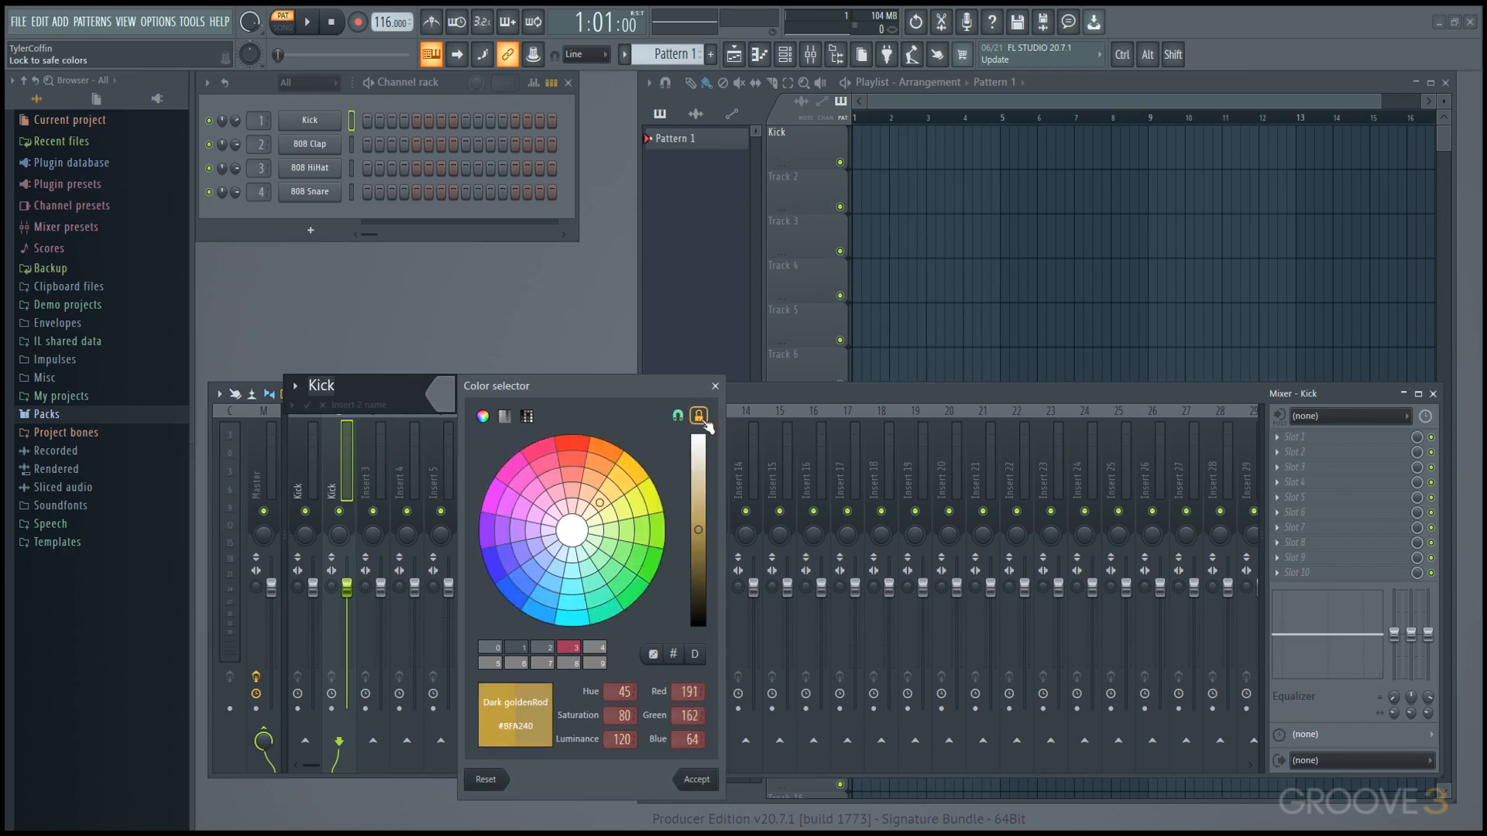
mouse_move(620, 469)
left_mouse_down()
mouse_move(600, 514)
mouse_move(557, 468)
mouse_move(525, 584)
mouse_move(586, 512)
left_mouse_up()
left_click(677, 416)
left_click(699, 416)
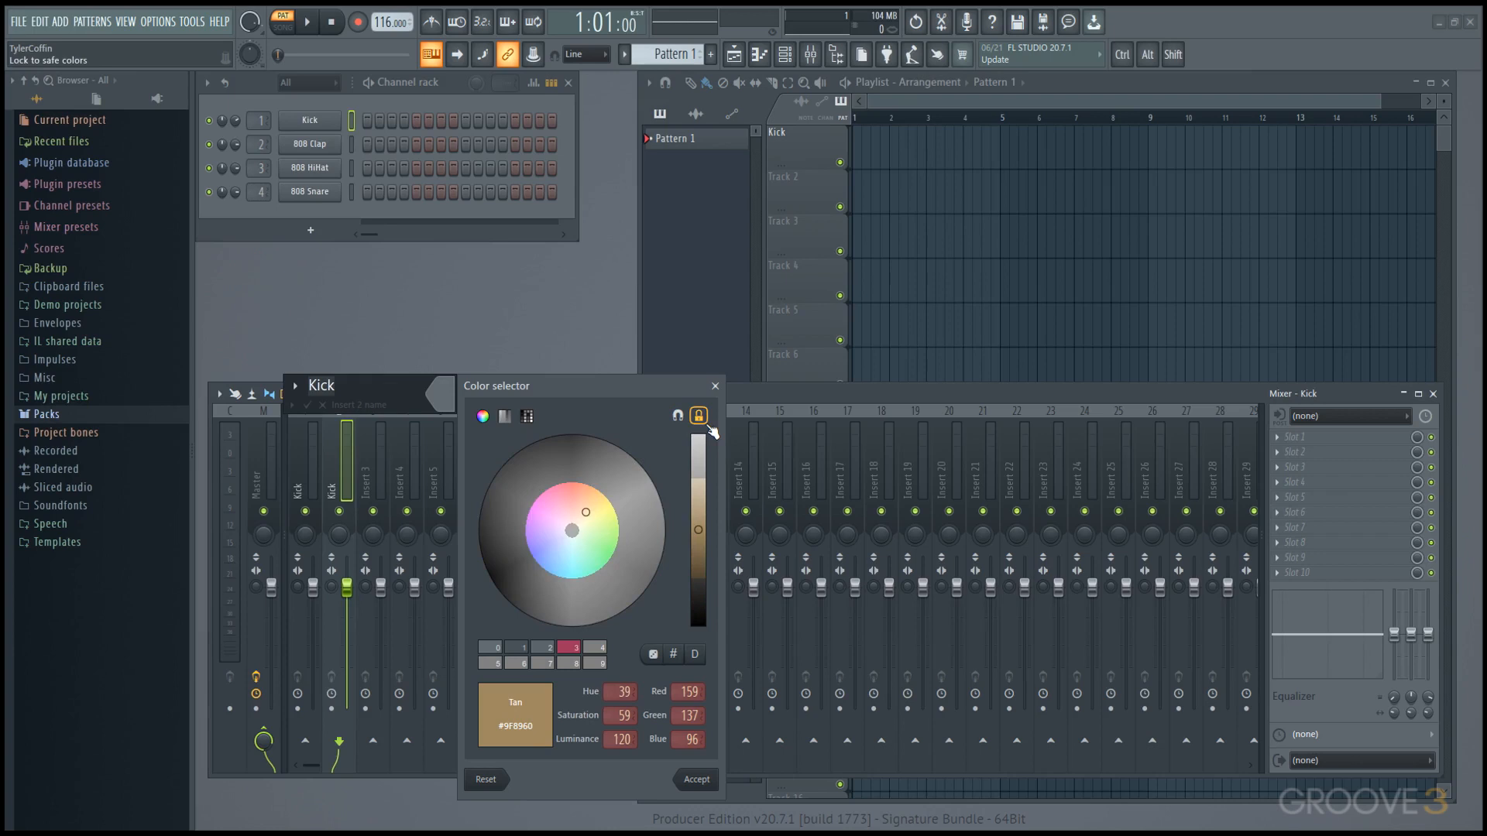
left_click(697, 779)
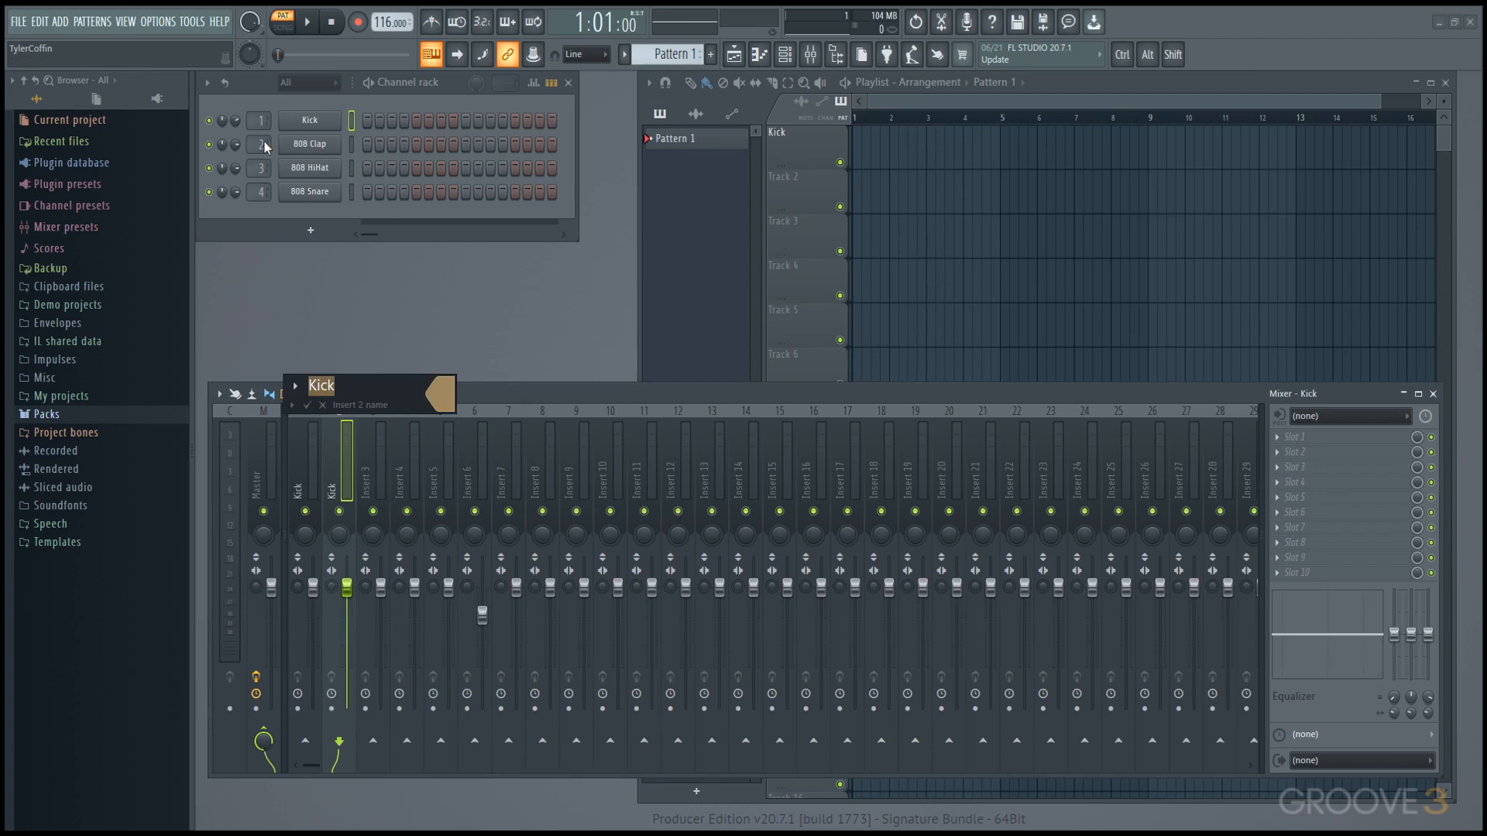
type("Clap")
key("Return")
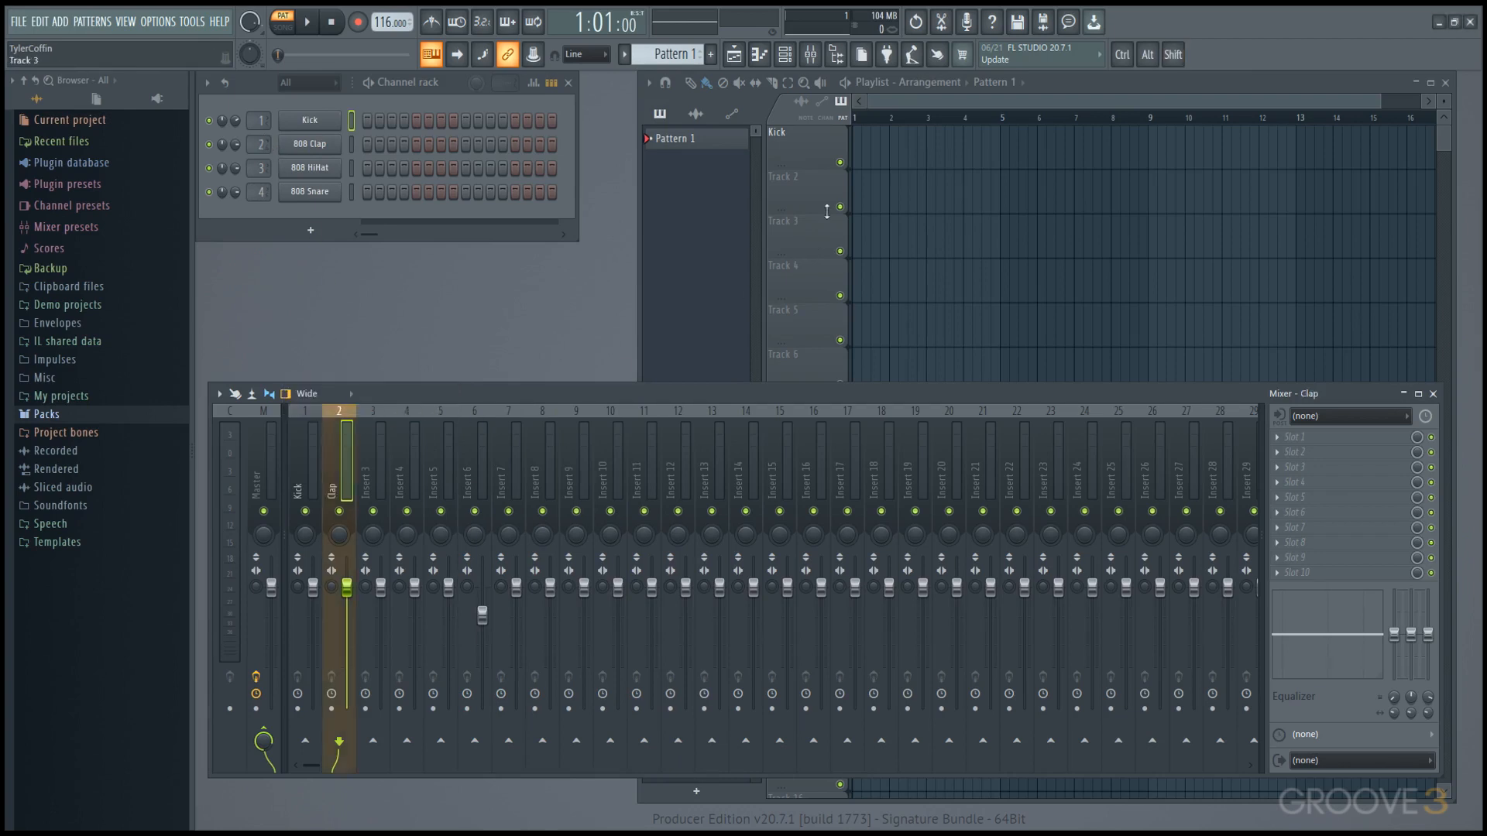
Assign a drum icon to the Kick track in the playlist
double_click(804, 156)
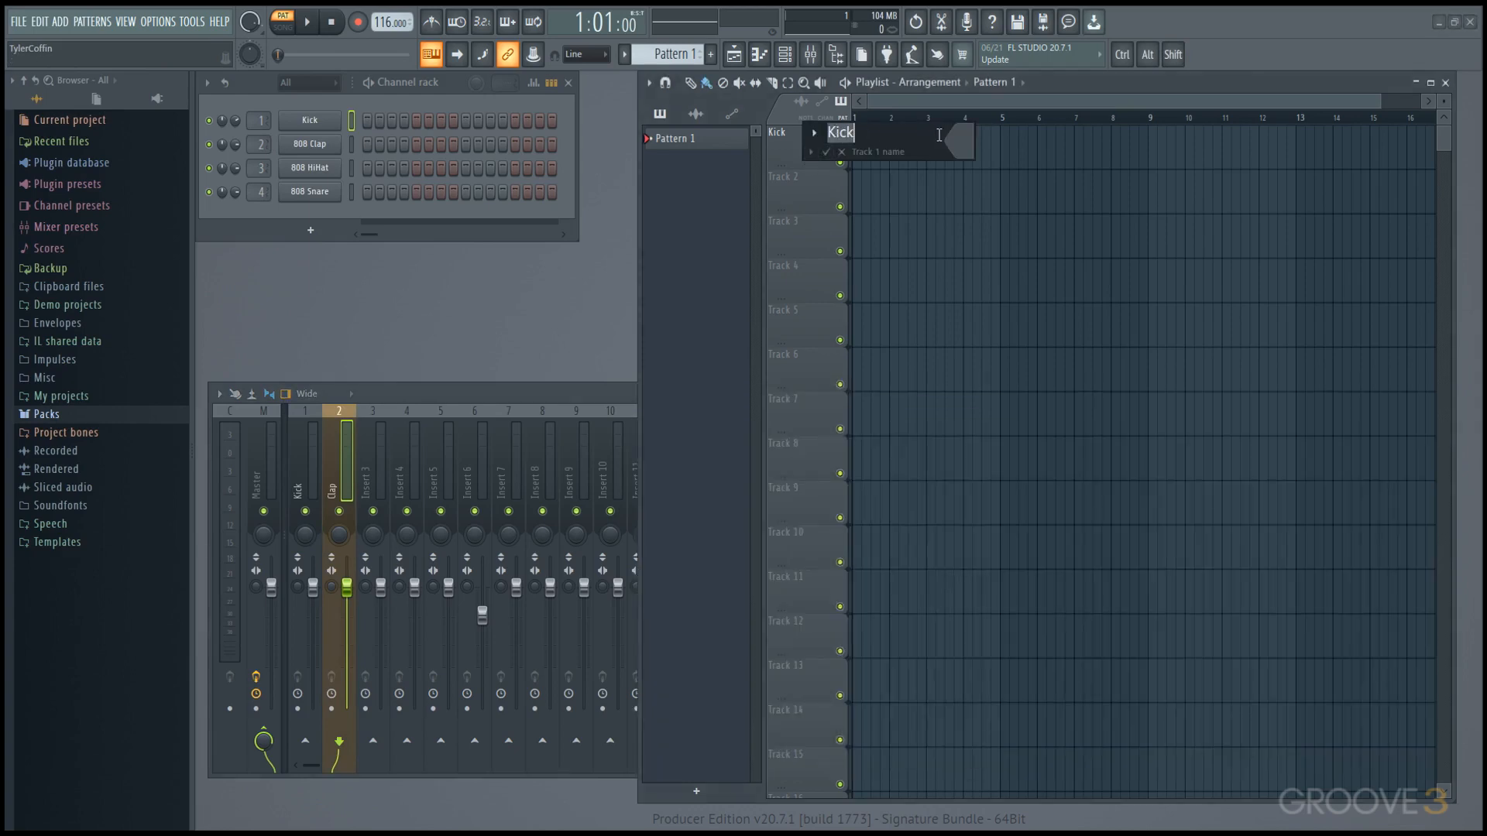
left_click(812, 136)
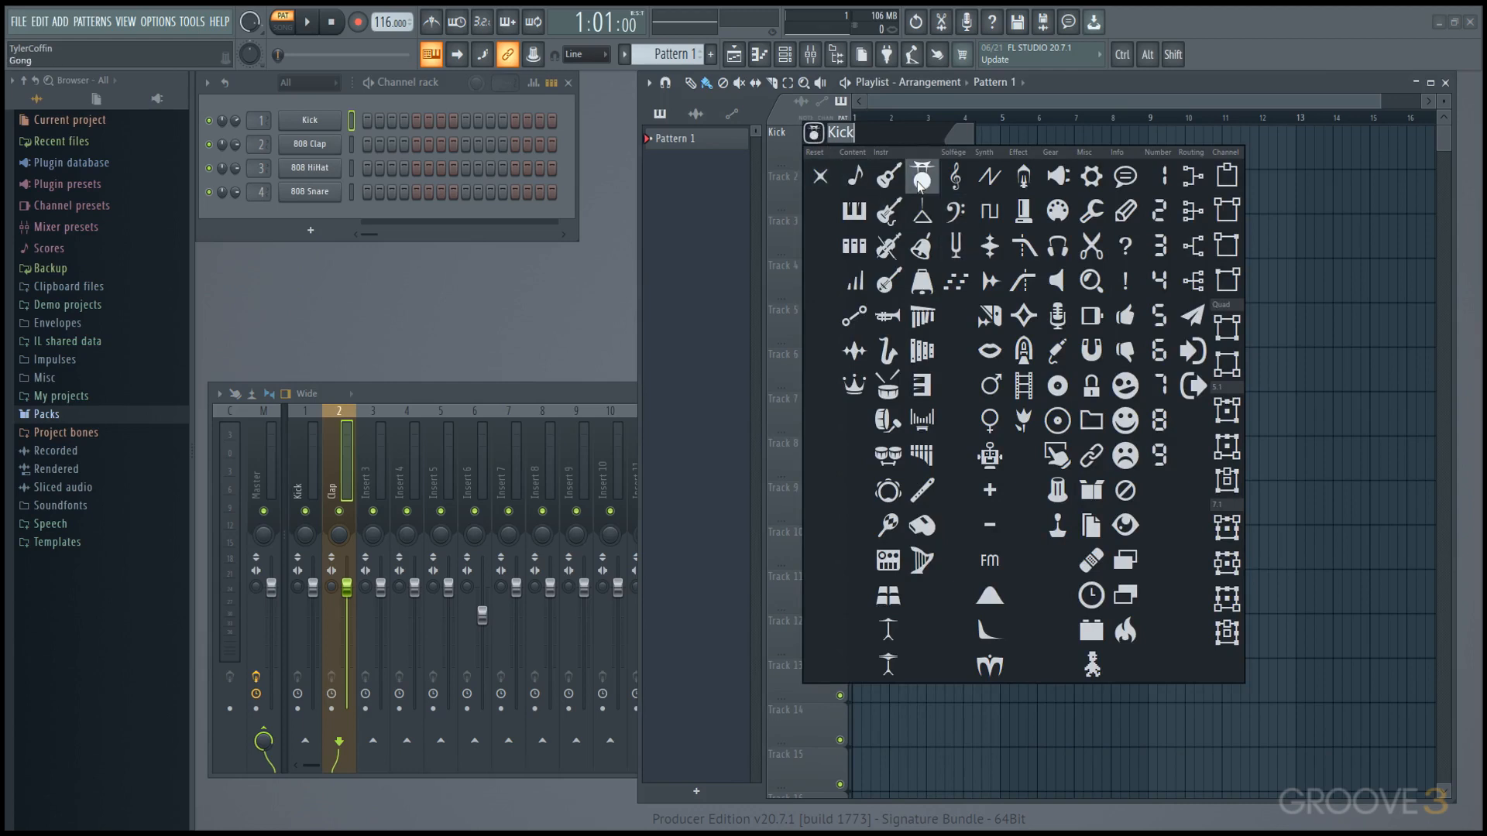
left_click(883, 416)
key("Return")
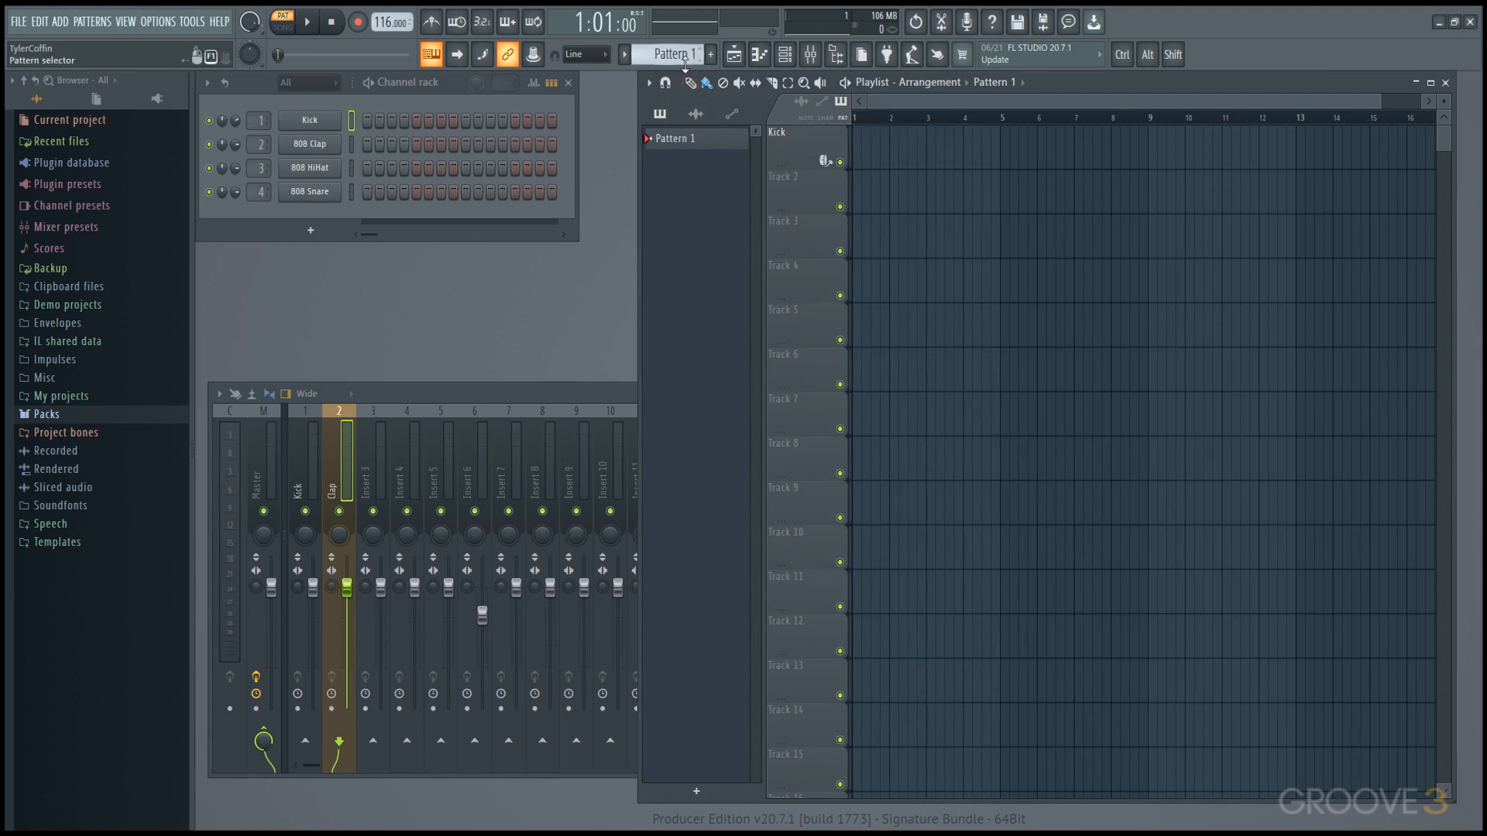
Rename Pattern 1 as Kick
key("F2")
type("Kick")
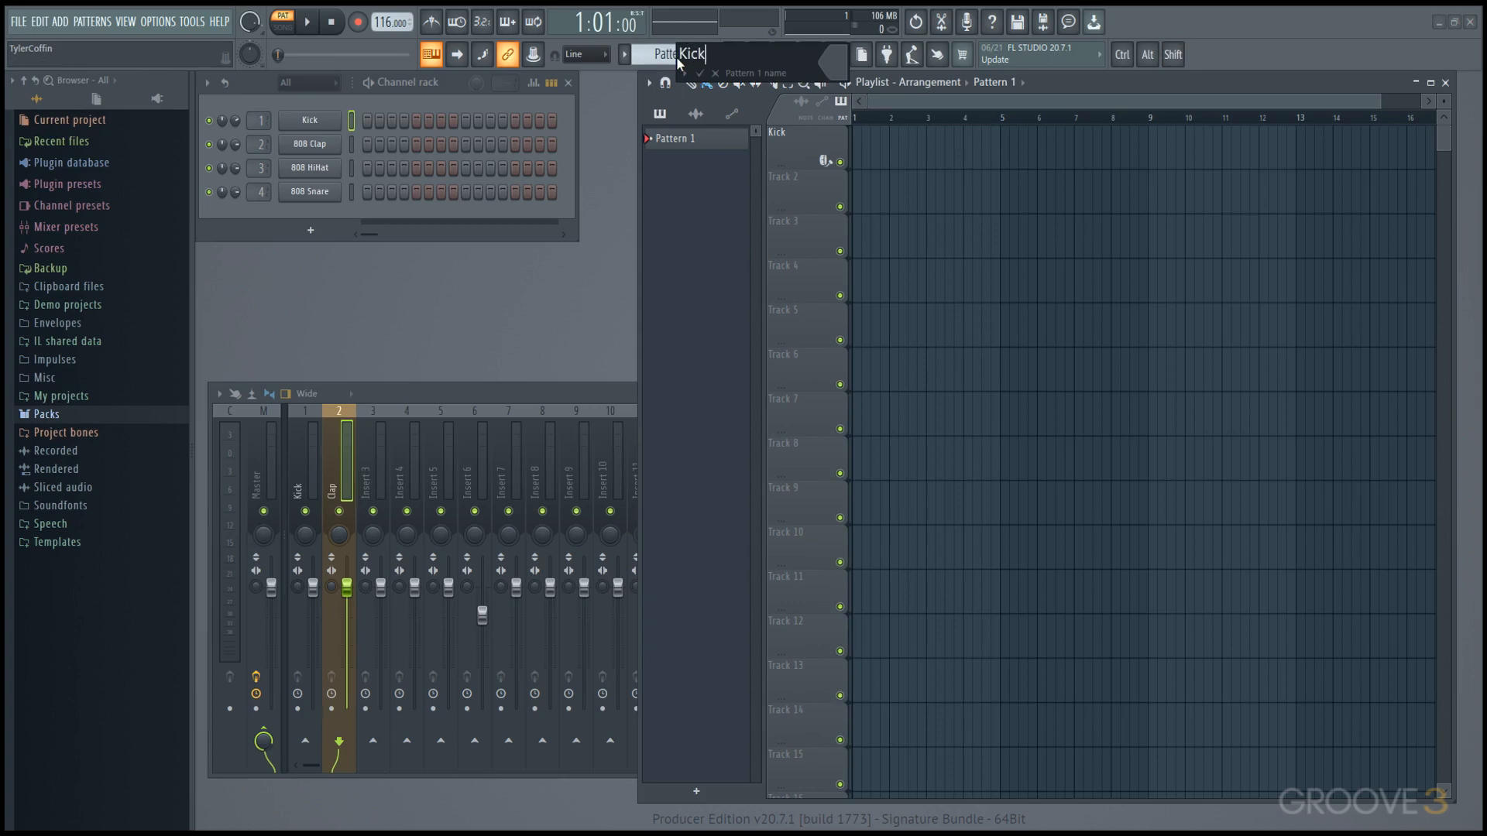
key("Return")
Program Kick channel hits on steps 1, 5, 9 and 13, and place the Kick pattern at bar 1 of the Kick track
left_click(369, 122)
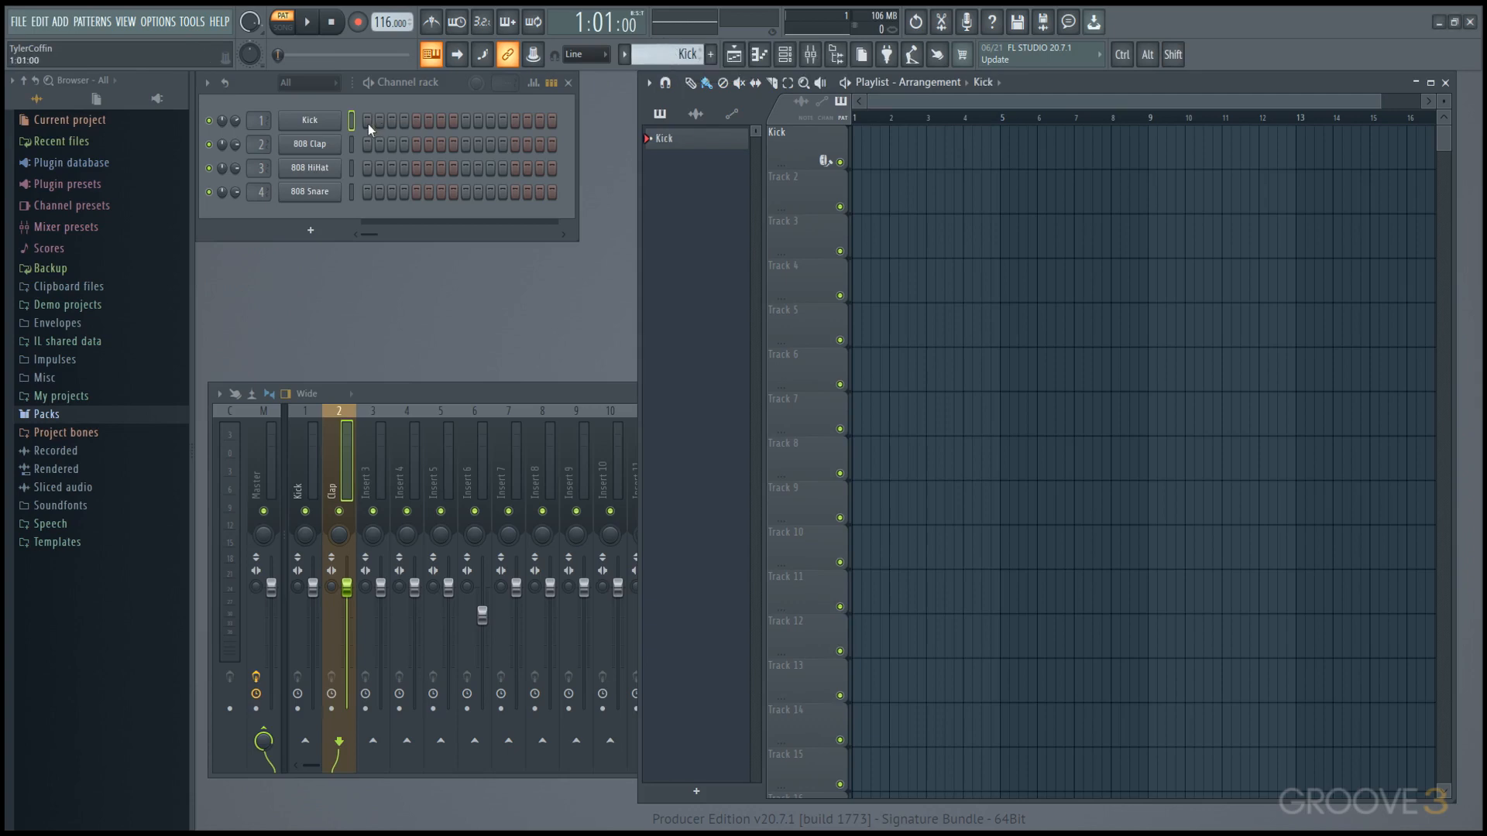
left_click(466, 120)
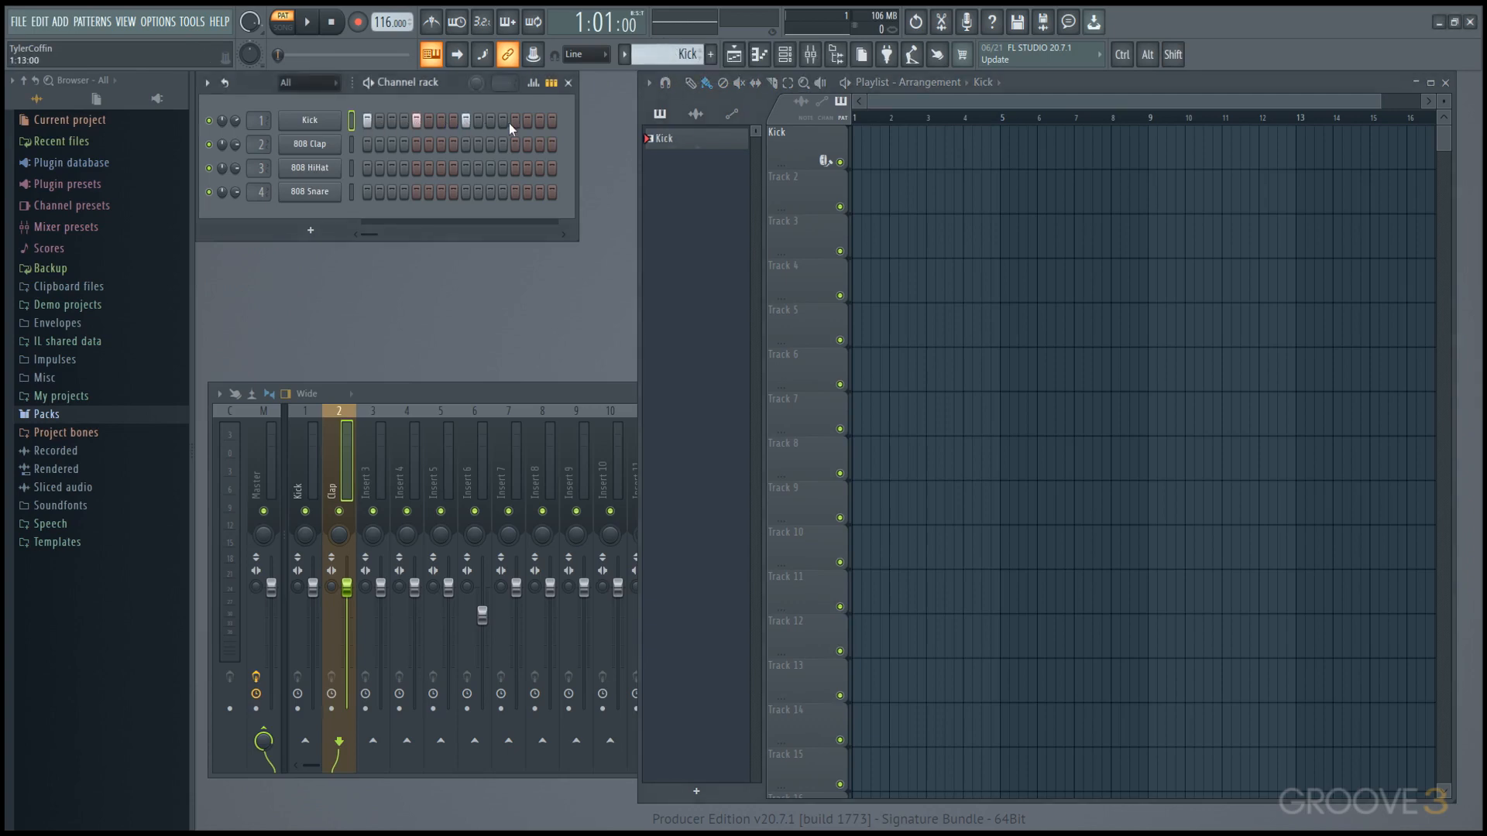
left_click(879, 151)
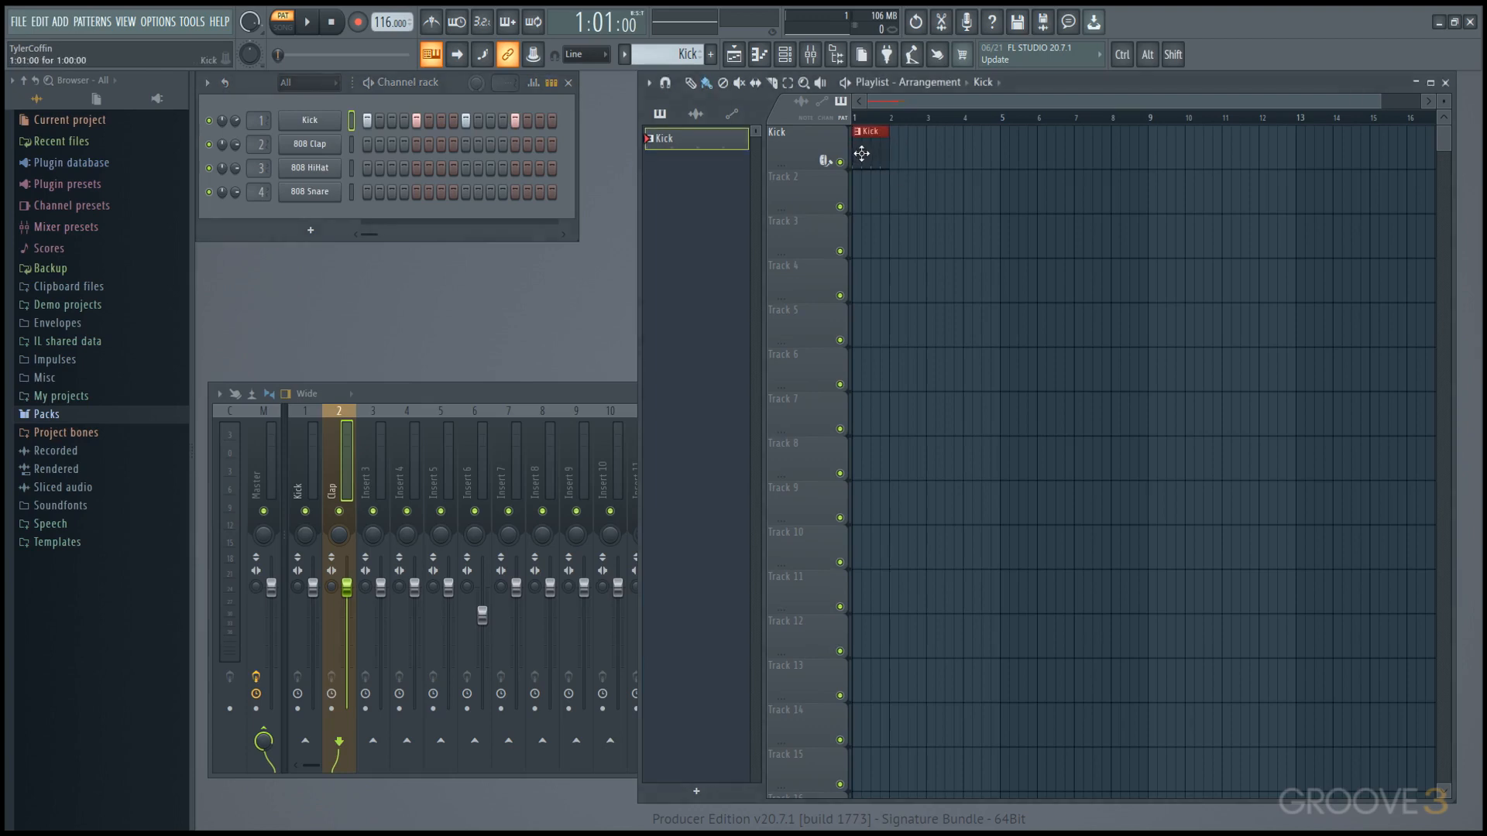
Create a new pattern named Snare
left_click(710, 53)
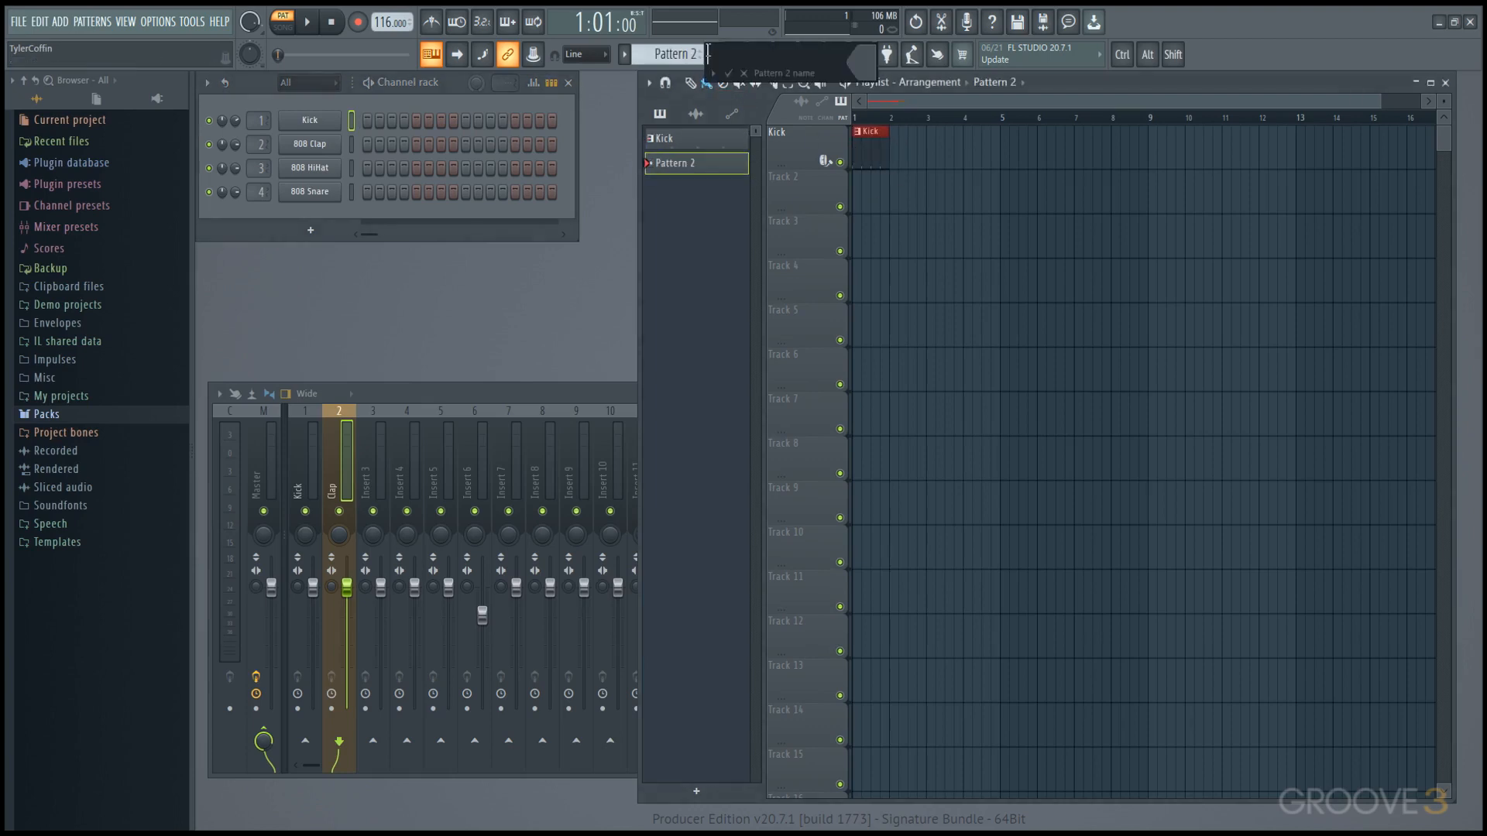
type("Snare")
key("Return")
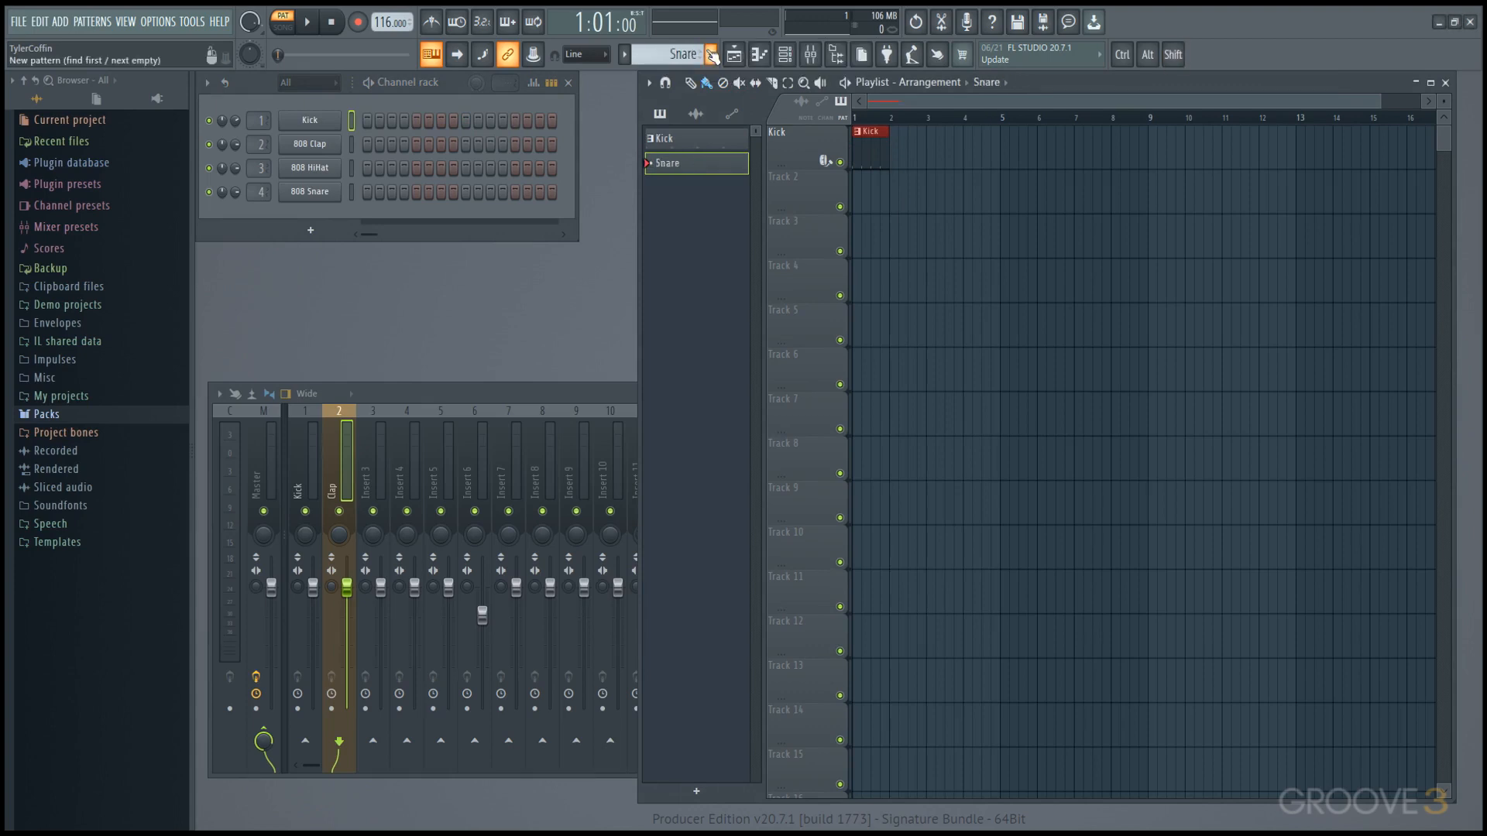
Program 808 Snare hits on steps 5 and 13, and place the Snare pattern at bar 1 of Track 2
left_click(417, 193)
left_click(515, 193)
left_click(852, 184)
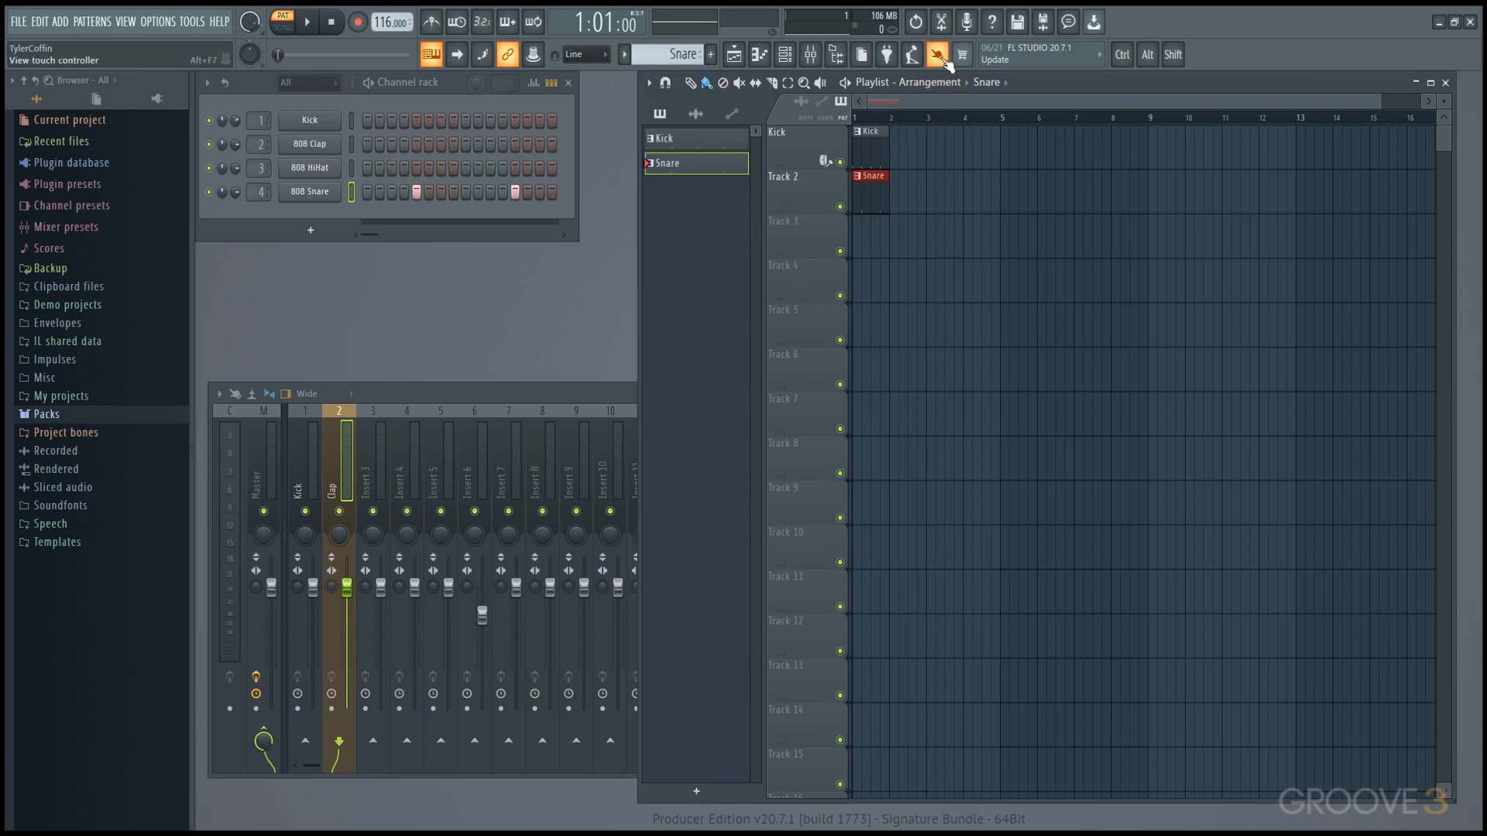
Select the Kick channel, open the touch controller over the workspace, and load its Pads - 4x4 preset
left_click(352, 121)
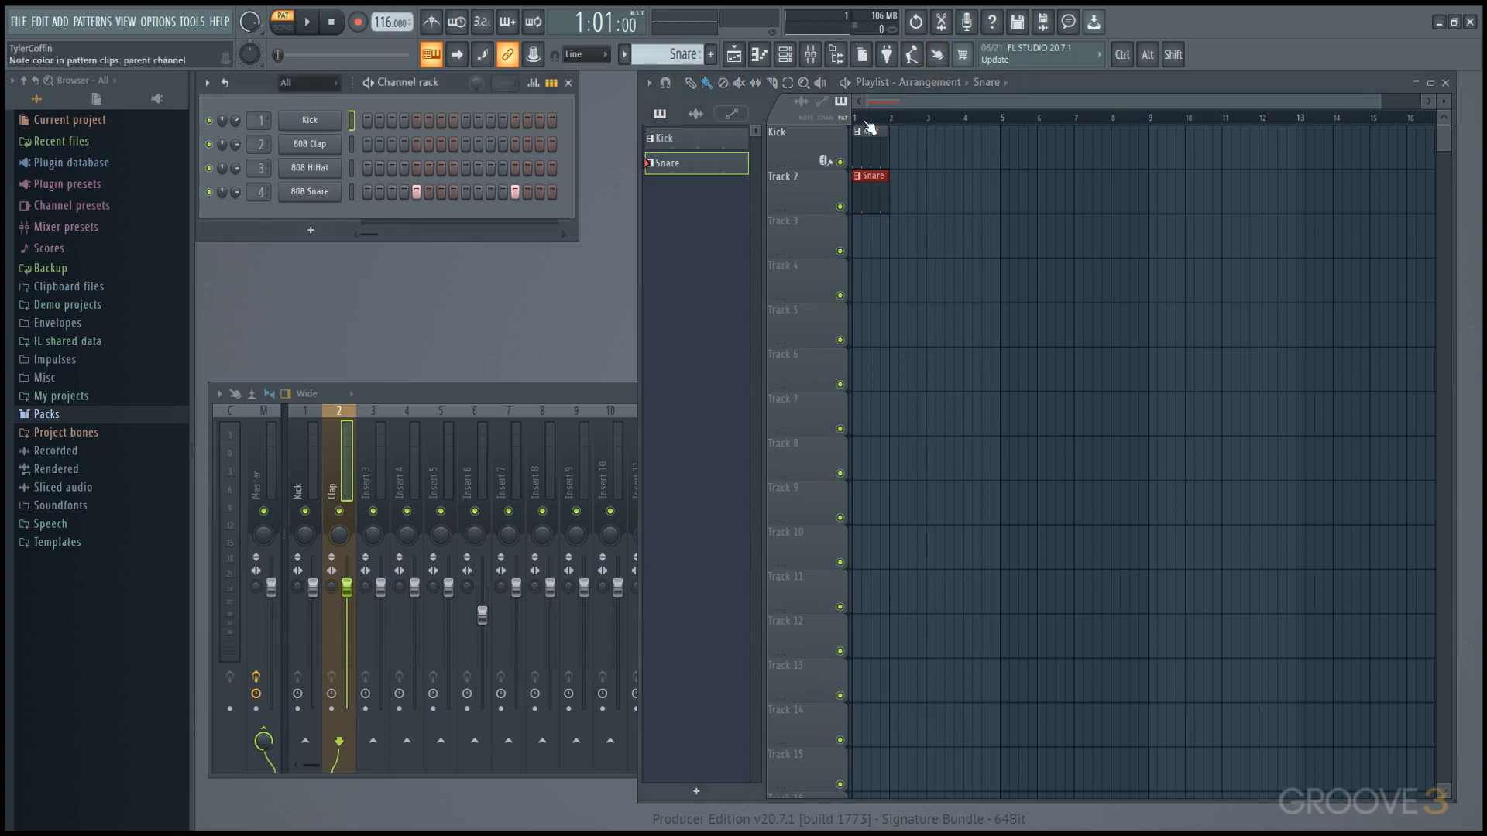
left_click(936, 56)
left_click_drag(488, 20, 690, 160)
left_click(335, 154)
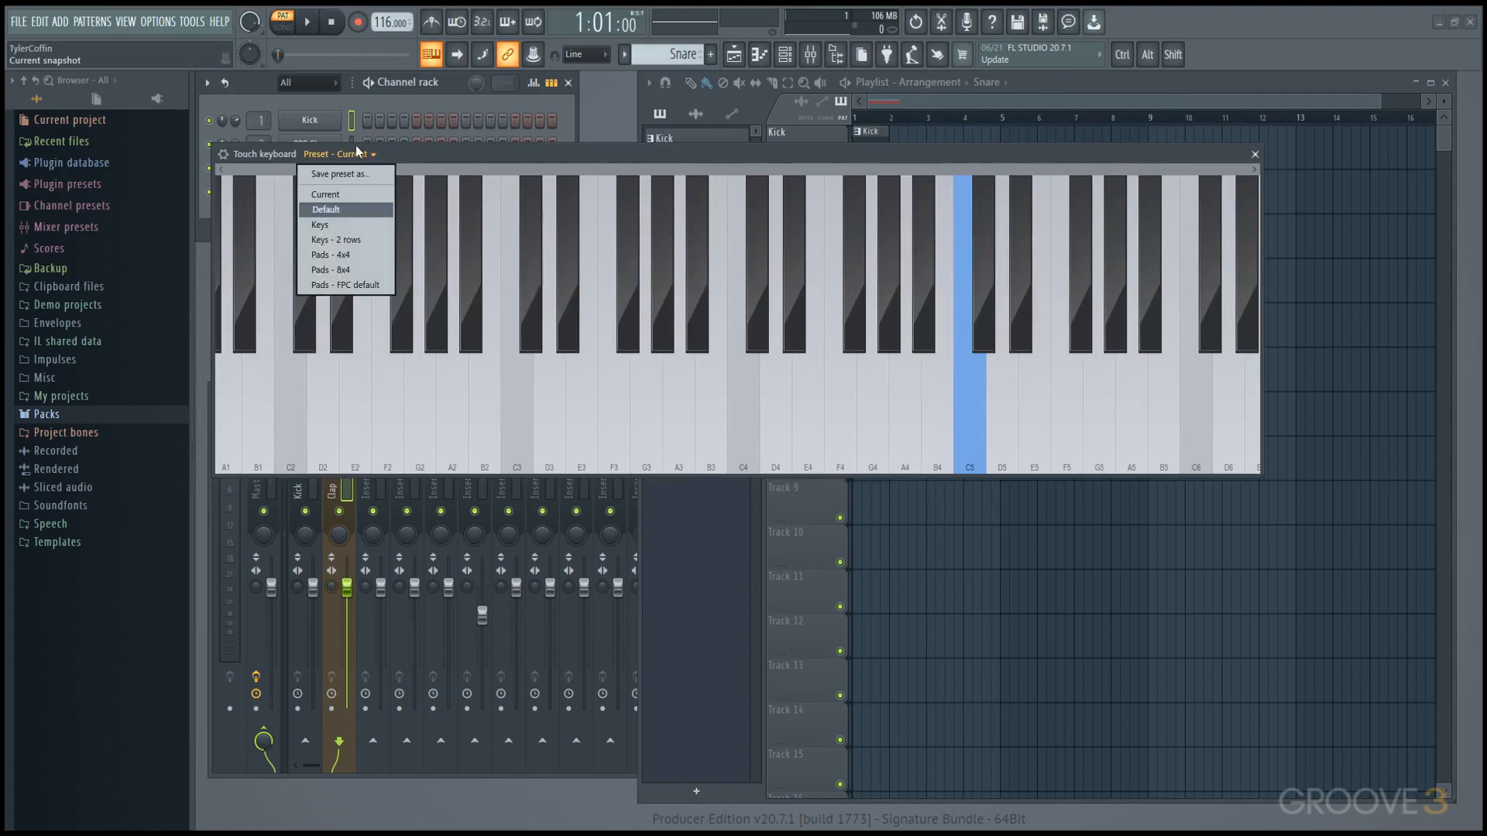
left_click(350, 254)
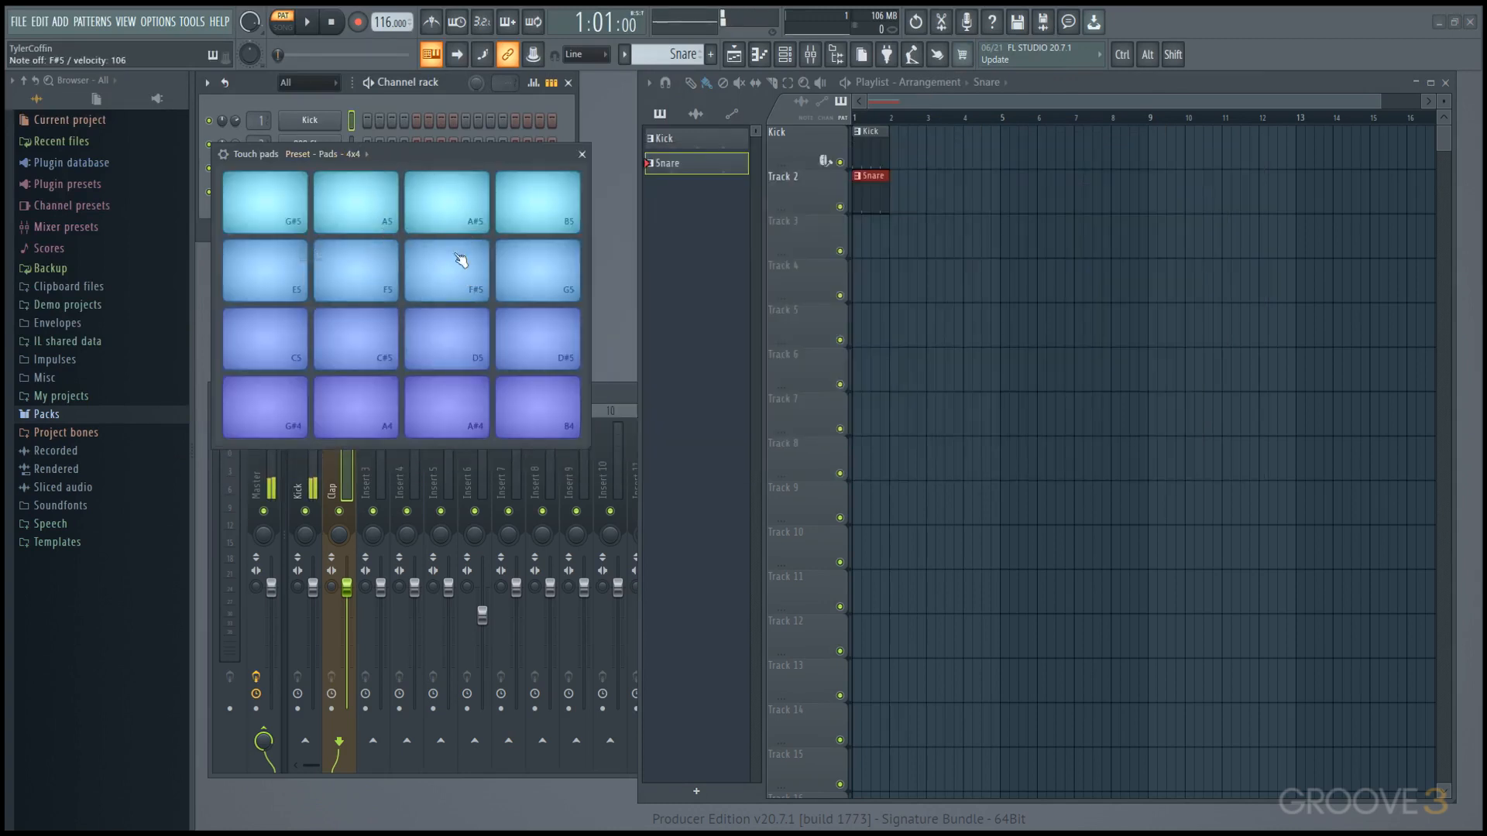
Load the touch controller's Keys preset, play several Kick notes on the keyboard, and close the controller
left_click(353, 155)
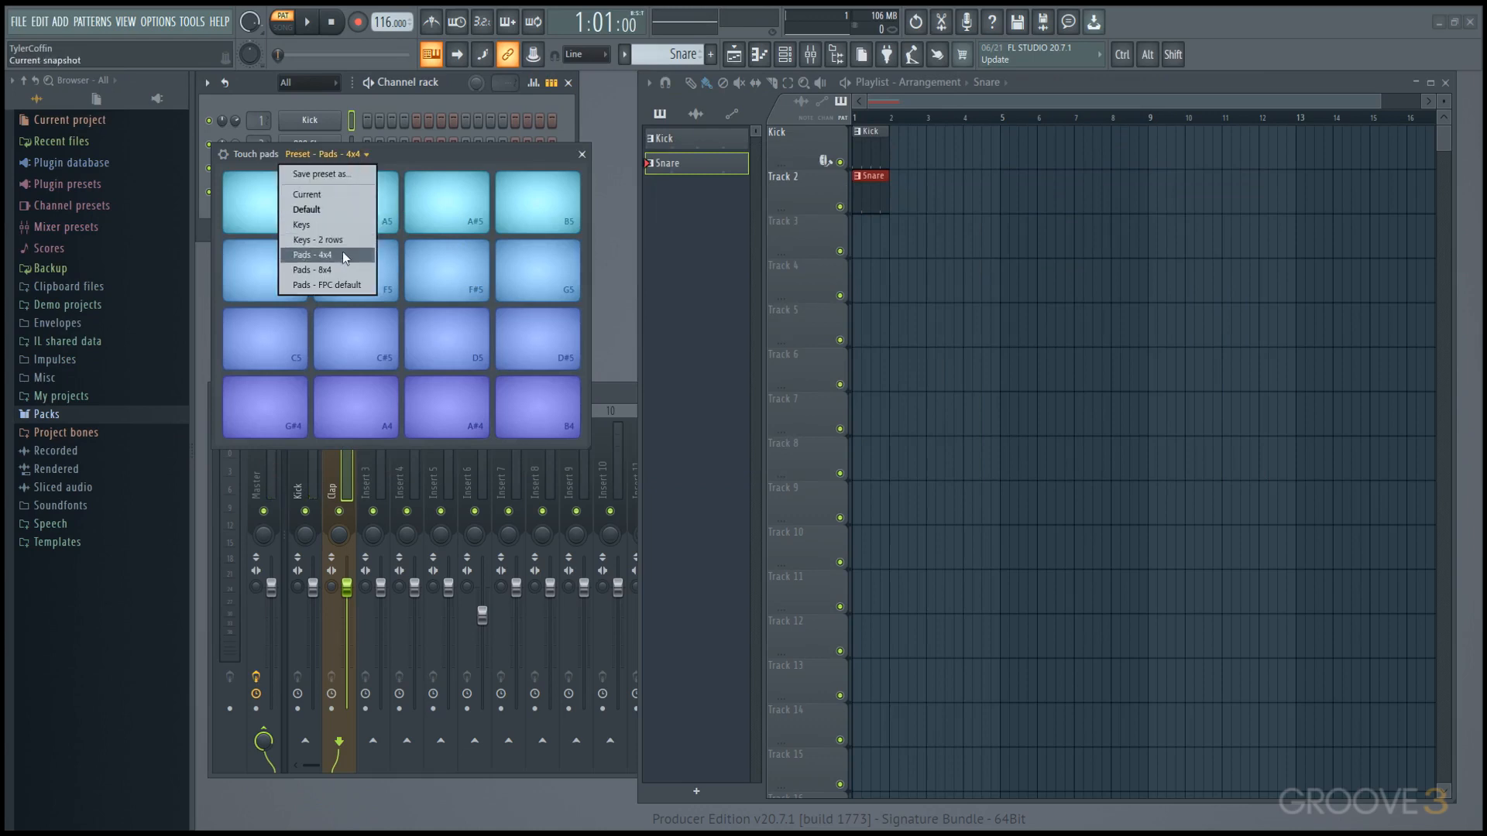
left_click(356, 226)
left_click(556, 391)
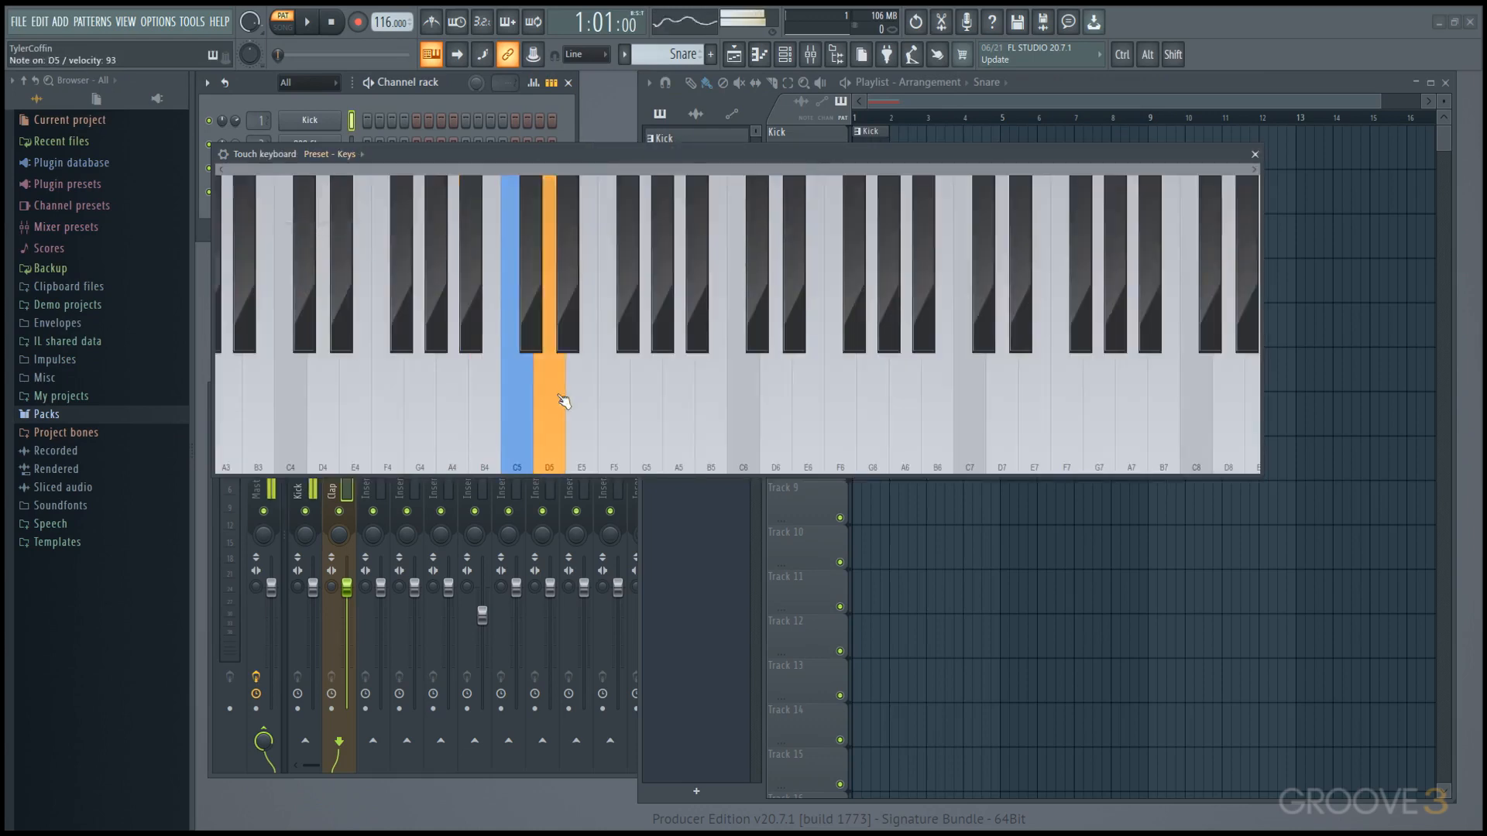
left_click(679, 371)
left_click(917, 454)
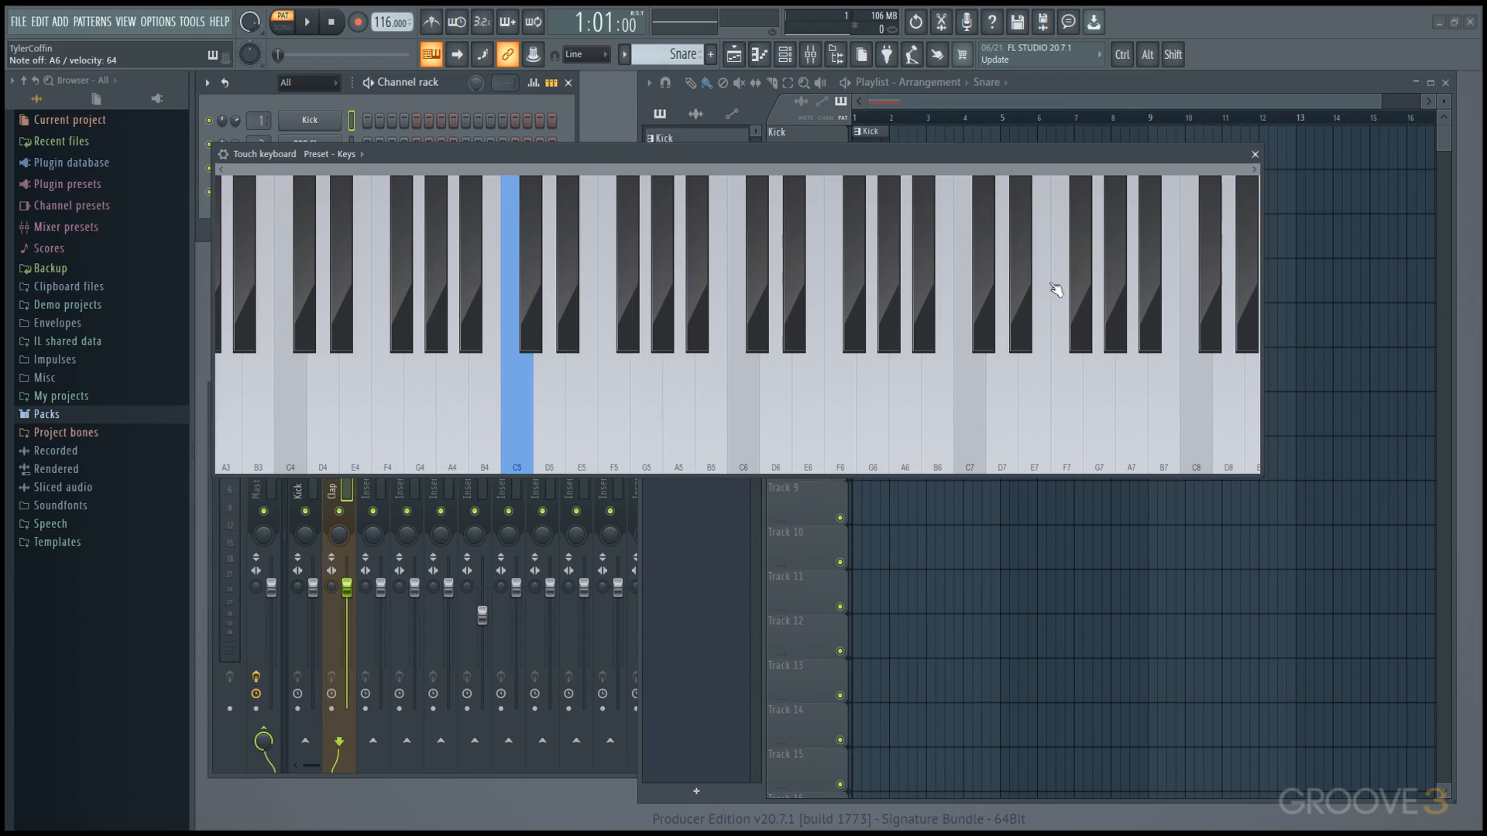
left_click(1255, 154)
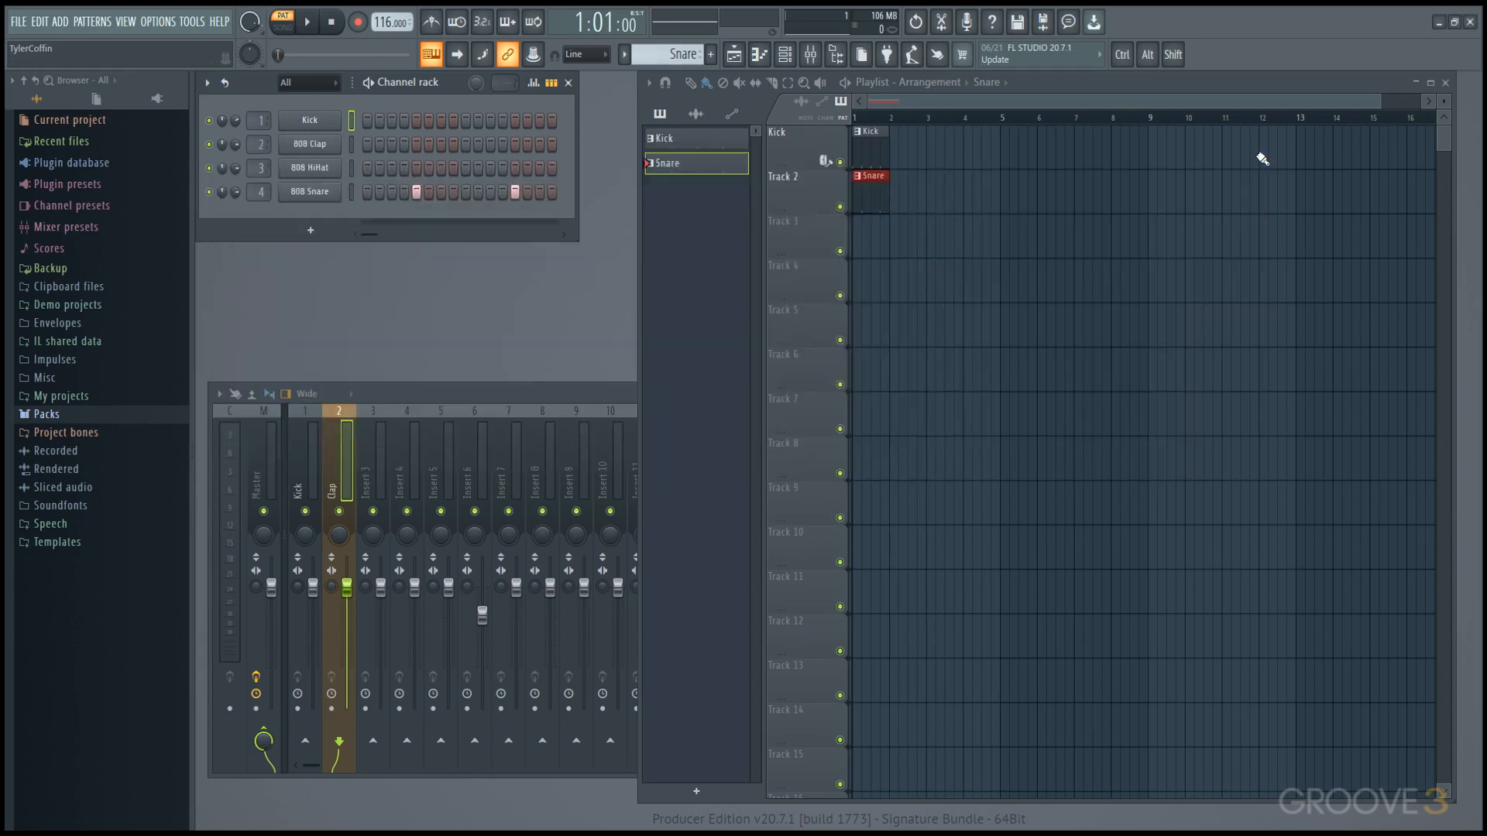
Bring the mixer to the front and try its touch control option
left_click(221, 397)
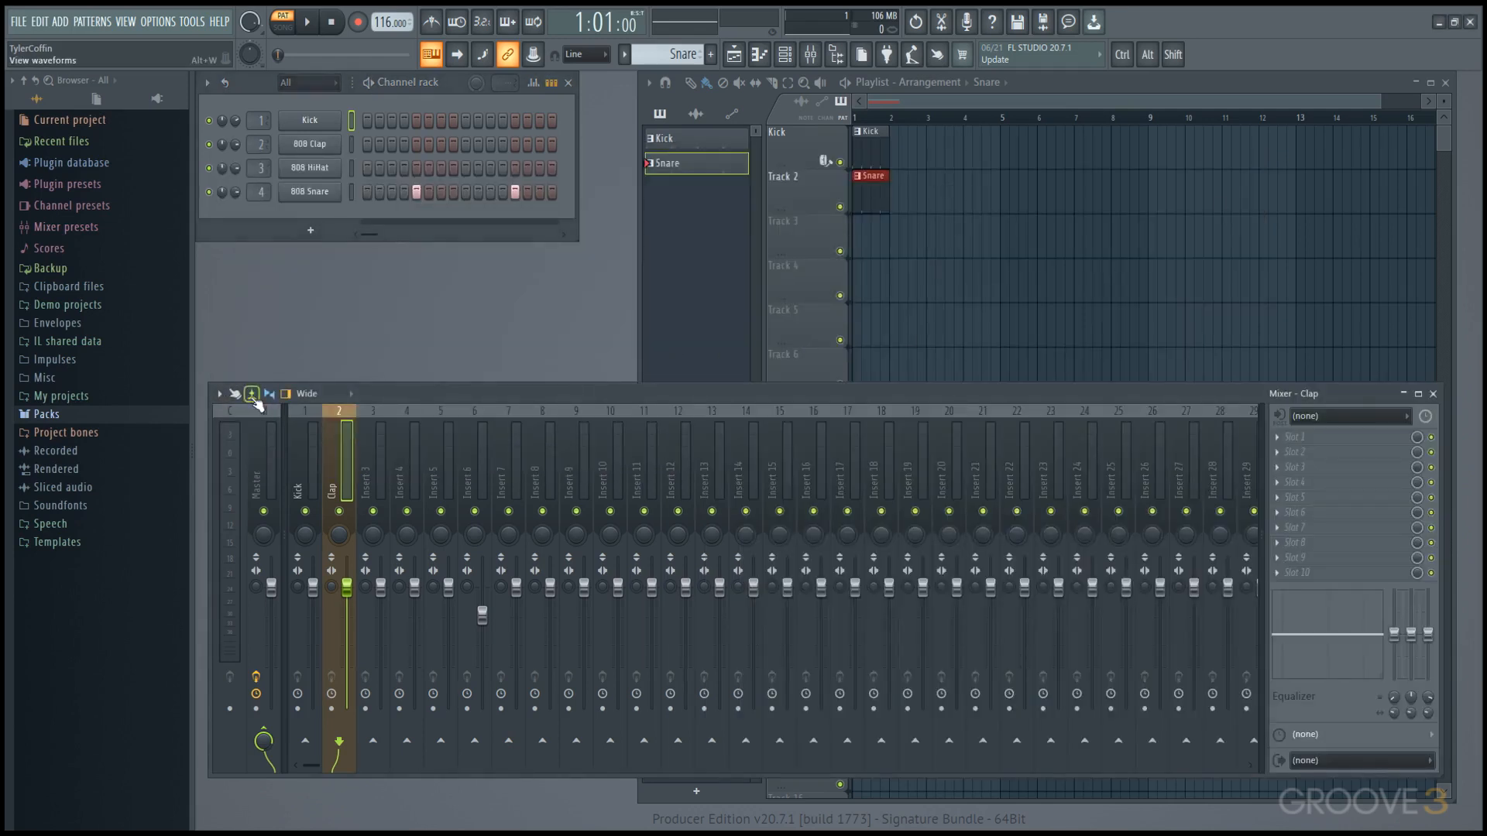
left_click(235, 395)
left_click(242, 399)
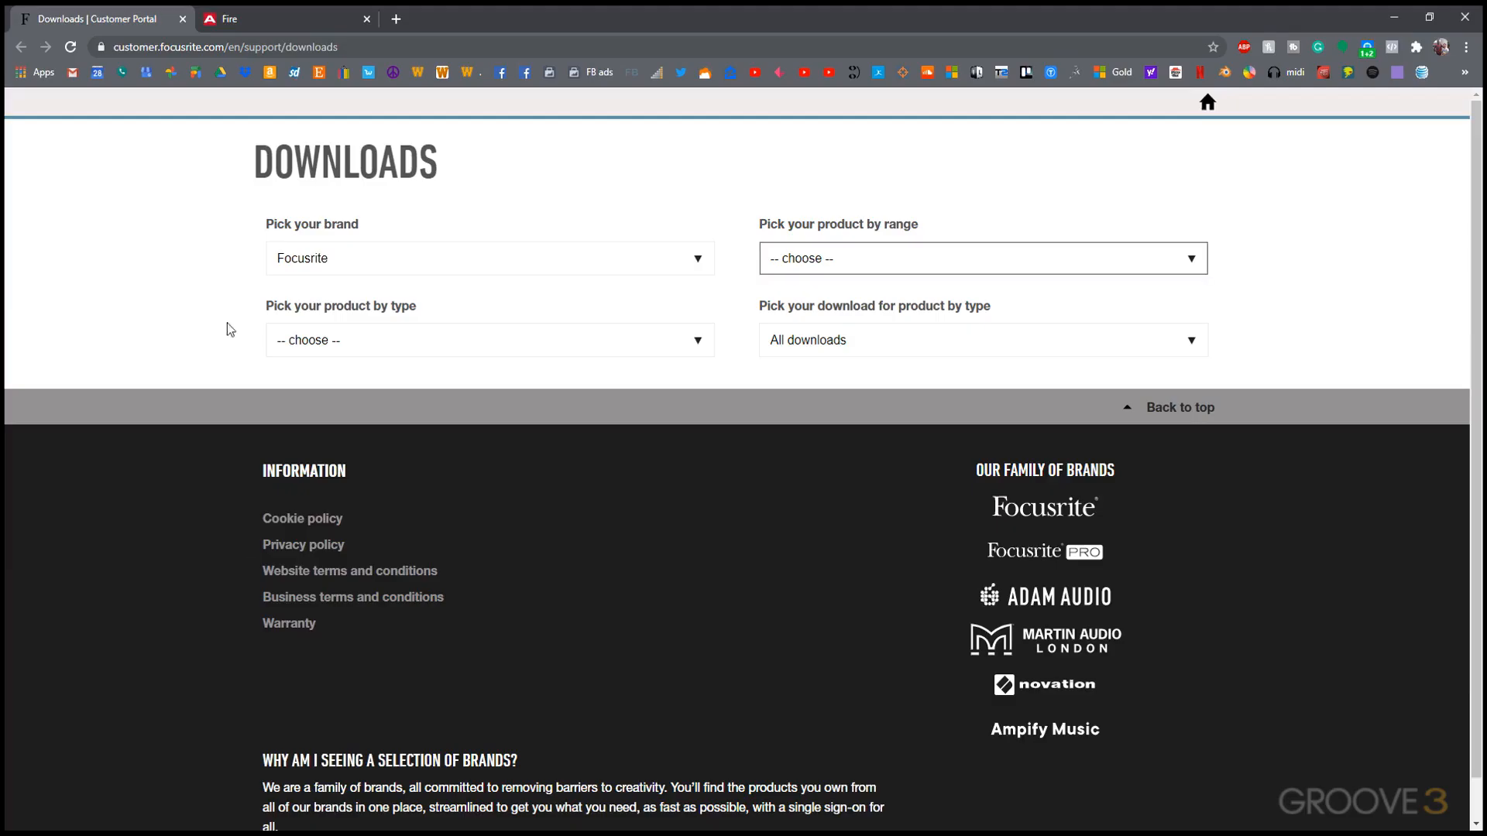
In the web browser, view the Fire page in place of the Focusrite downloads page
left_click(264, 13)
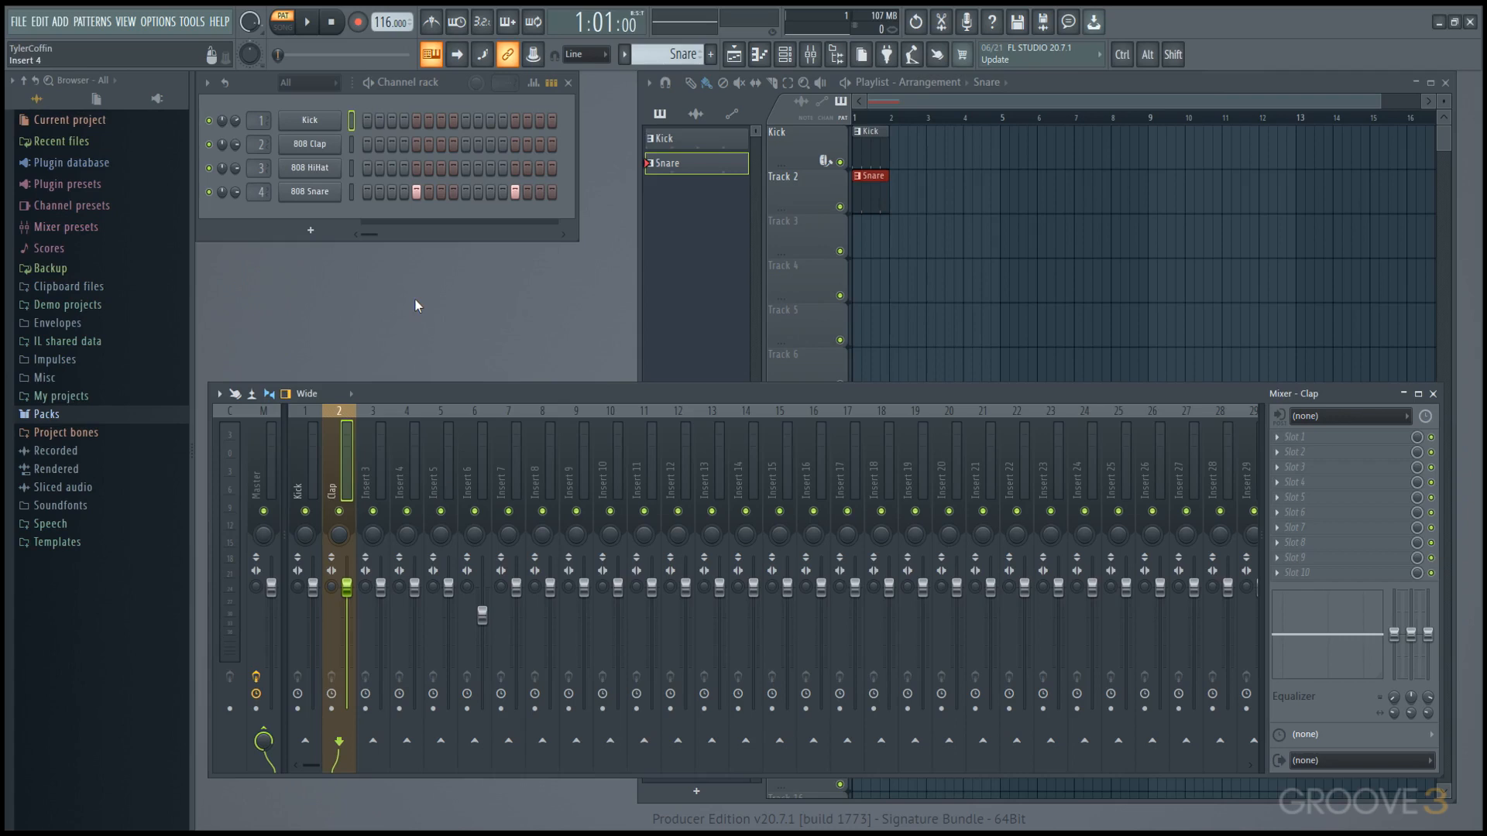
Select the Kick pattern and rework its Kick channel hits to steps 1, 3 and 8
left_click(730, 139)
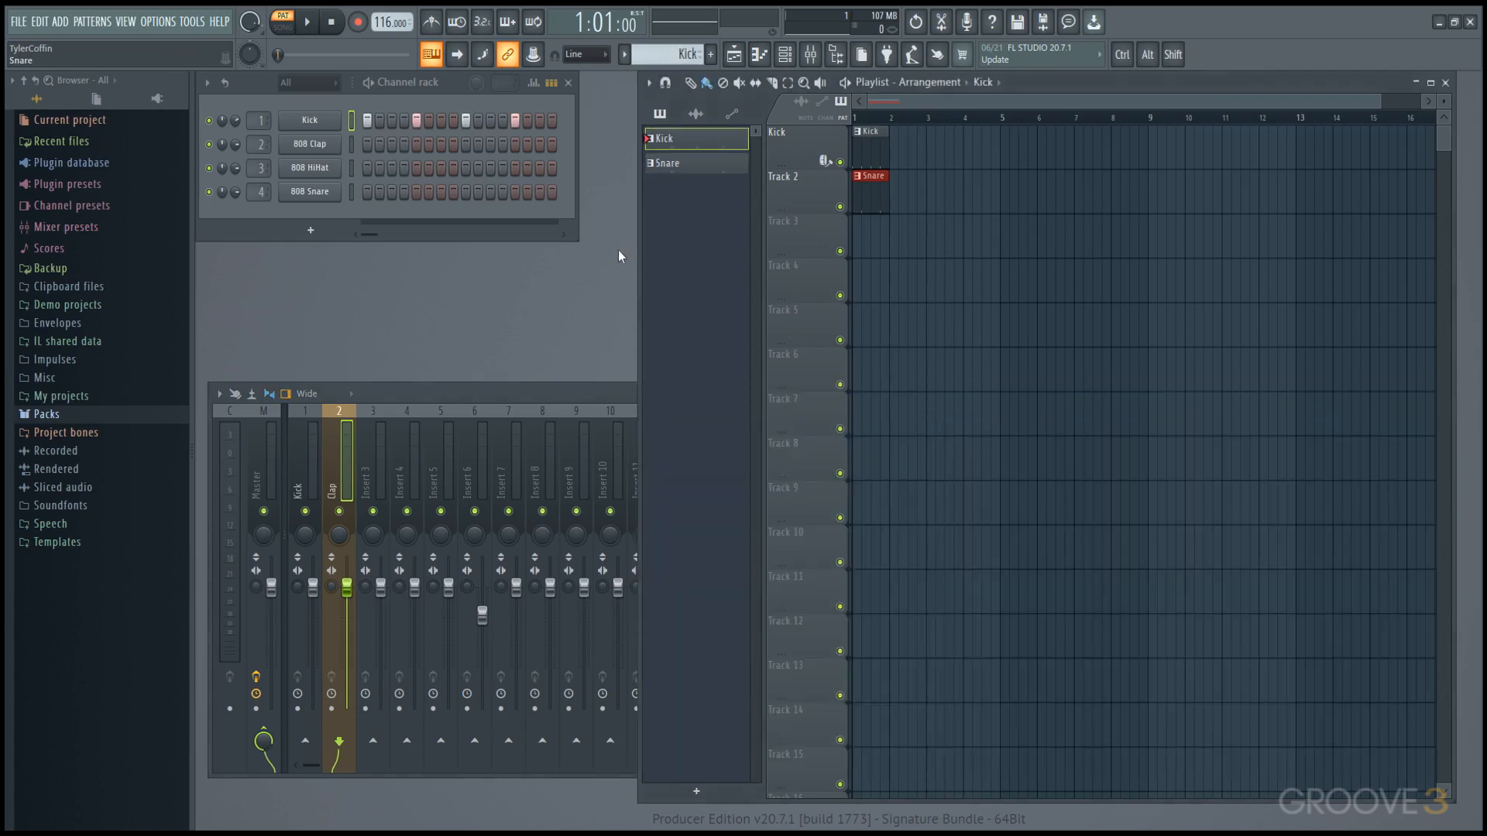
key("ctrl+alt+z")
key("ctrl+alt+z")
key("ctrl+alt+z")
key("ctrl+alt+z")
key("ctrl+alt+z")
Play and stop the Kick pattern repeatedly in pattern mode to audition its rhythm
key("space")
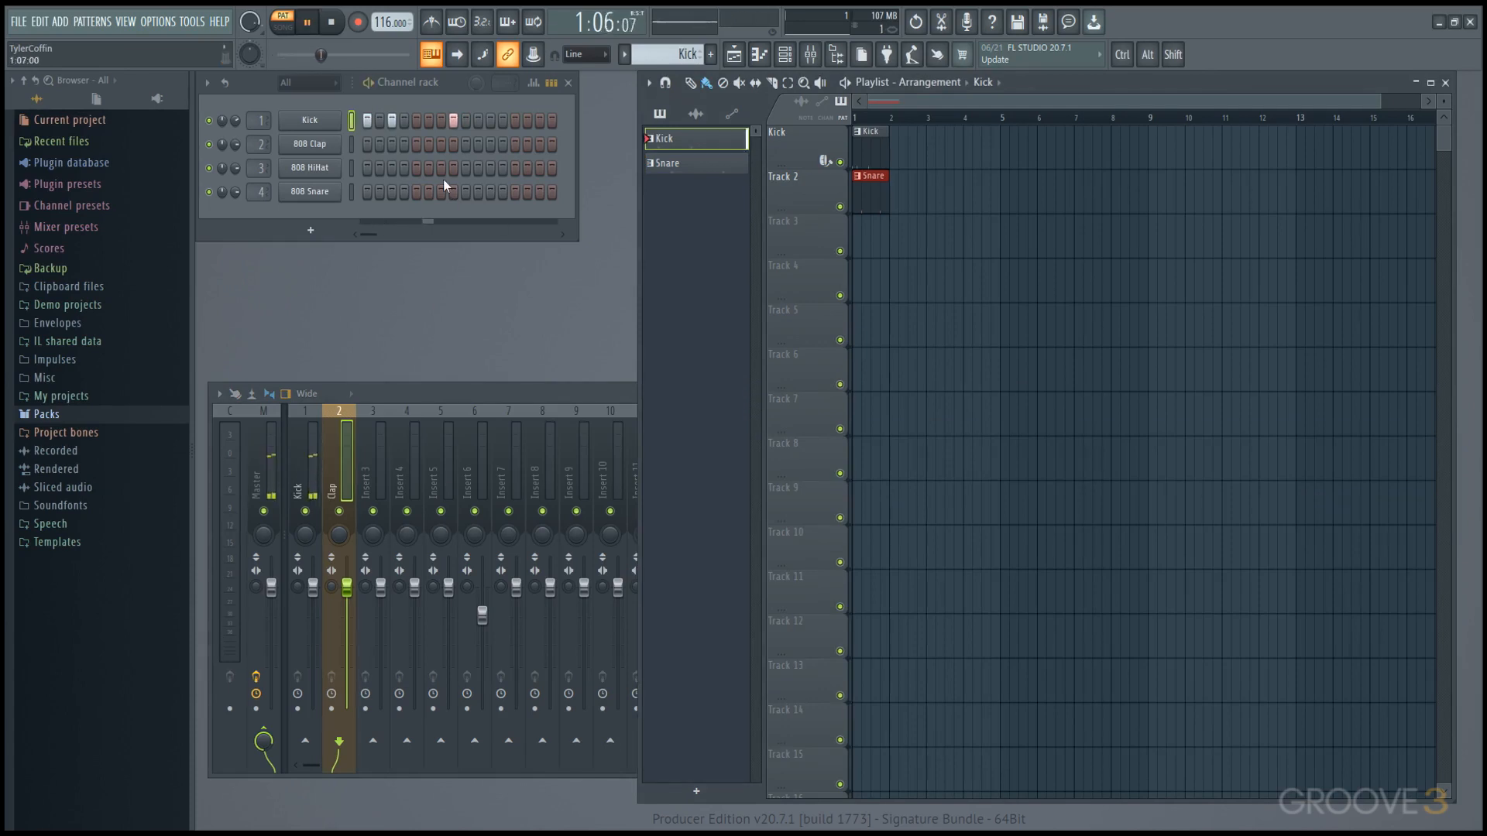
key("space")
key("space")
key("space")
key("space")
key("space")
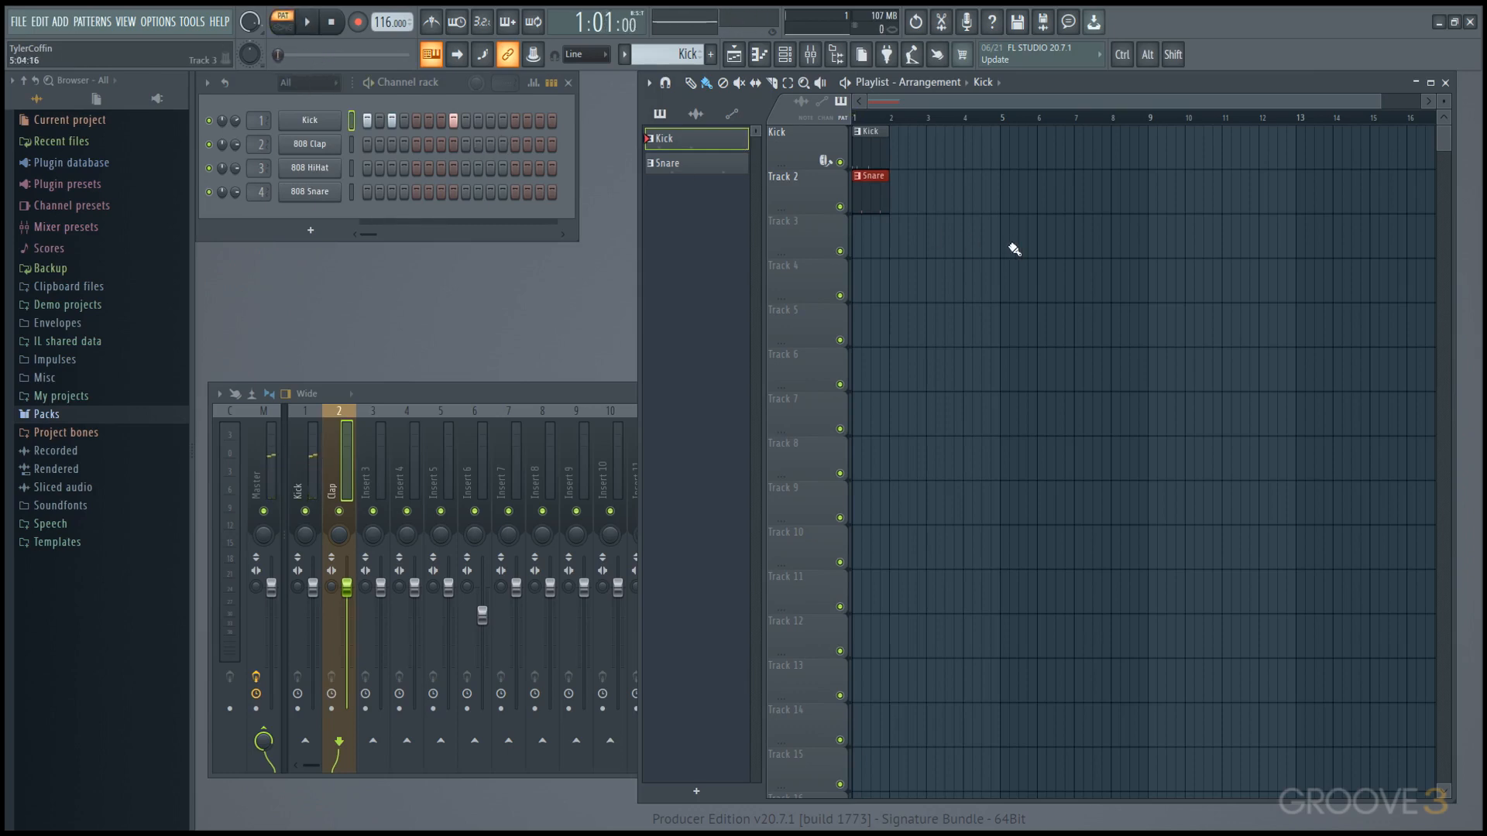
Switch playback to song mode and audition the playlist arrangement with the Kick and Snare clips together
key("l")
key("space")
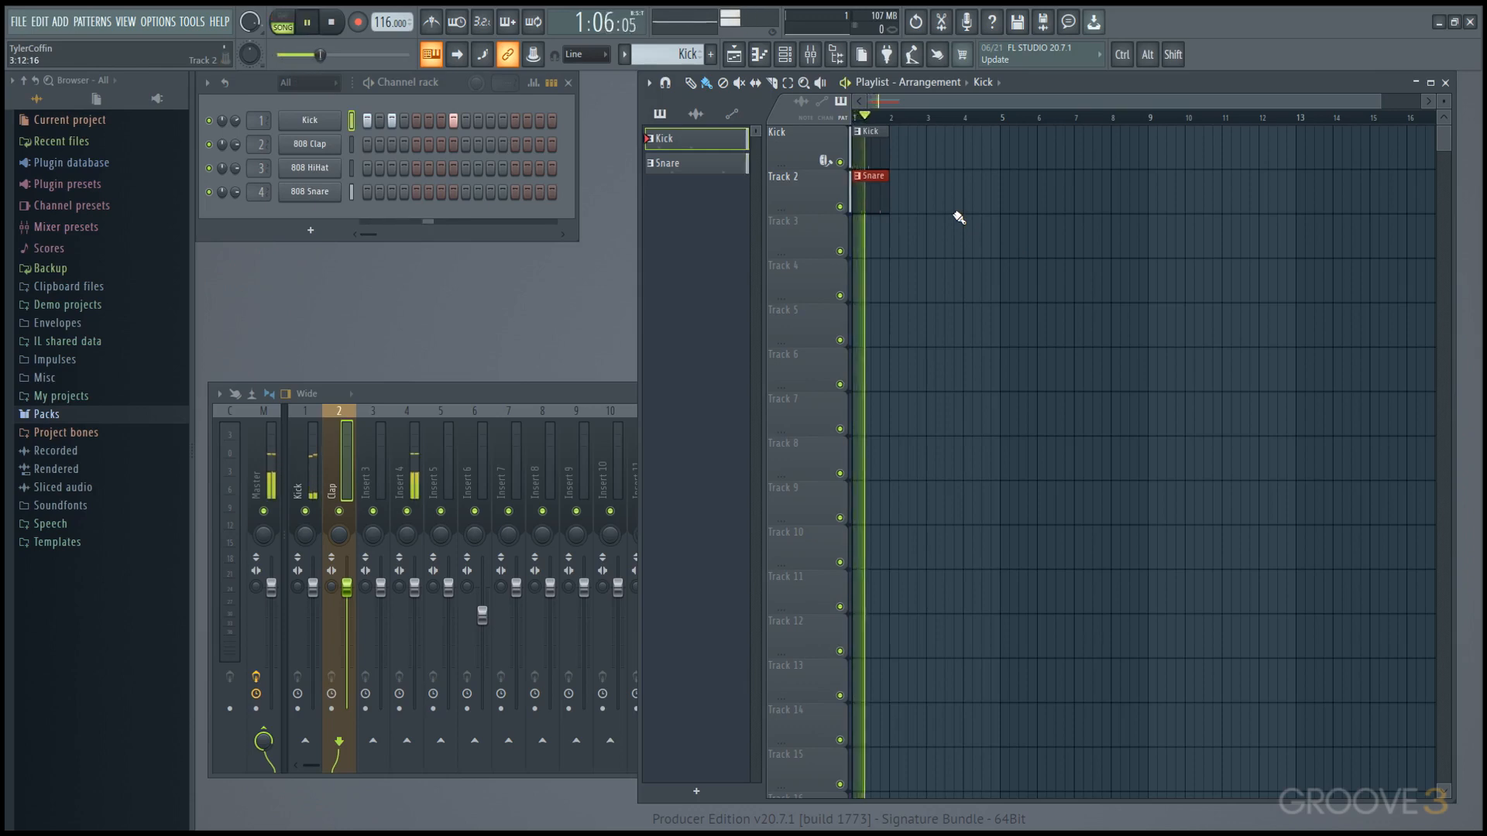
key("space")
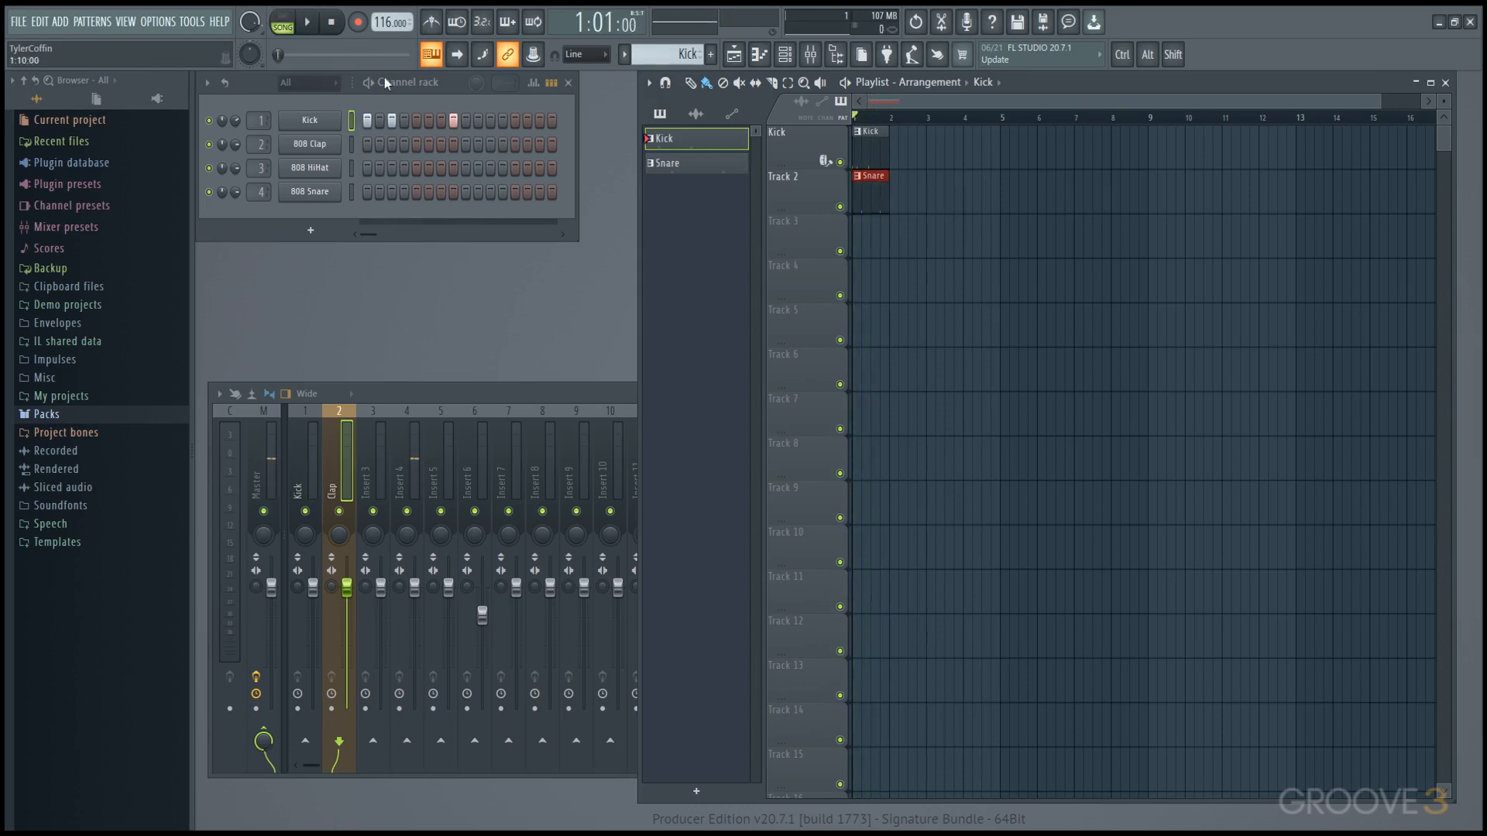
left_click(284, 28)
left_click(284, 30)
key("space")
key("space")
Move the mixer window slightly higher in the workspace
mouse_move(570, 387)
left_mouse_down()
mouse_move(646, 359)
mouse_move(570, 378)
left_mouse_up()
mouse_move(466, 92)
left_mouse_down()
mouse_move(618, 156)
mouse_move(471, 109)
mouse_move(453, 87)
left_mouse_up()
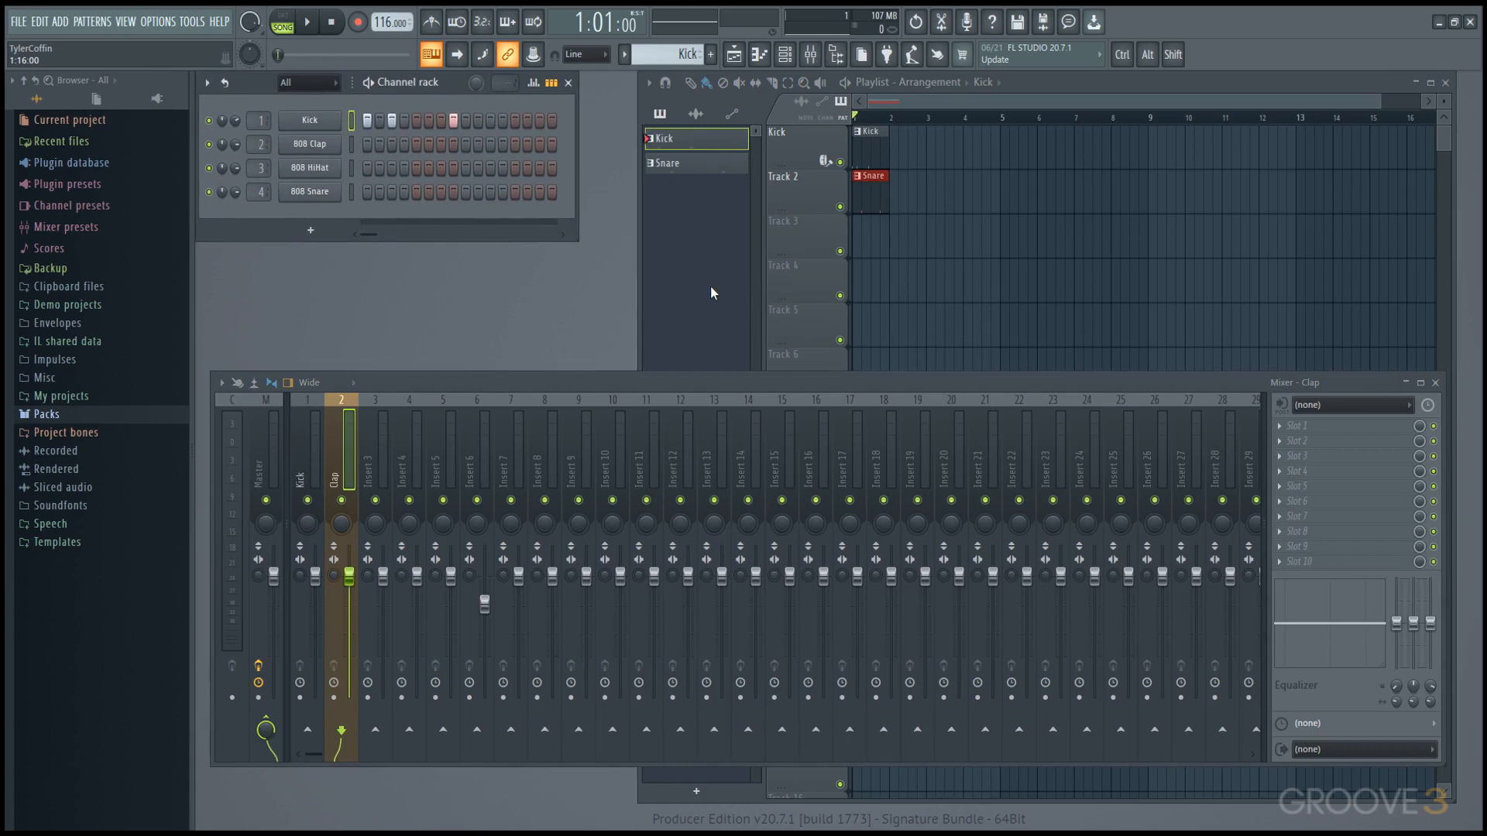
Reorder the Kick and Snare playlist tracks through slots 3 and 4 and back to slots 1 and 2, with Track 2 grouped under Kick
left_click_drag(785, 150, 785, 280)
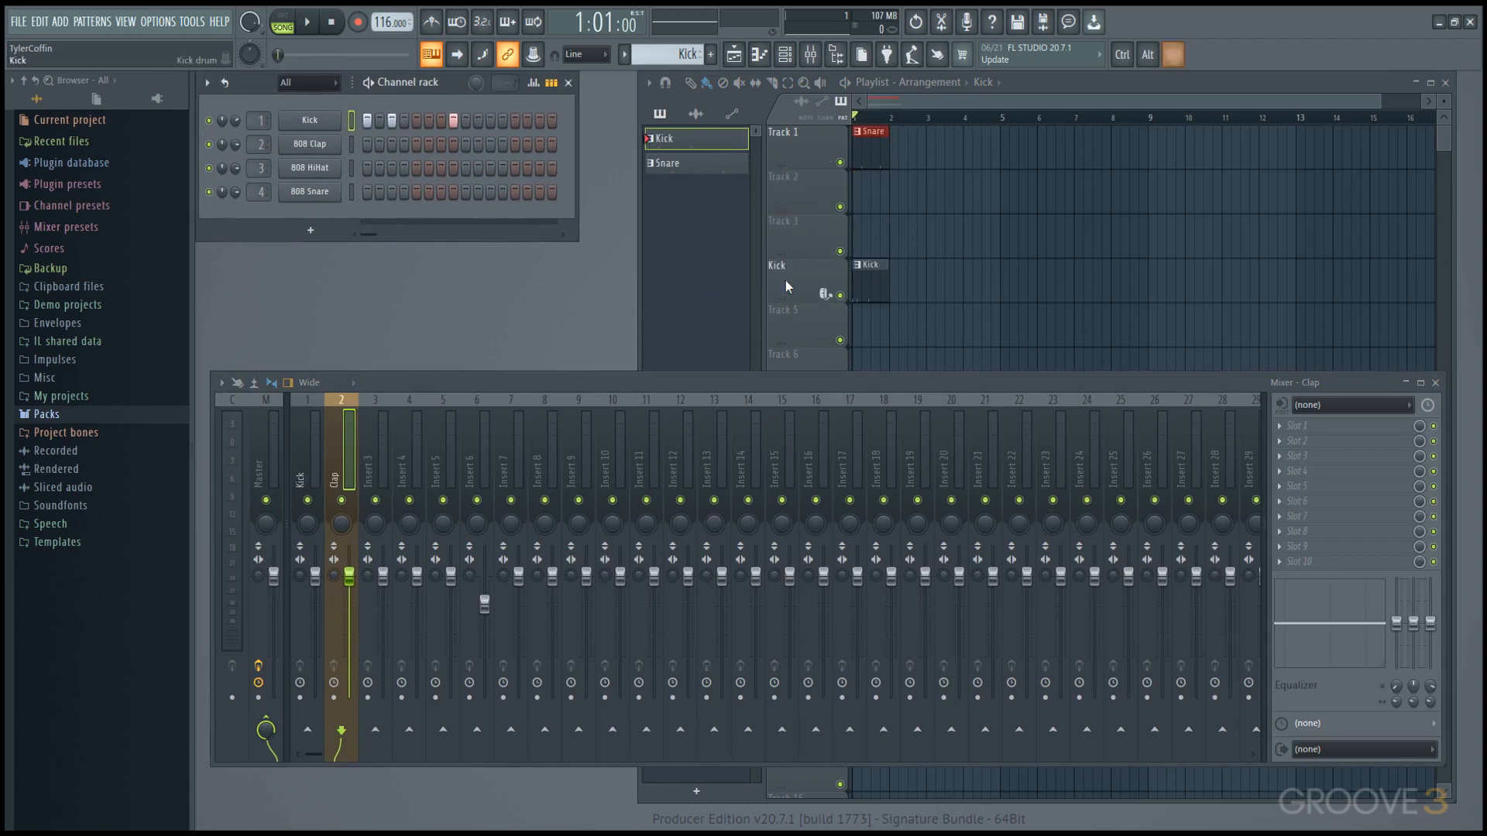
left_click_drag(810, 127, 806, 281)
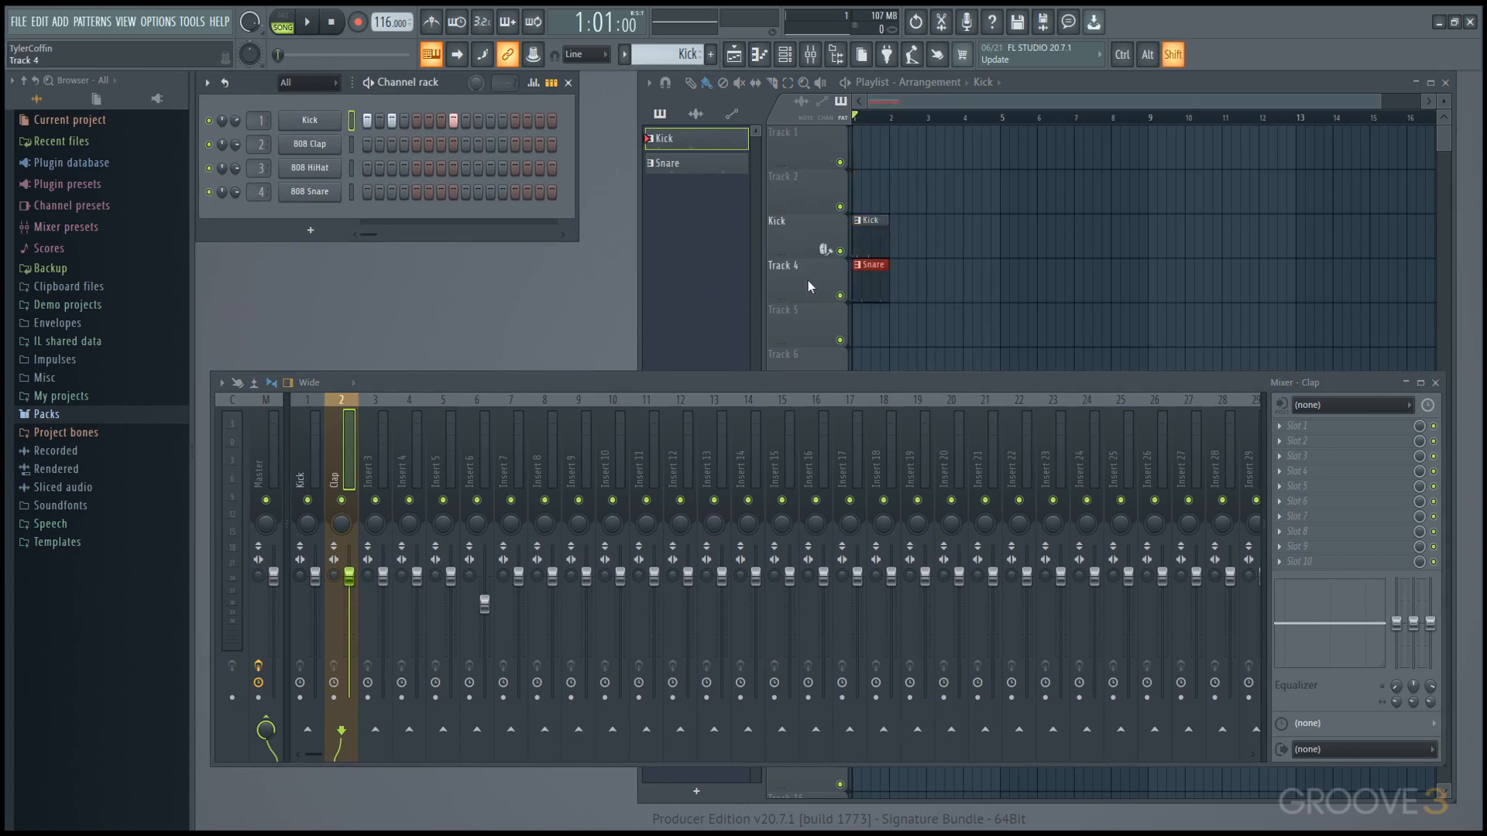
left_click_drag(792, 230, 800, 147)
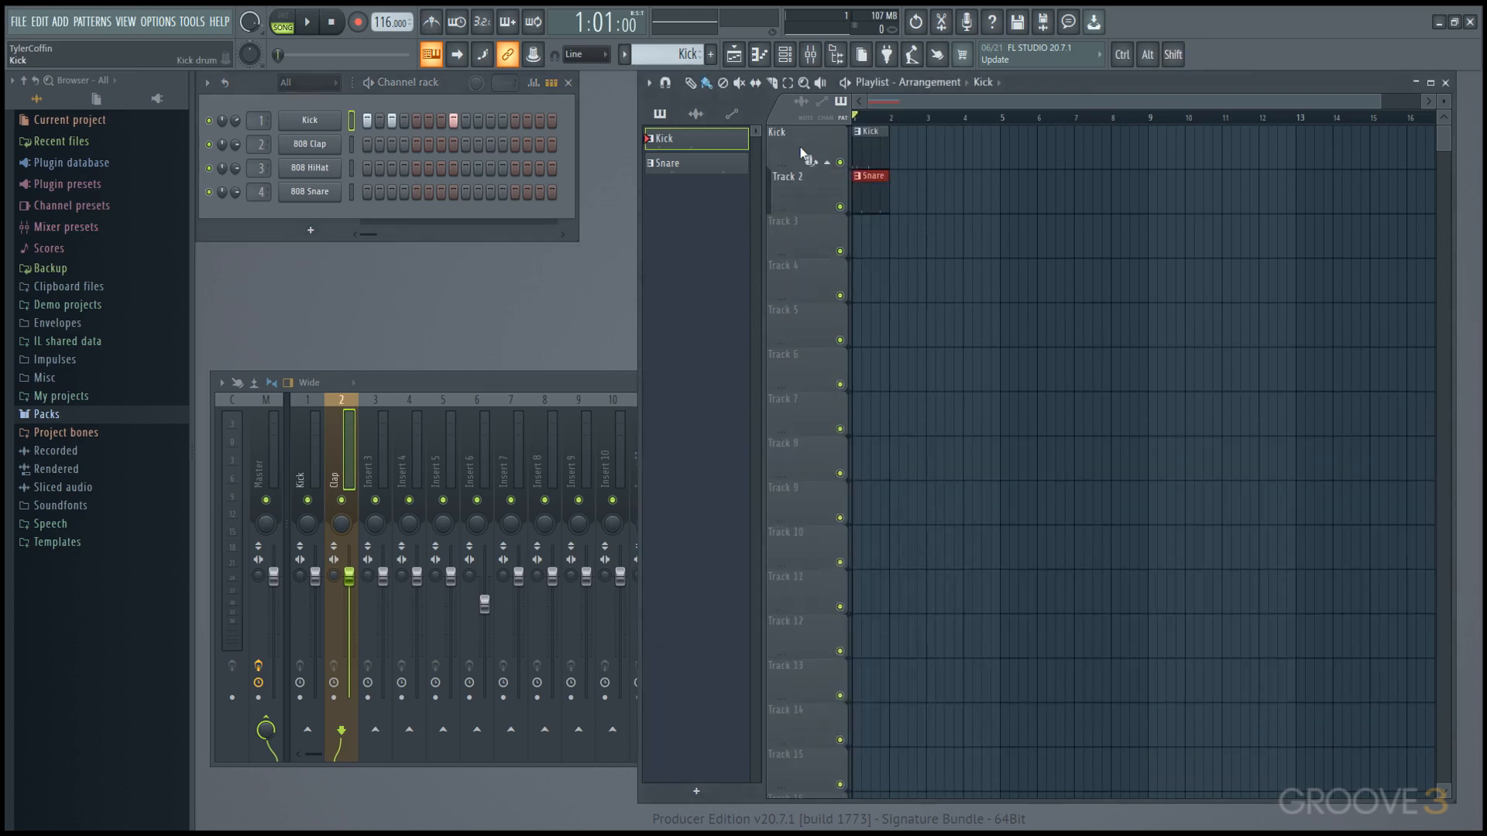